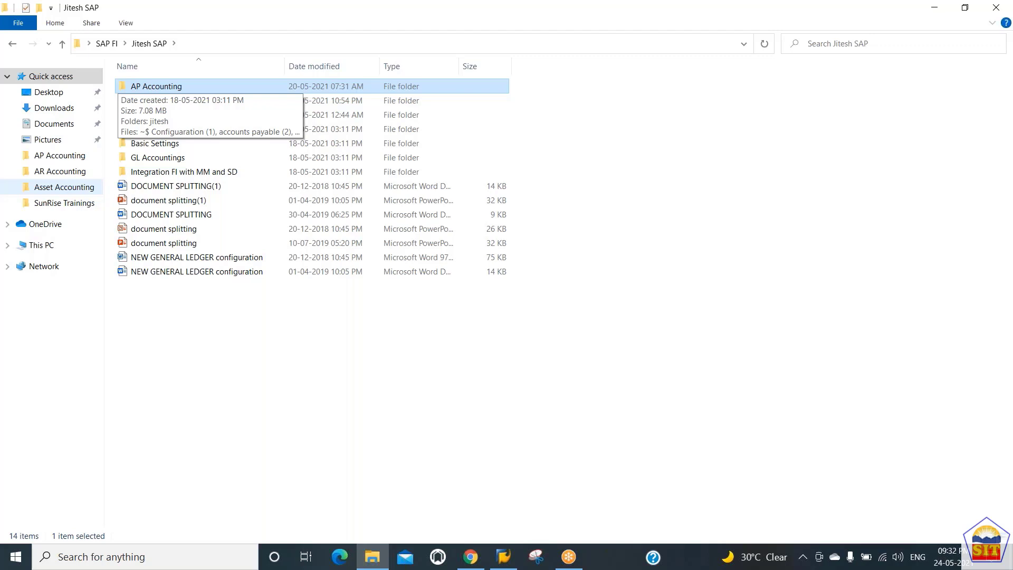
Return to the Desktop, then reopen the training materials folder inside SAP FI and browse its subfolders
key("BackSpace")
key("alt+Up")
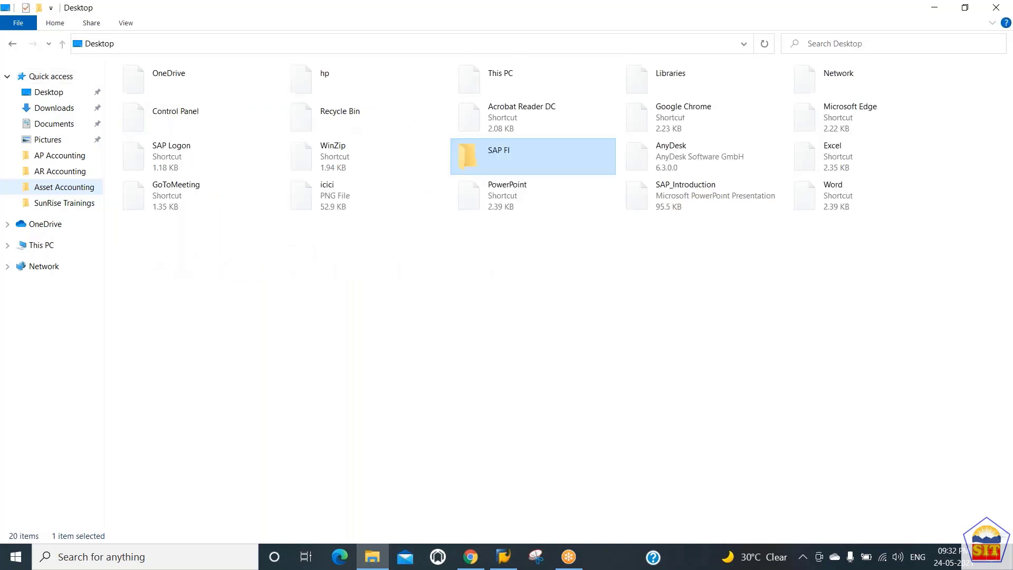
key("Return")
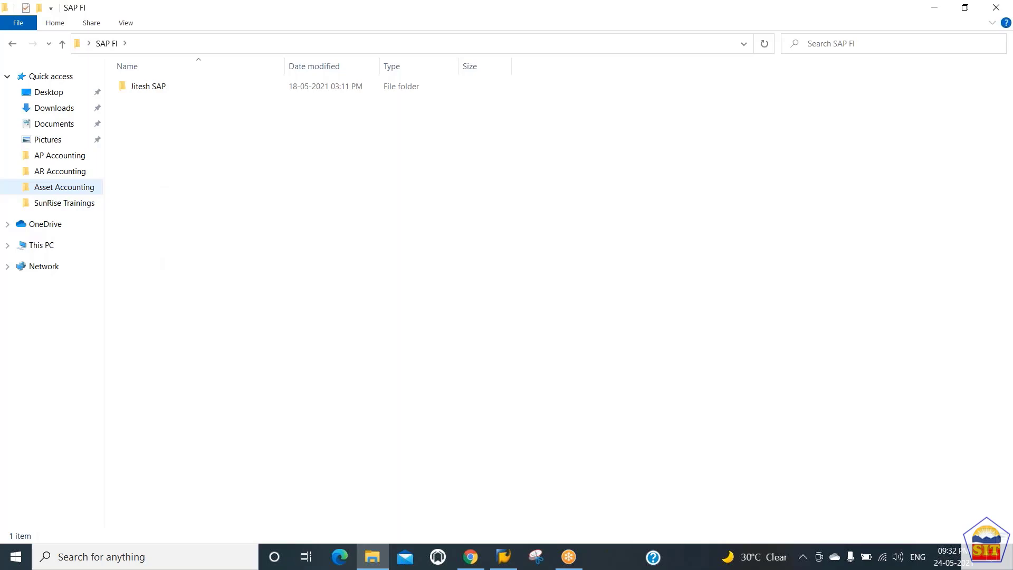
key("Down")
key("Return")
key("Down")
key("Down")
key("Down")
key("Down")
key("Down")
key("Down")
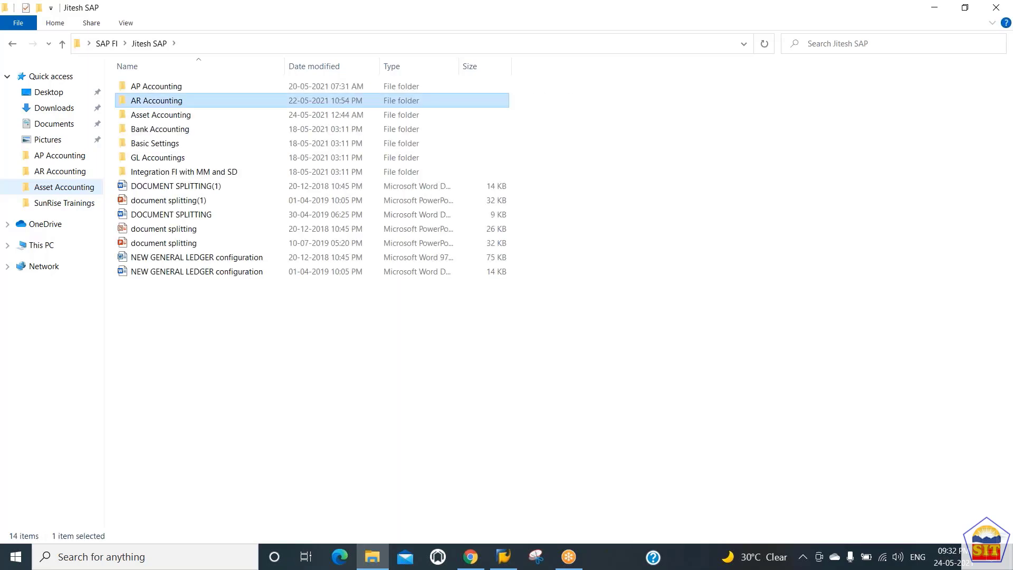
key("Up")
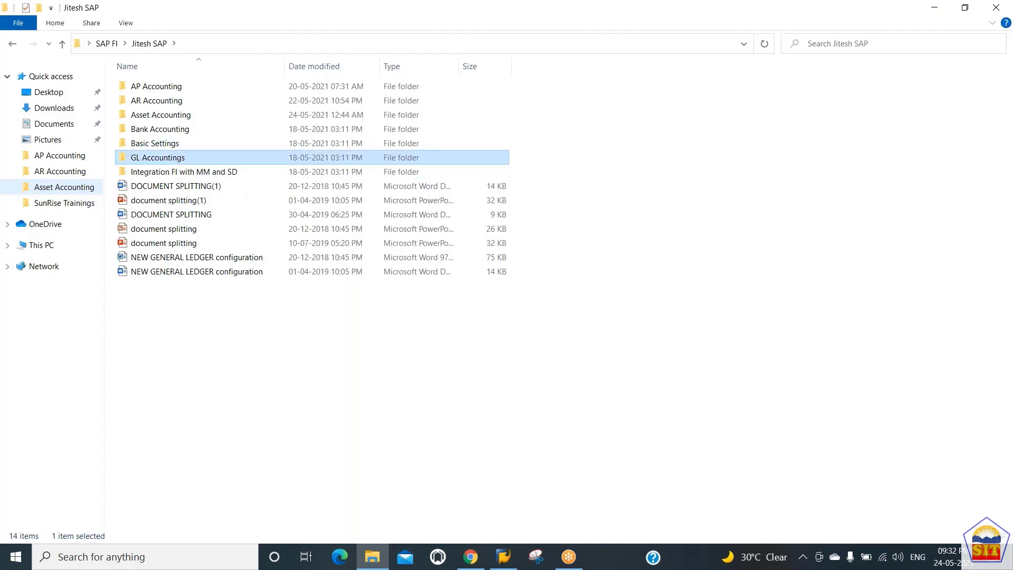
Open the Basic Settings PDF from the Basic Settings folder and read through to its chart of accounts section
left_click(184, 172)
key("Up")
key("Up")
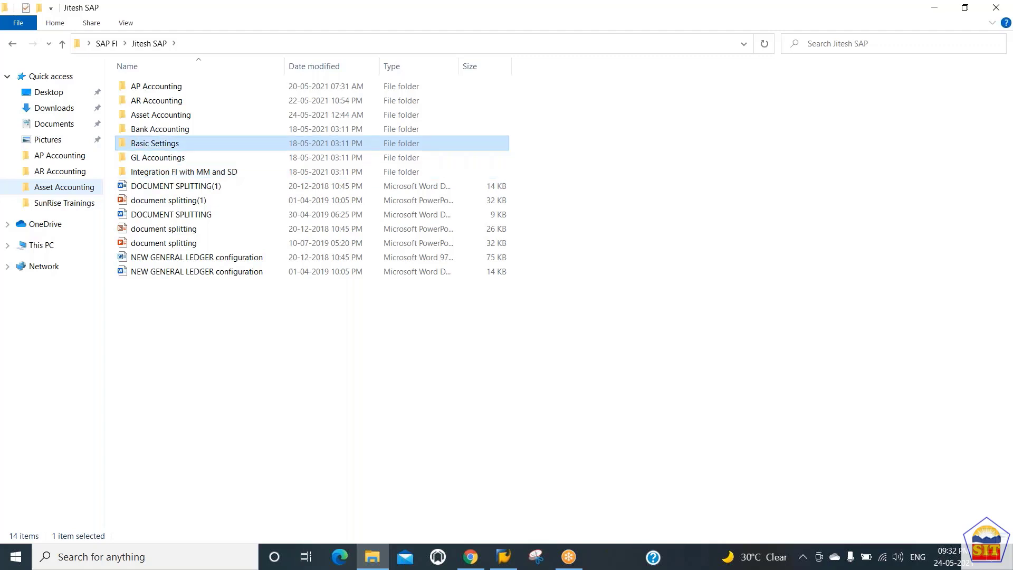
key("Return")
key("Down")
key("Down")
key("Down")
key("Down")
key("Down")
key("Down")
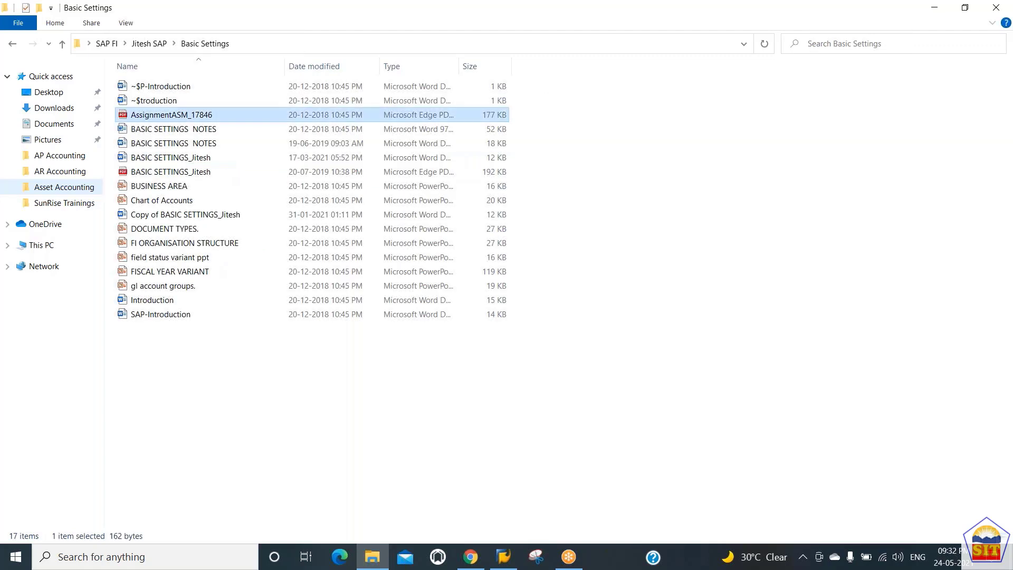
key("Down")
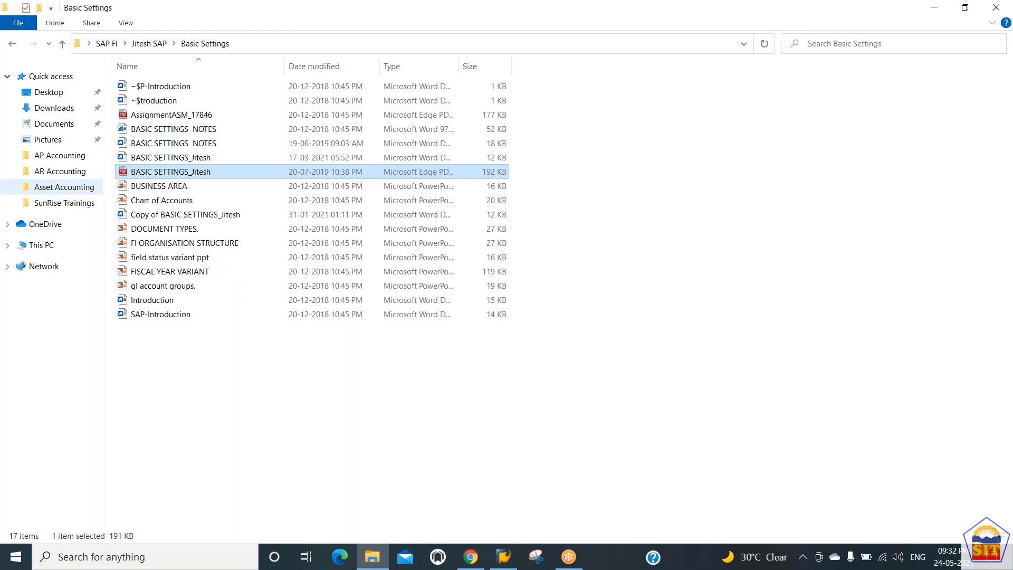
key("Return")
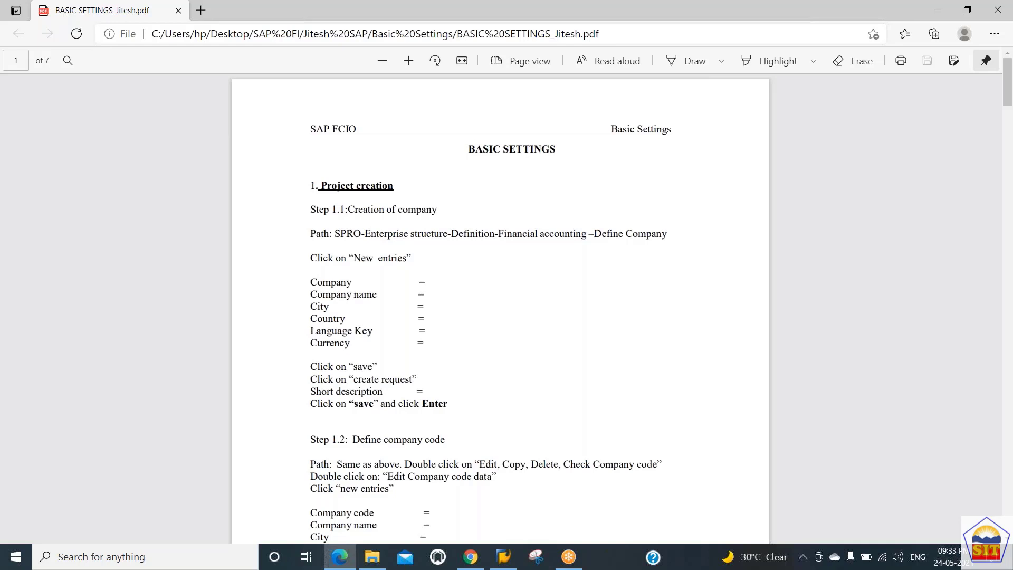
scroll(500, 308, "down", 2)
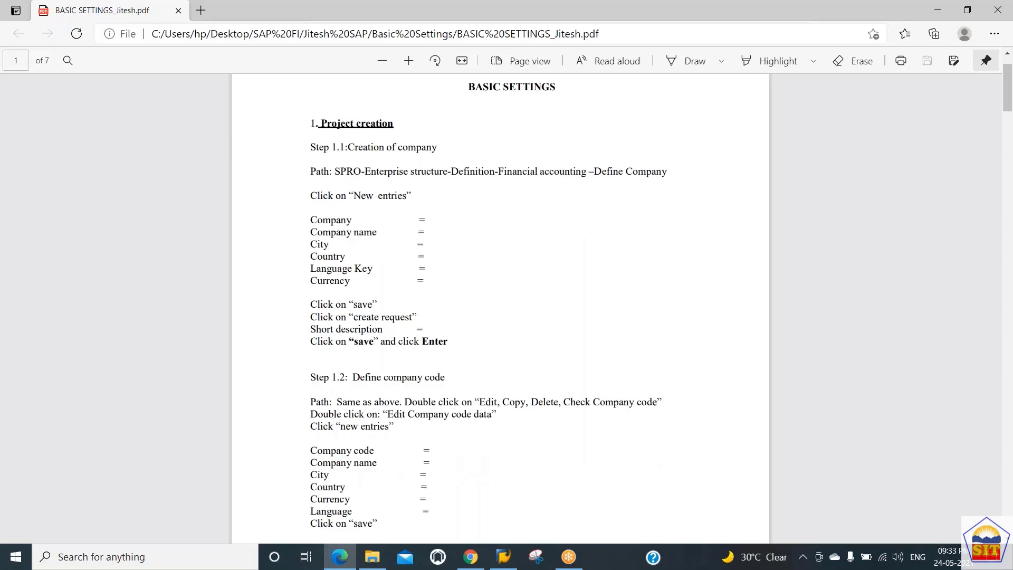
scroll(500, 308, "down", 20)
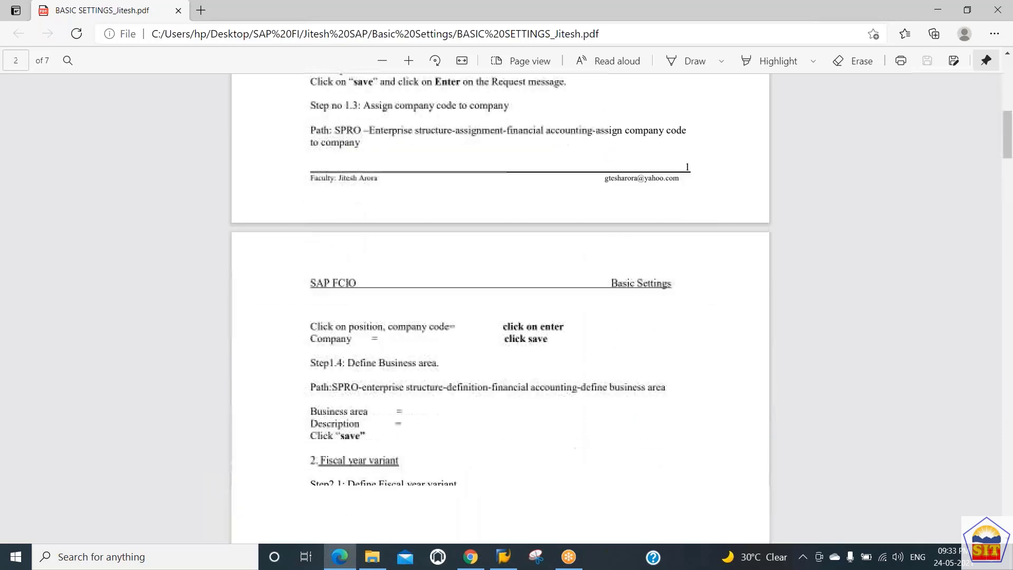
scroll(500, 308, "down", 6)
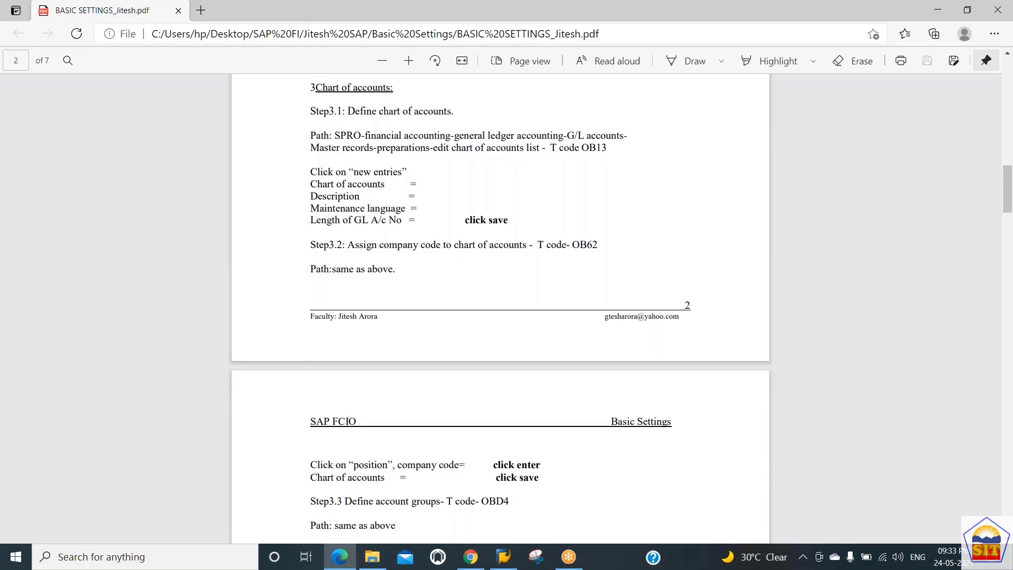
Launch SAP Logon from the desktop, select the SAP ECC System connection, and close the window
key("super+d")
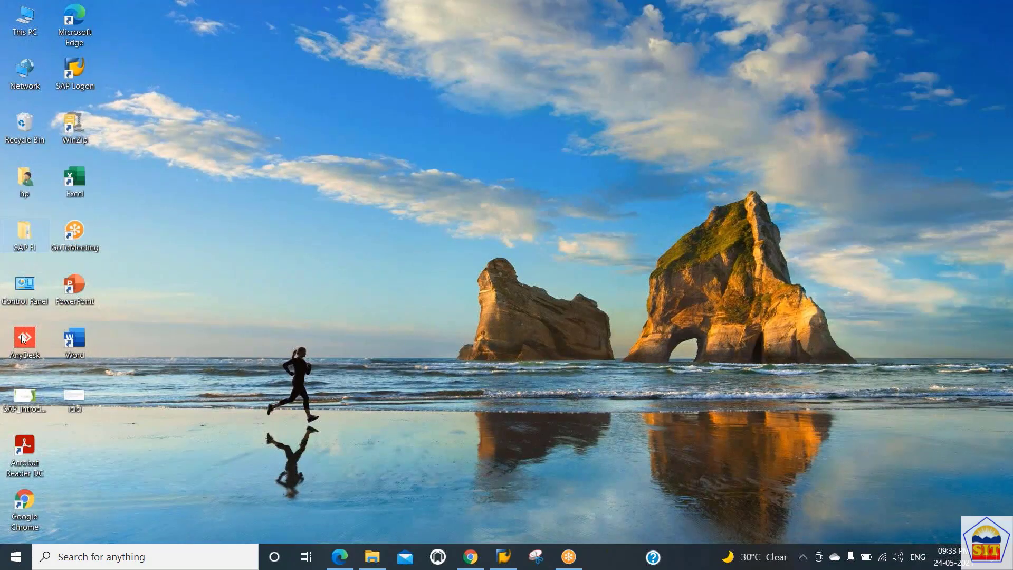
double_click(78, 82)
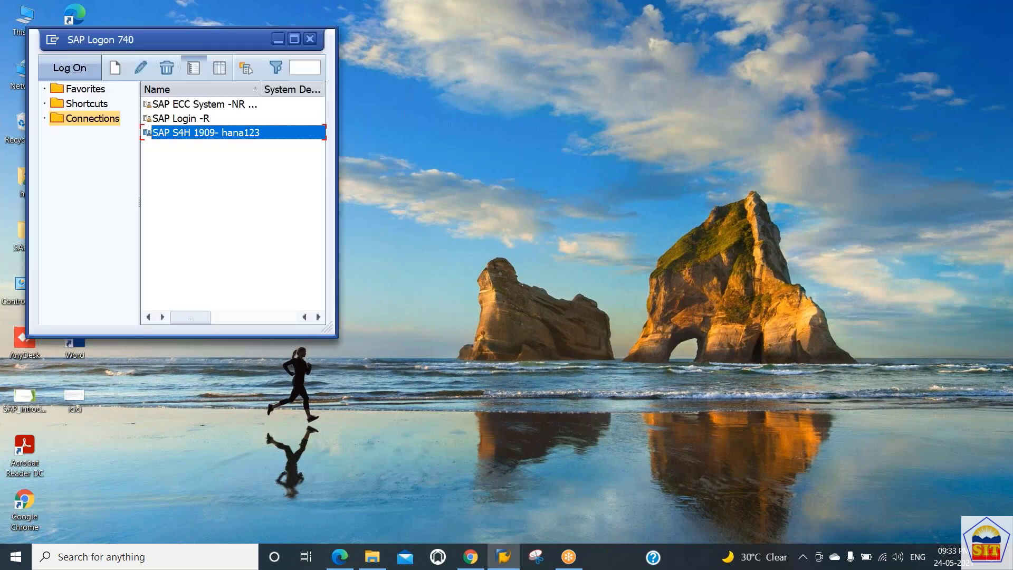
left_click(178, 108)
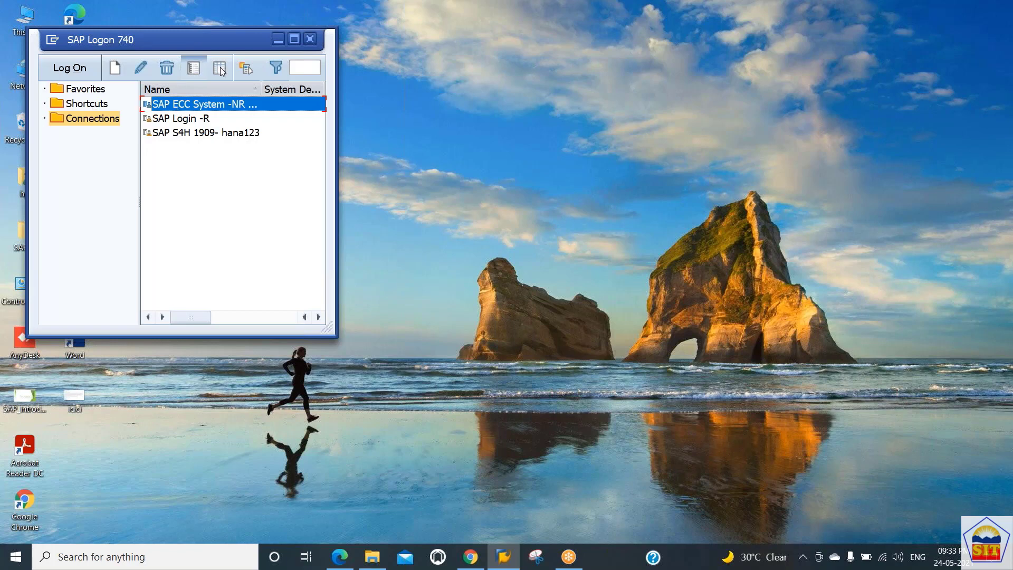
left_click(310, 41)
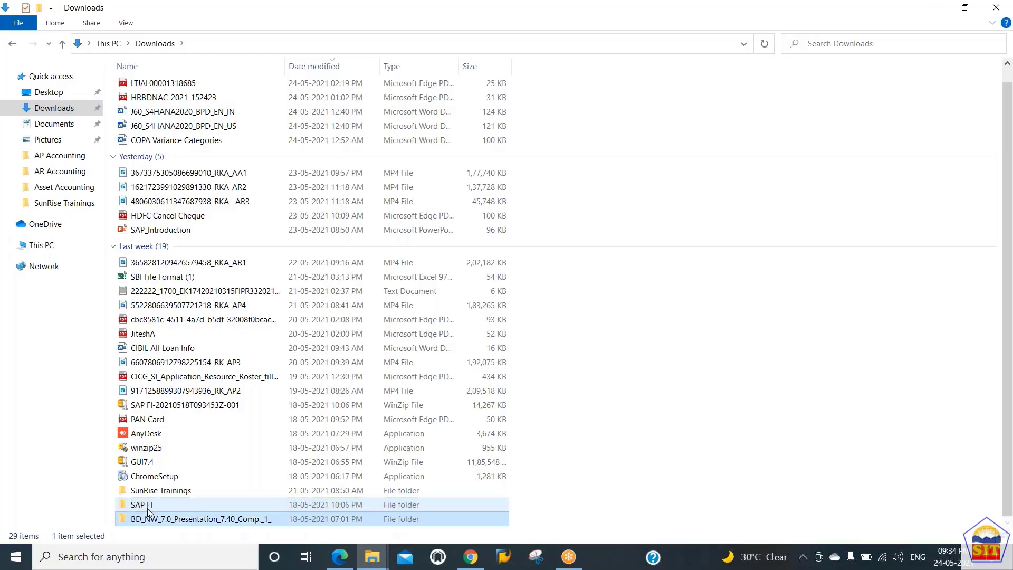
Open the BD_NW_7.0_Presentation_7.40_Comp._1_ folder in Downloads and go into its PRES1 subfolder
double_click(147, 508)
key("Down")
key("Up")
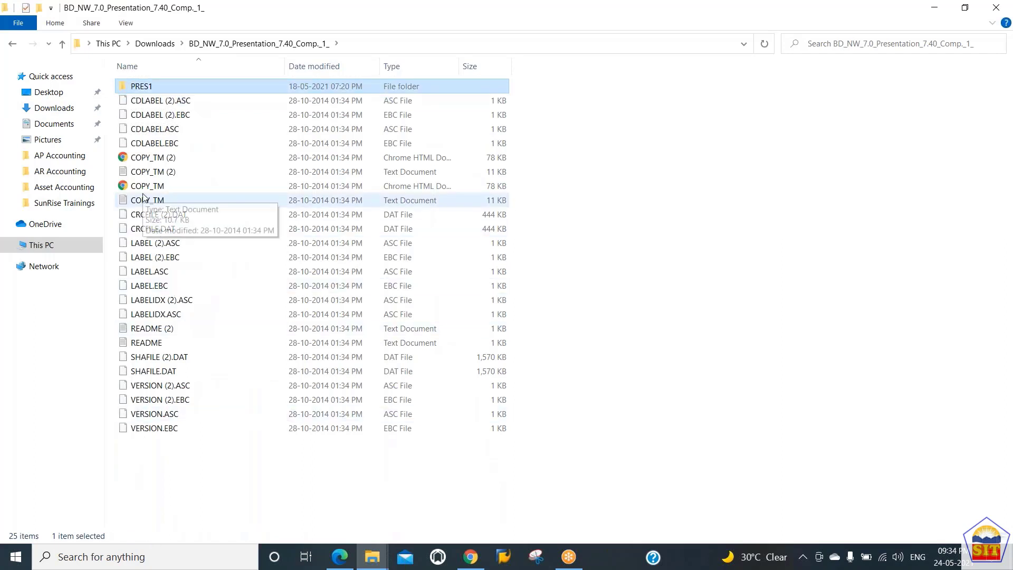
key("Down")
key("Up")
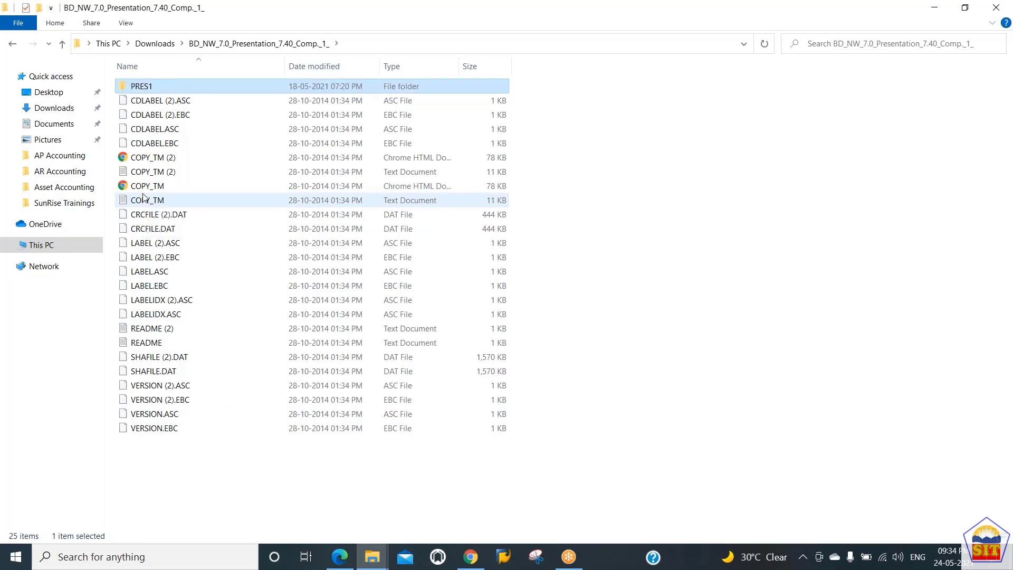
key("Return")
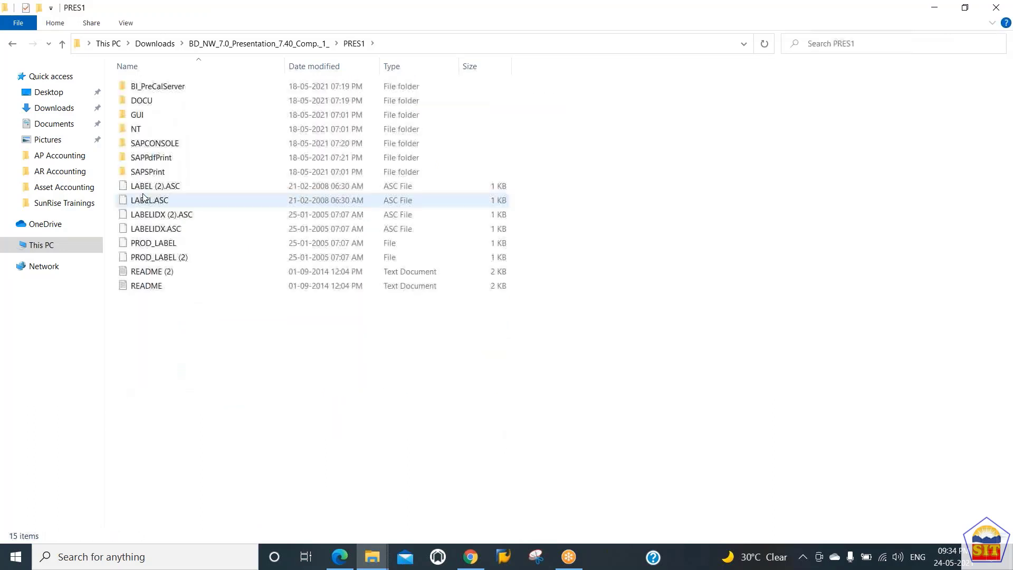
Go into the GUI folder, through WINDOWS, to the WIN32 folder
key("Down")
key("Down")
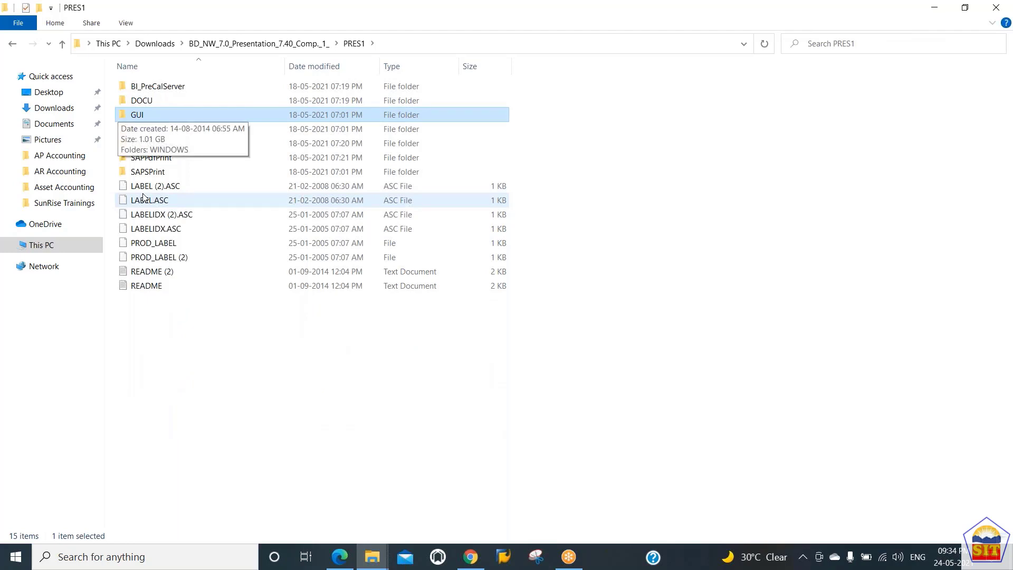
key("Return")
key("Down")
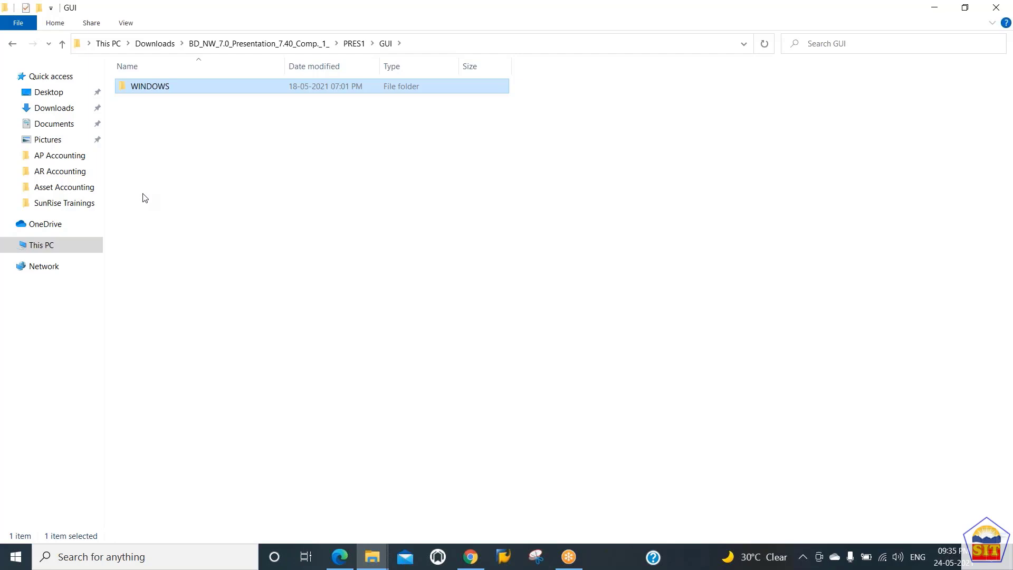
key("Return")
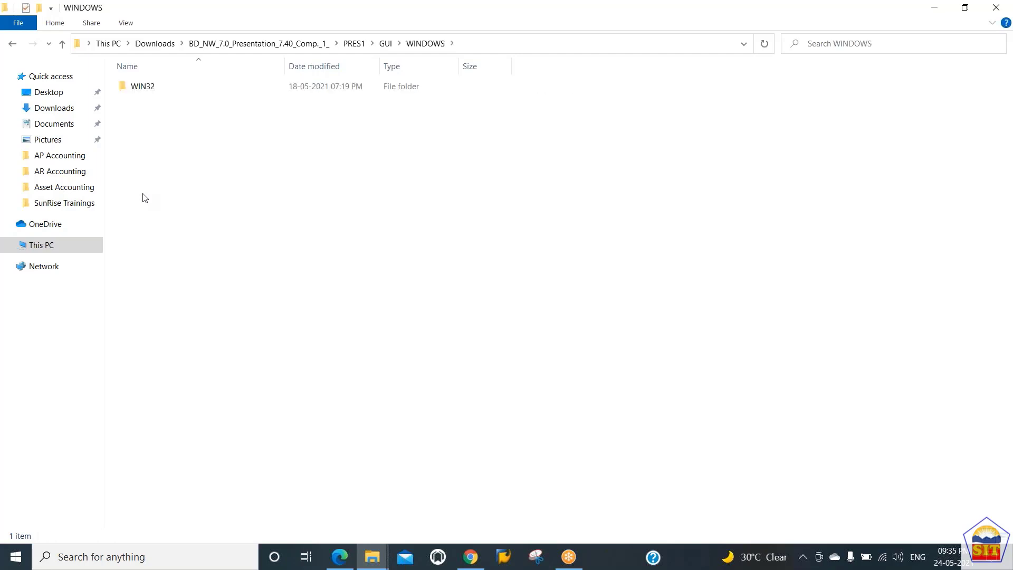
key("Down")
key("Return")
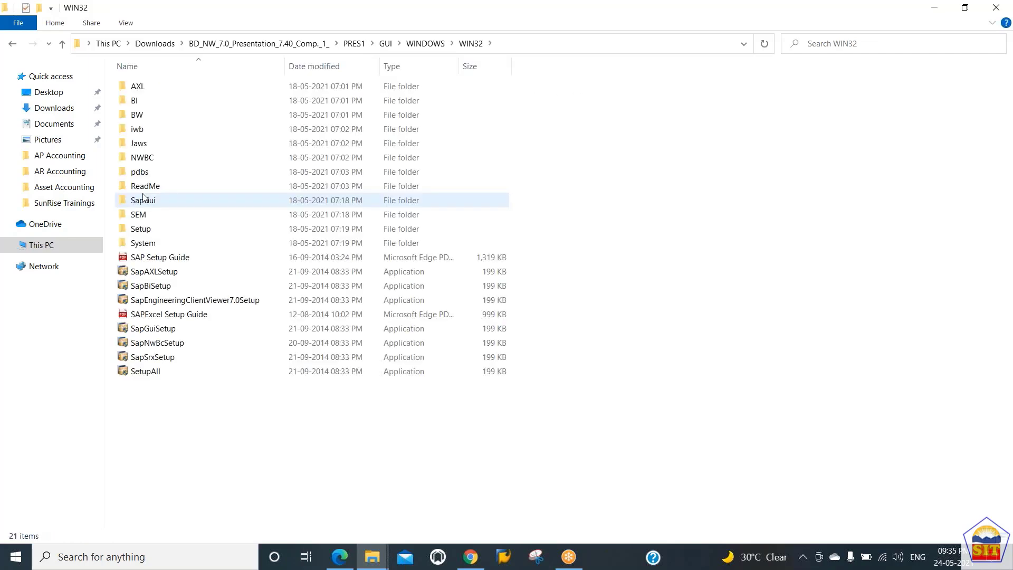
Browse the setup applications in WIN32 and select SapGuiSetup
key("Down")
key("Down")
key("Down")
key("Down")
key("Down")
key("Down")
key("Down")
key("Down")
key("Down")
key("Down")
key("Down")
key("Down")
key("Down")
key("Down")
key("Down")
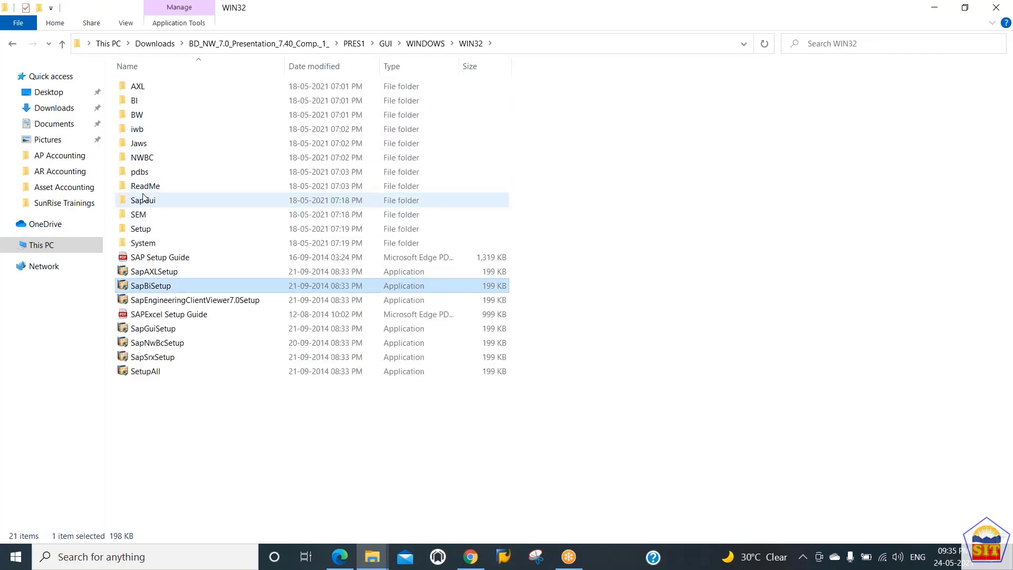
key("Down")
key("Down")
key("Down")
key("Down")
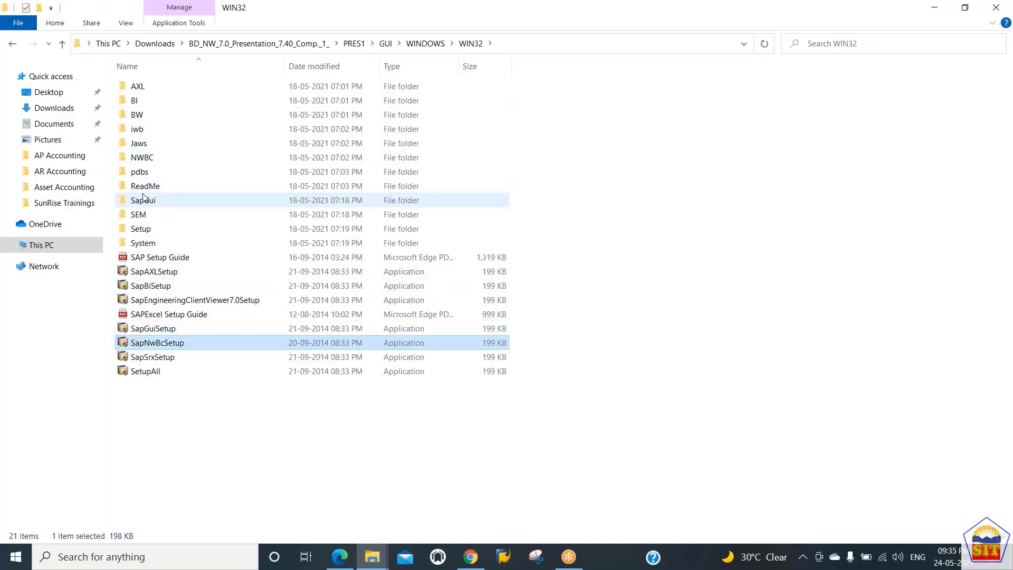
key("Up")
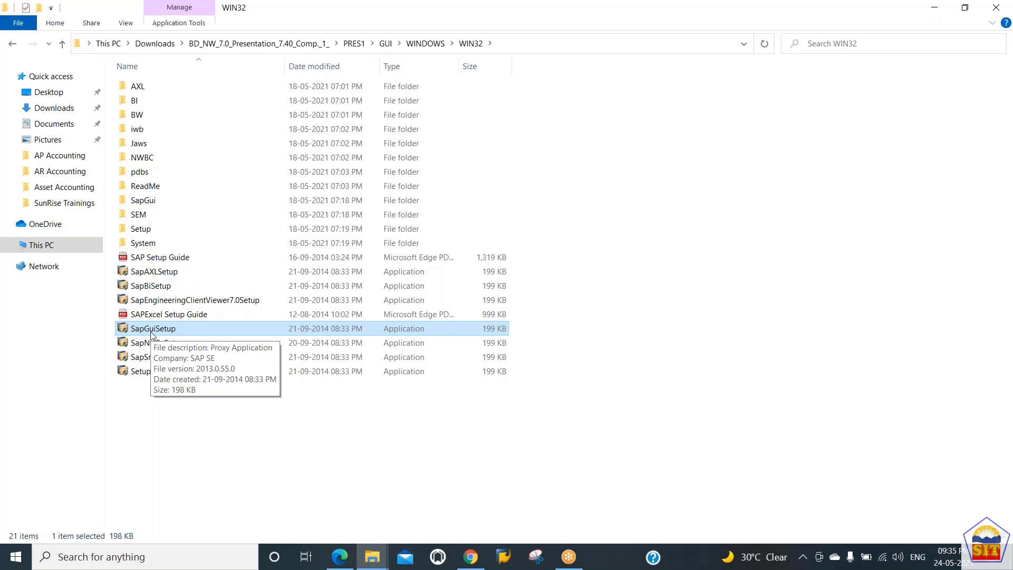
key("Up")
key("Up")
key("Up")
key("Up")
key("Up")
key("Down")
key("Down")
key("Down")
key("Down")
key("Down")
key("Down")
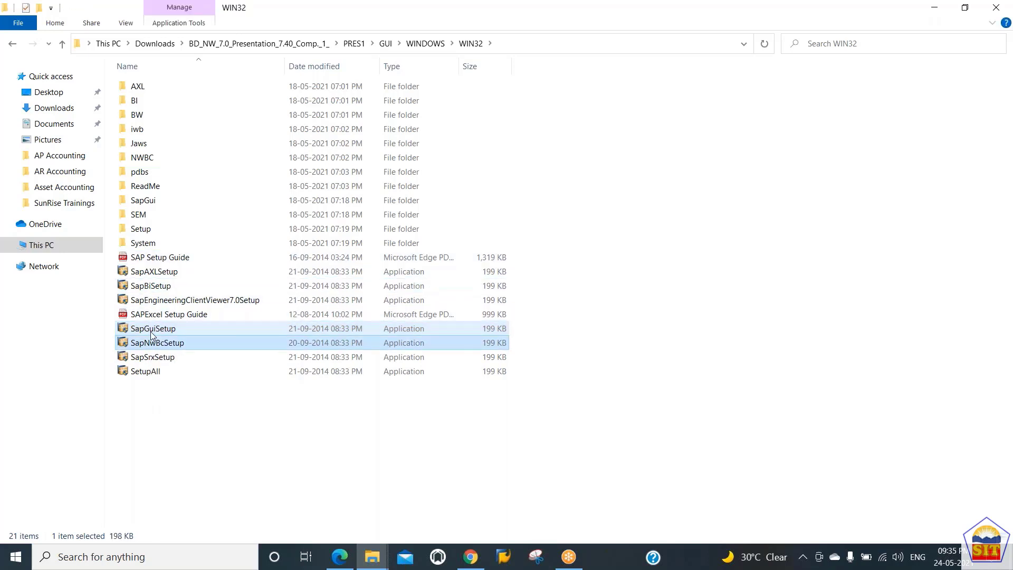
key("Up")
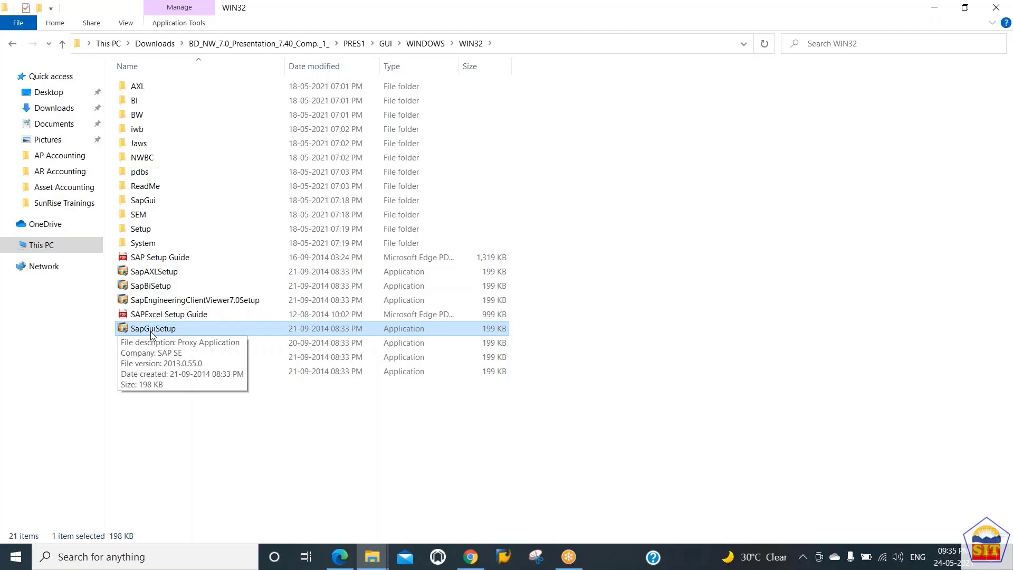
Launch SAP Logon from the desktop
key("super+d")
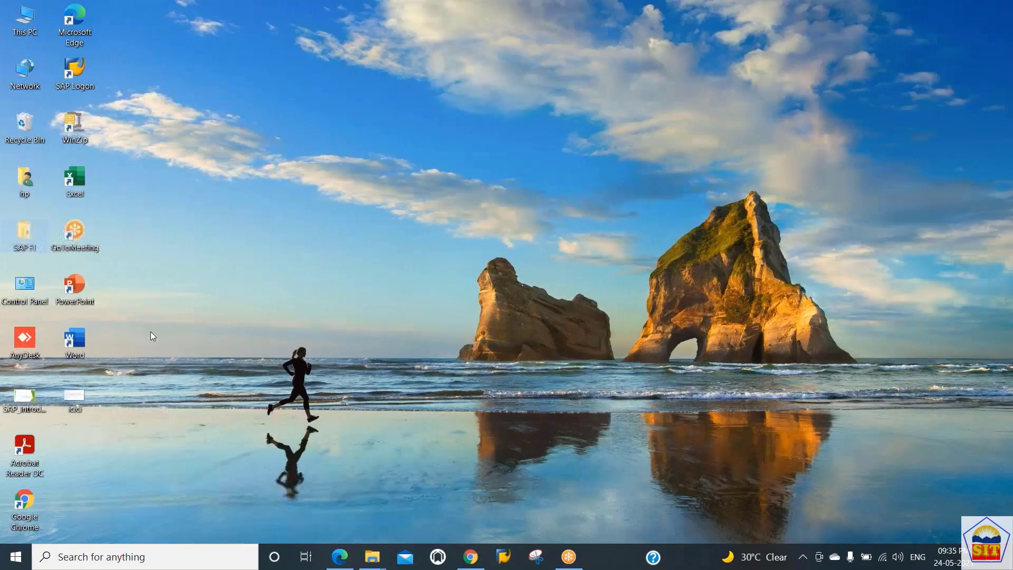
double_click(75, 74)
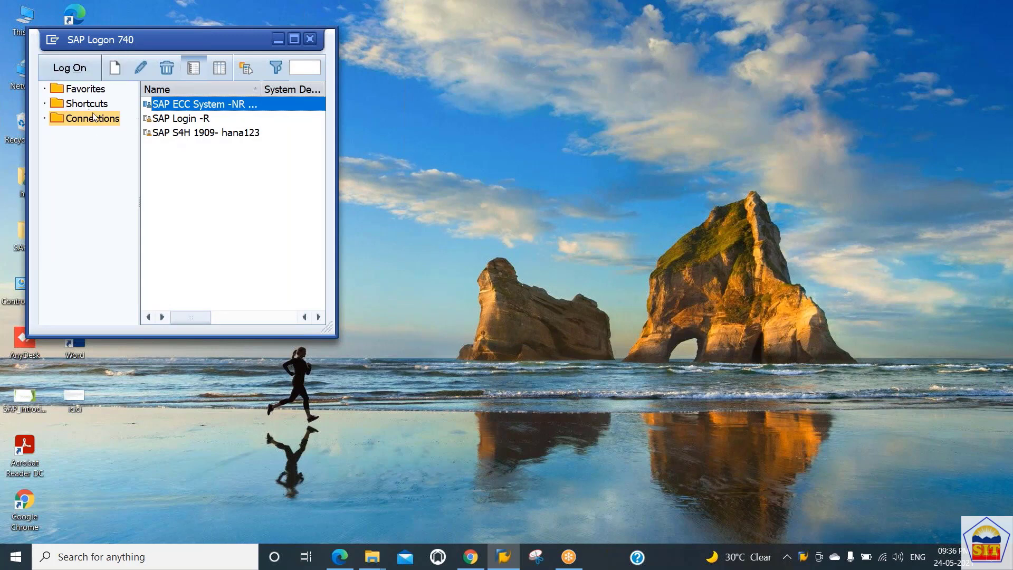
left_click(115, 69)
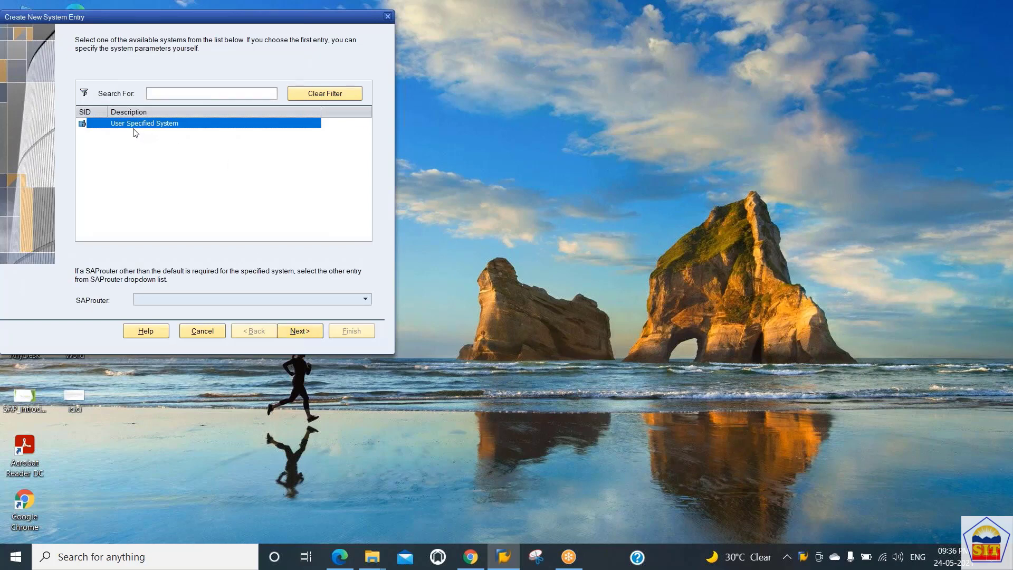
left_click(297, 333)
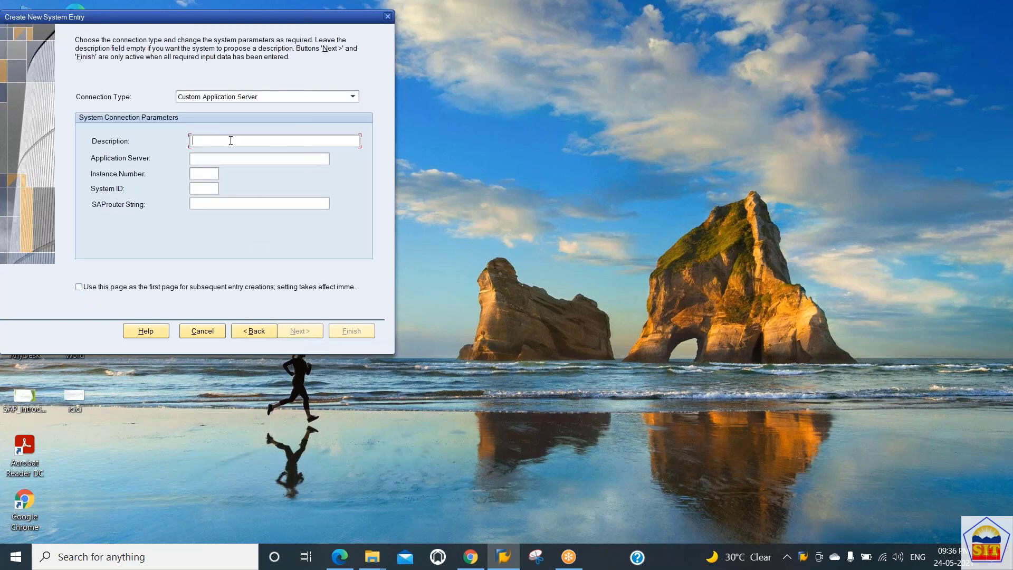
left_click(209, 160)
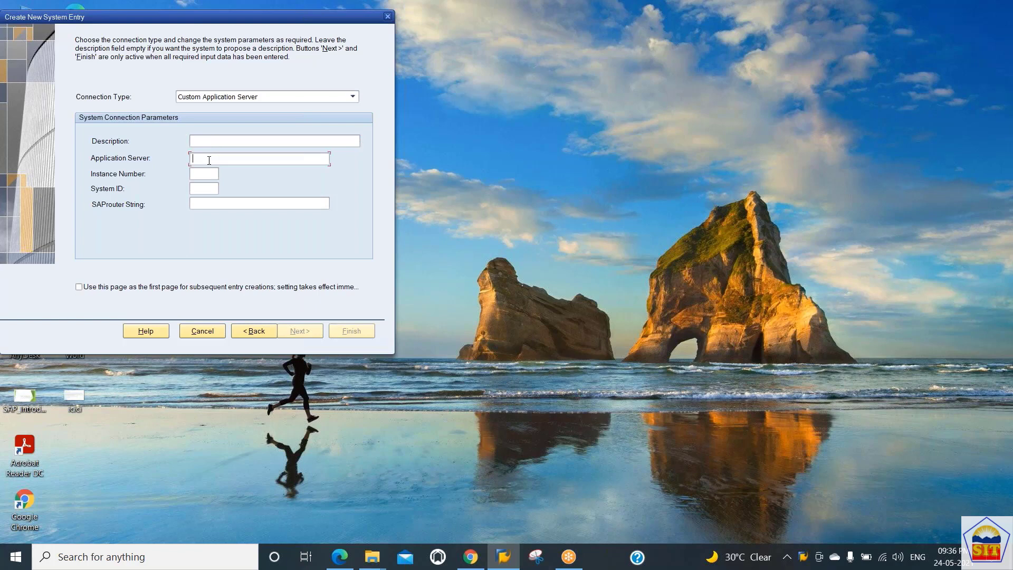
left_click(204, 187)
left_click(204, 329)
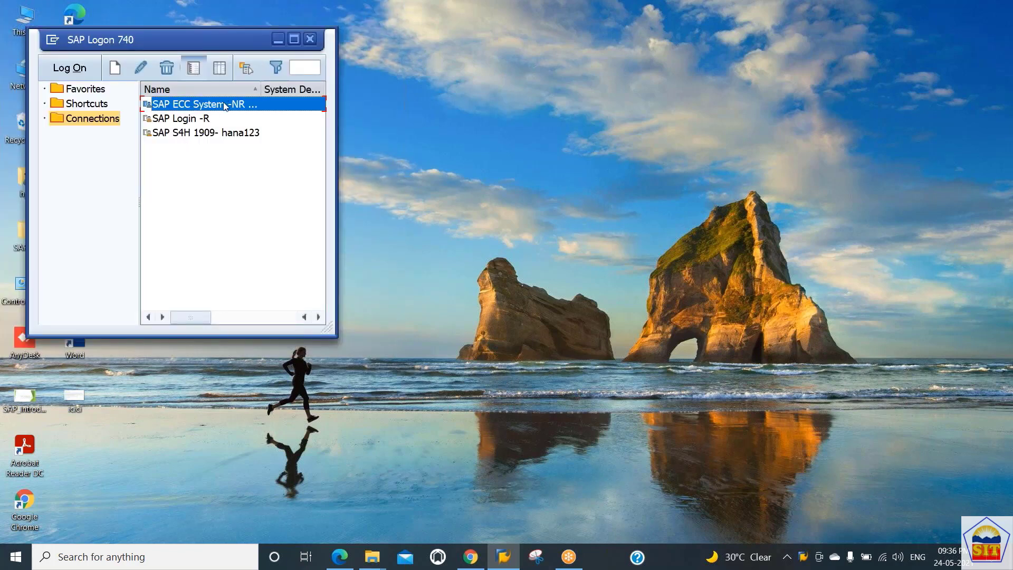
Open the SAP ECC System logon screen and highlight the IDES ECC 6.0 welcome text and the EhP7 release
double_click(197, 105)
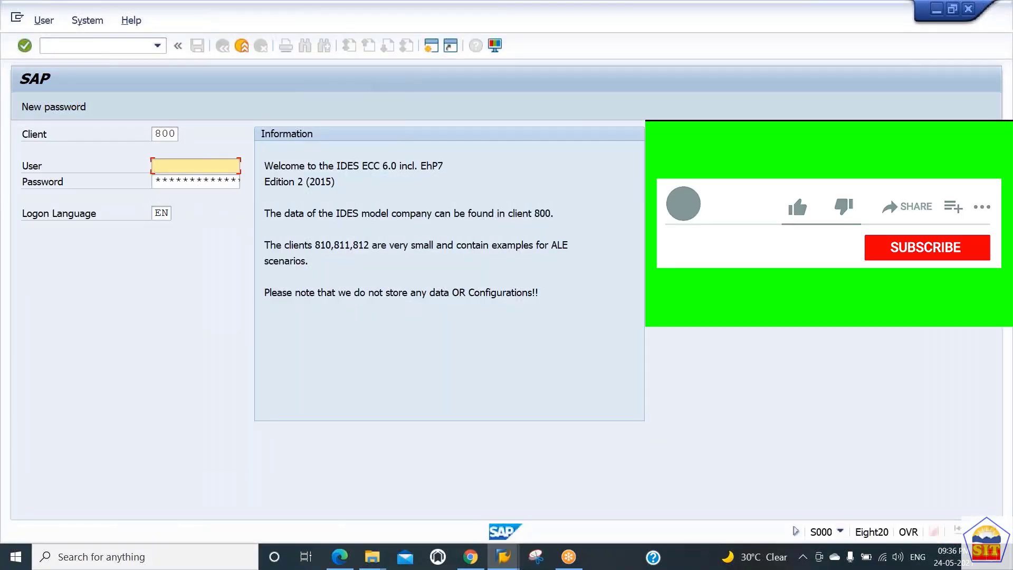
left_click_drag(272, 167, 411, 170)
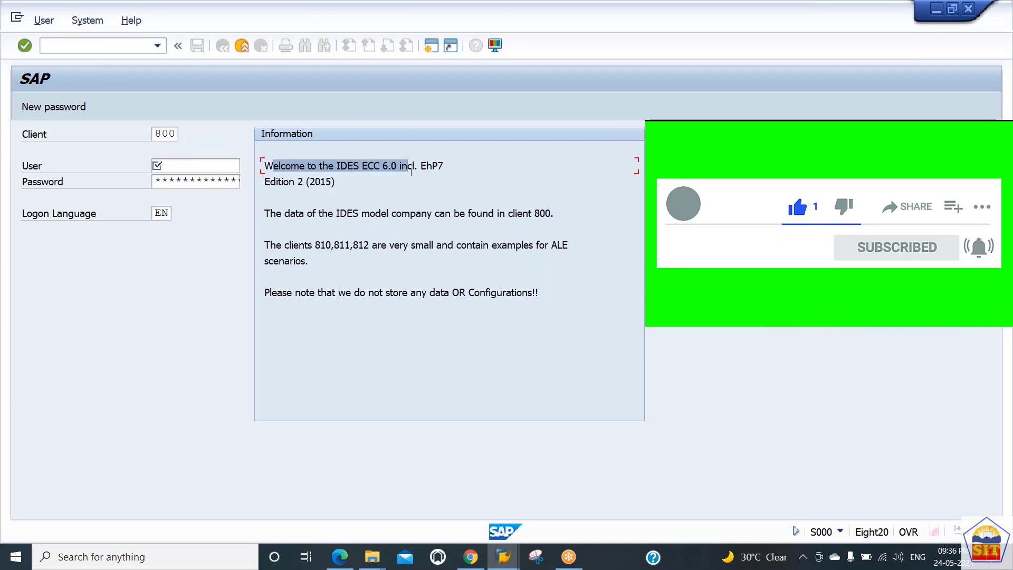
double_click(430, 167)
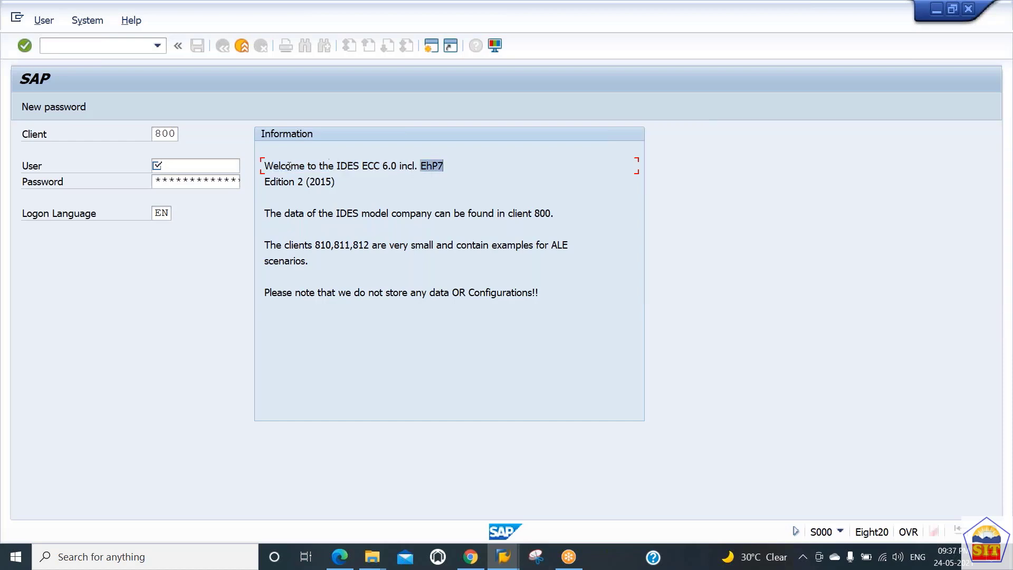
Log on to client 800 with the user name and password
double_click(155, 134)
left_click(189, 167)
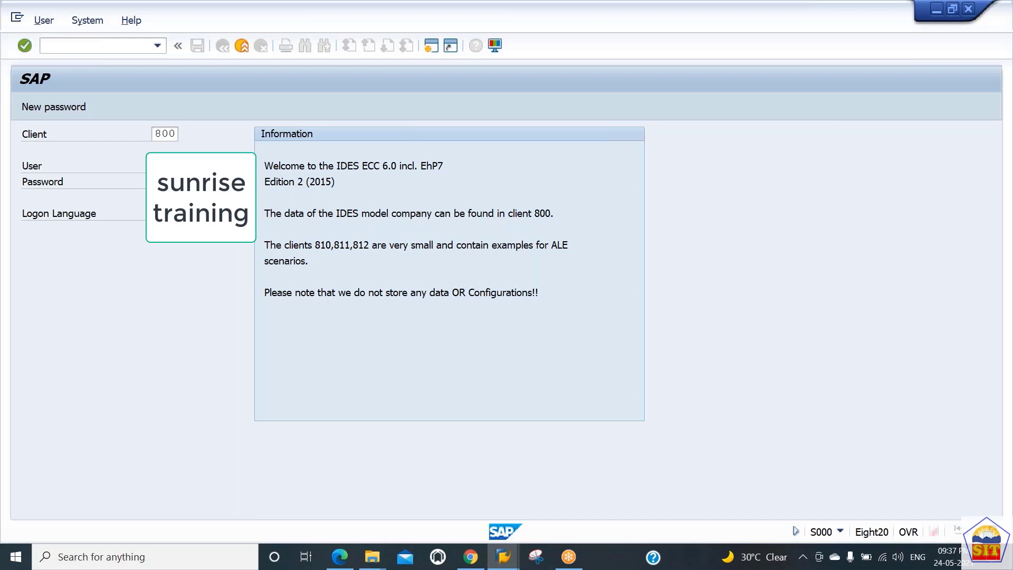
key("Return")
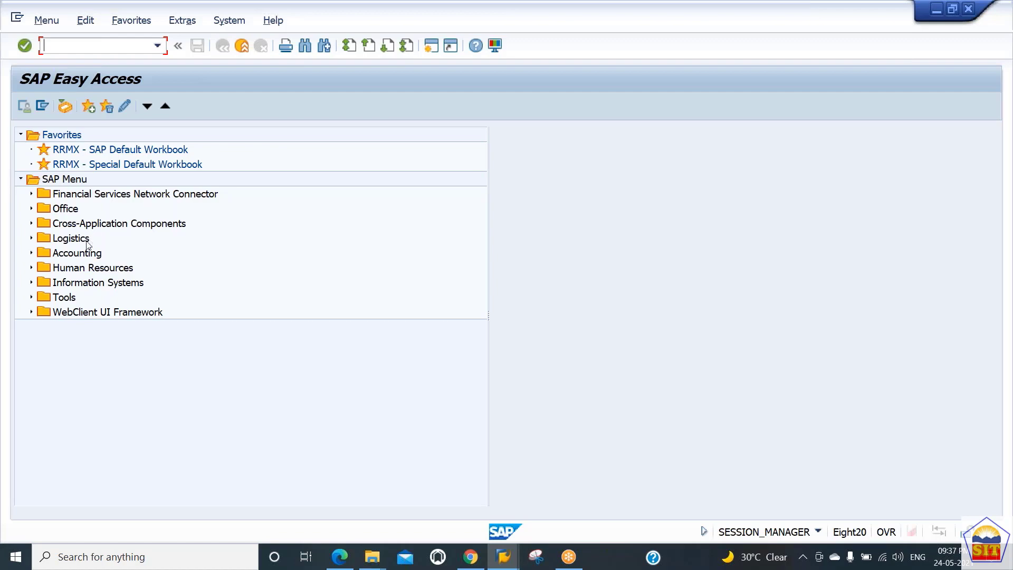
Expand Accounting, Financial Accounting, General Ledger and Document Entry in the SAP Menu and open FB50 - Enter G/L Account Document
left_click(77, 257)
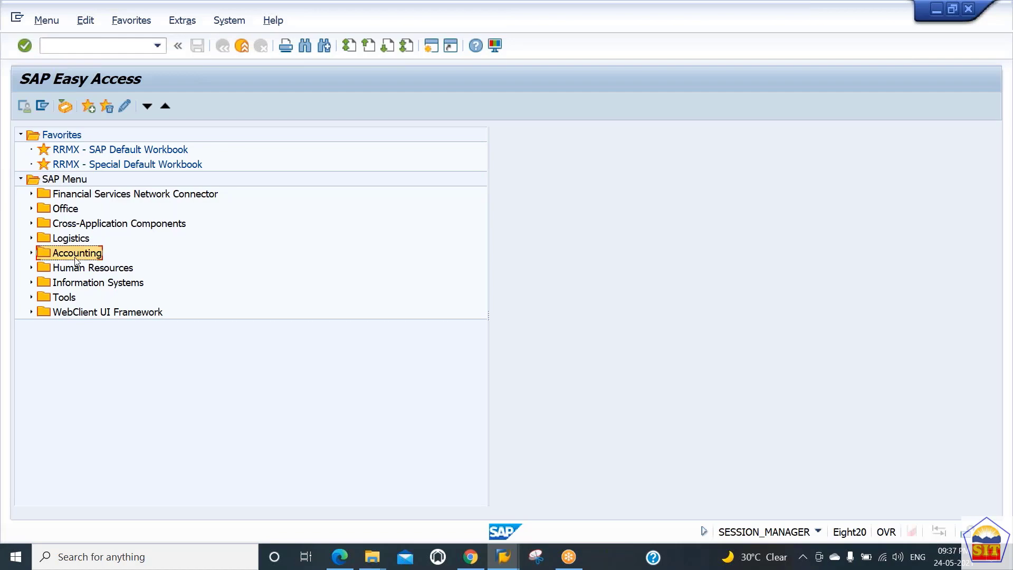
key("Right")
key("Right")
key("Right")
key("Right")
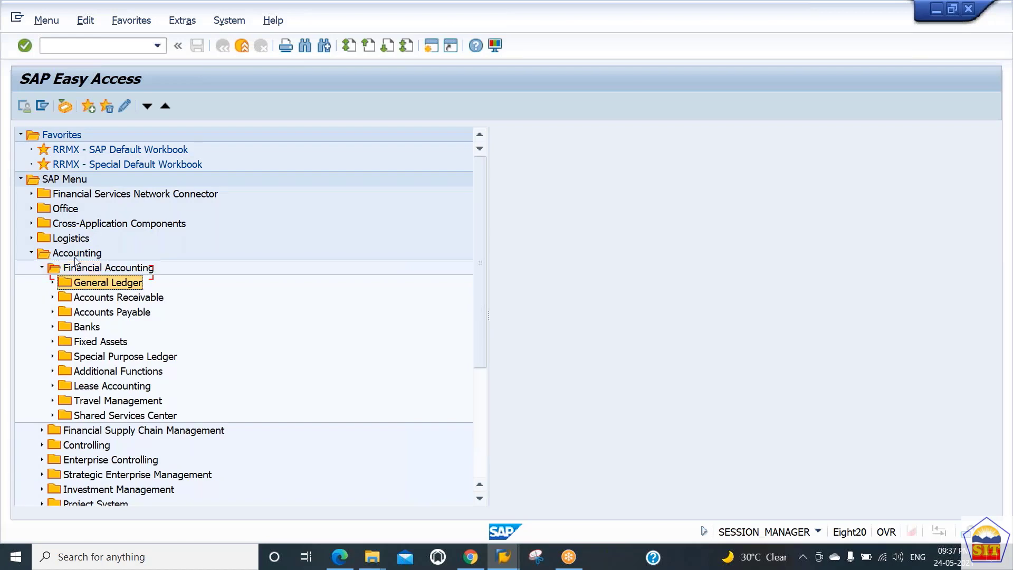
key("Right")
key("Right")
key("Right")
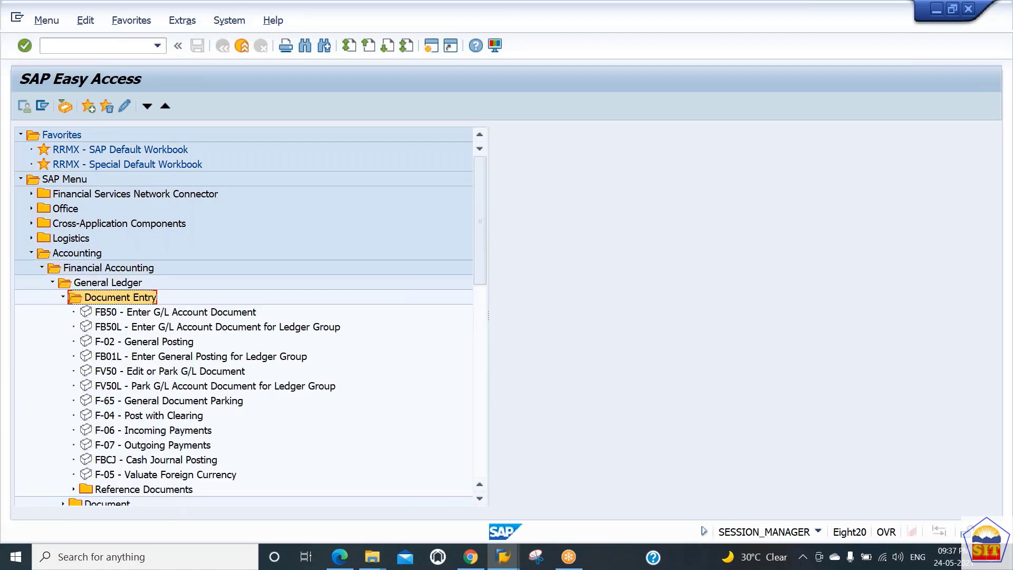
key("Down")
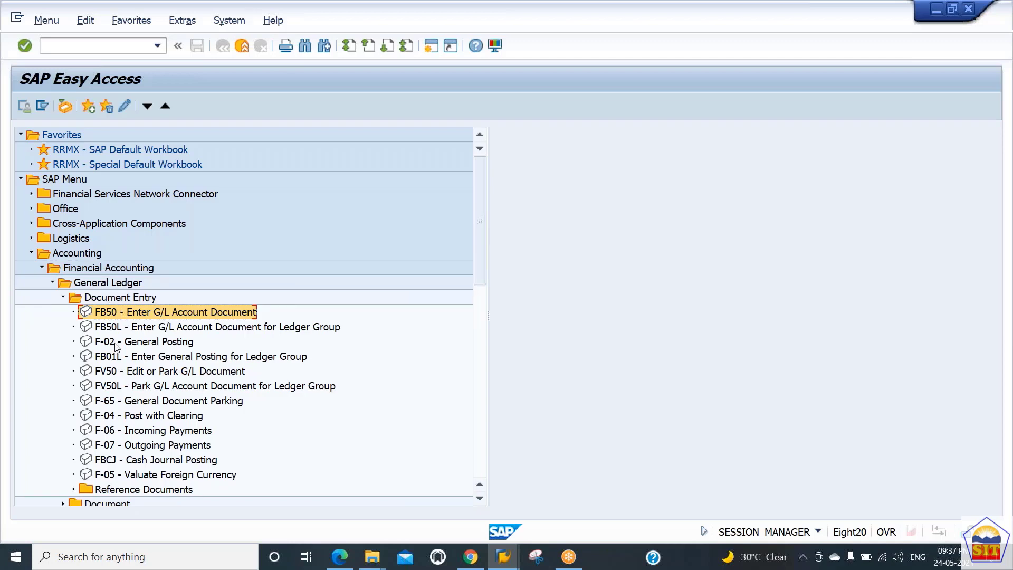
double_click(122, 313)
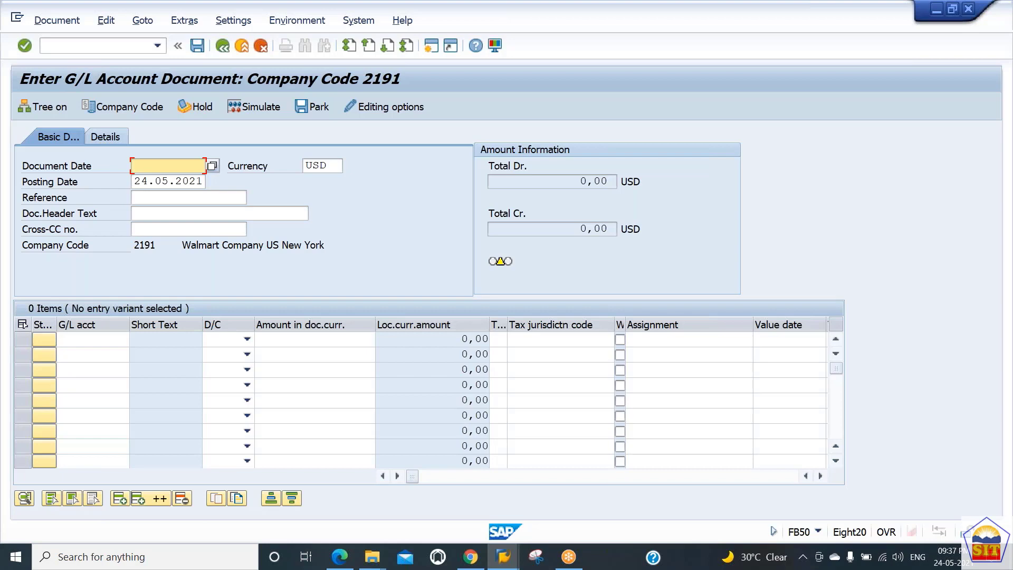
Exit to SAP Easy Access with /n and start G/L document entry directly with transaction code FB50
left_click(71, 47)
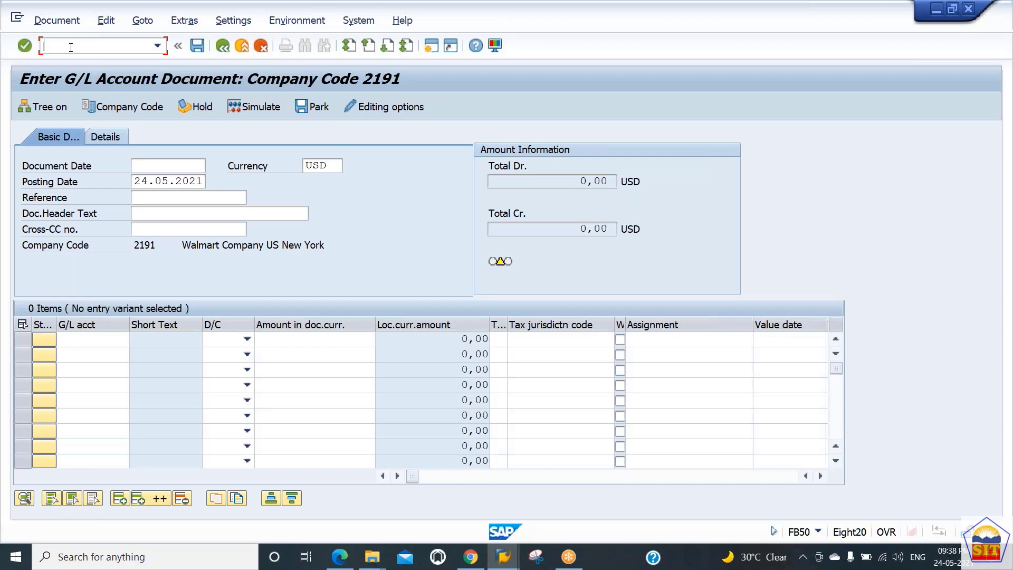
type("/n")
key("Return")
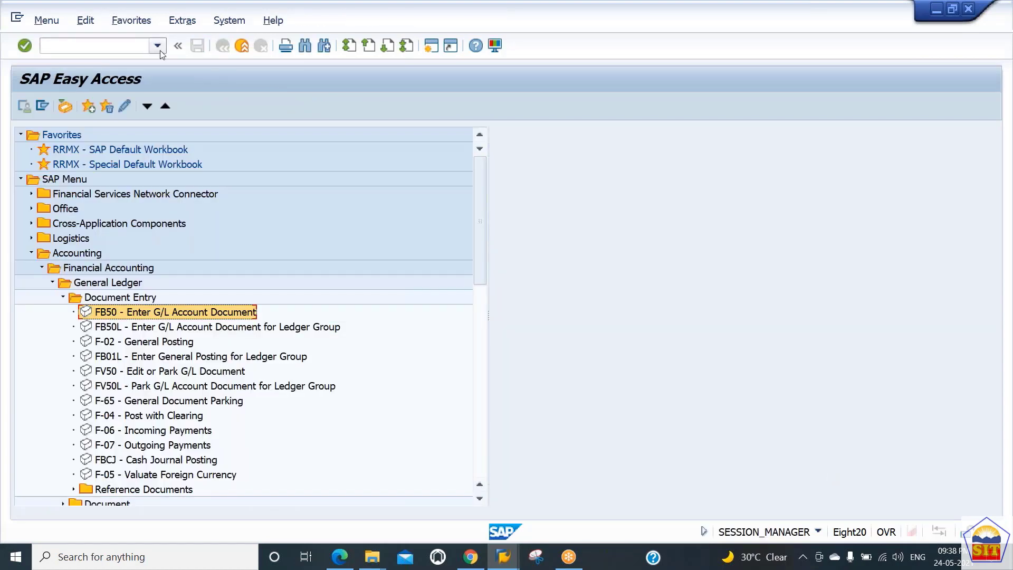
left_click(159, 48)
left_click(159, 47)
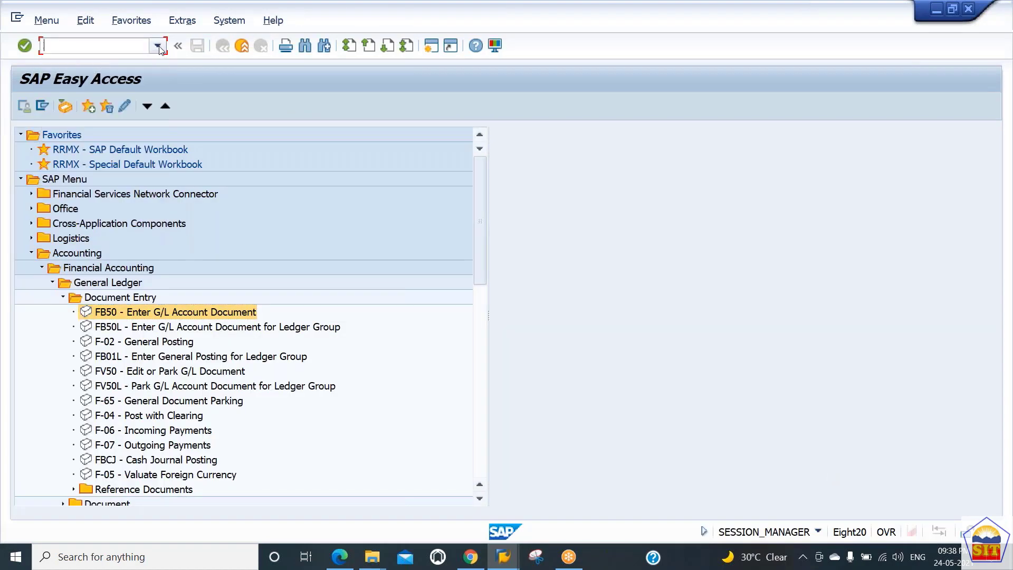
left_click(159, 48)
left_click(159, 48)
type("fb5")
type("0")
key("Return")
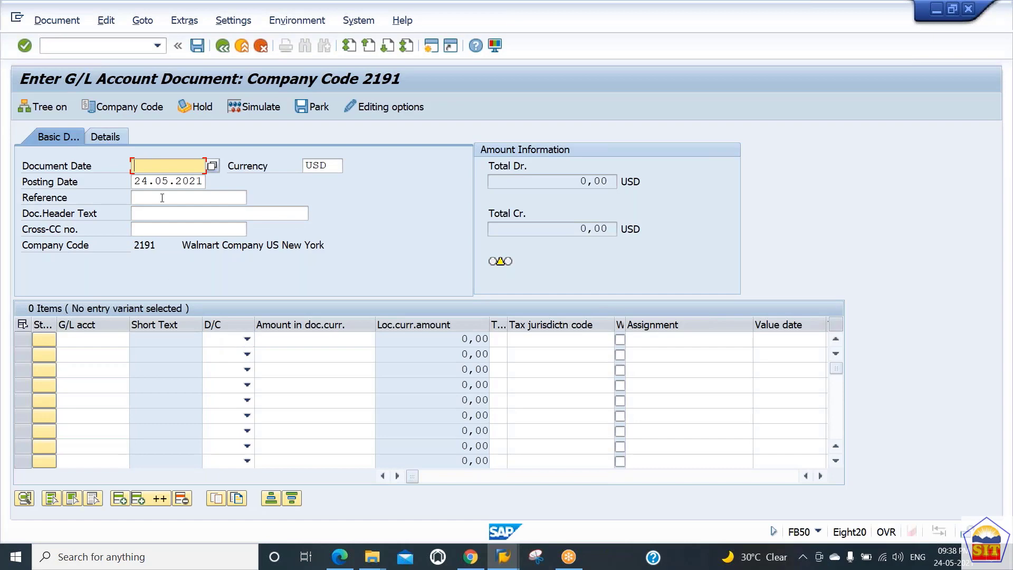
Change the company code for the G/L account document to 9090
type("24")
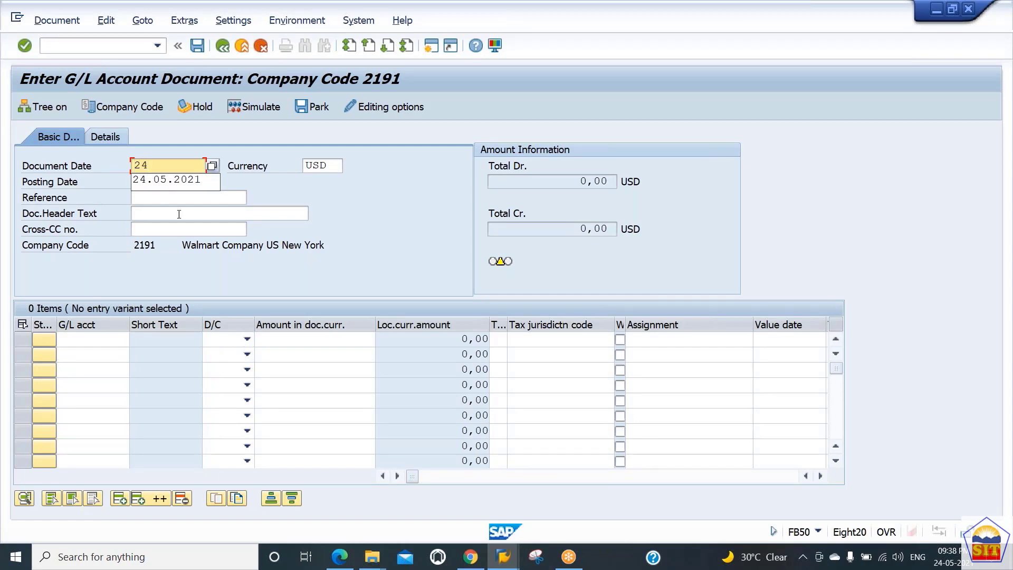
left_click(138, 107)
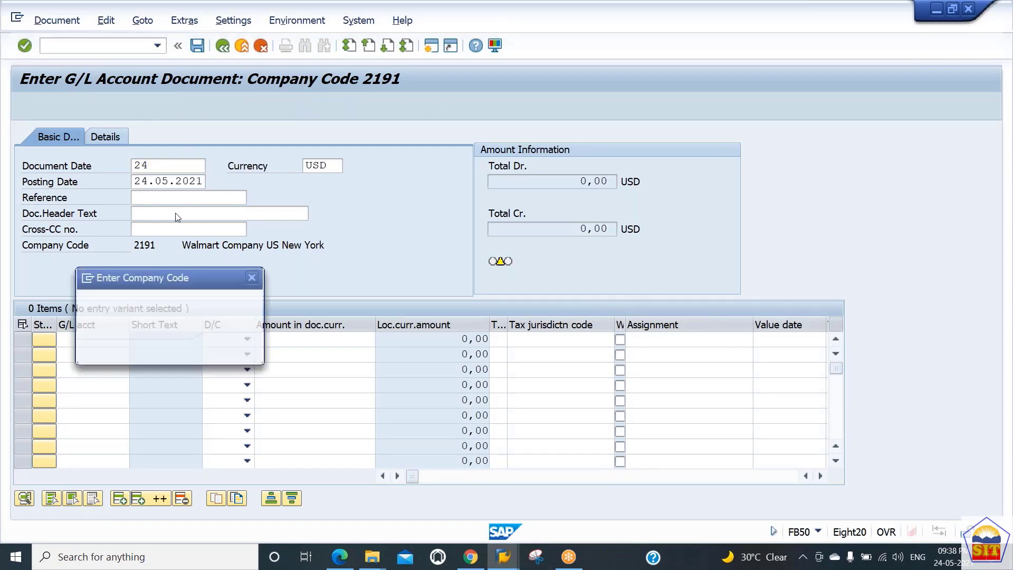
type("22191")
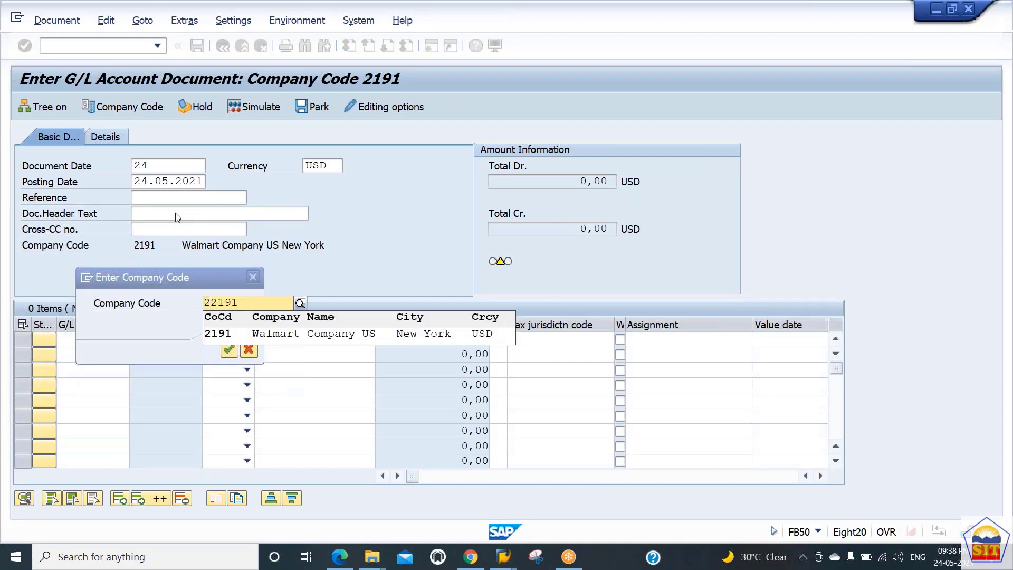
key("BackSpace")
type("9090")
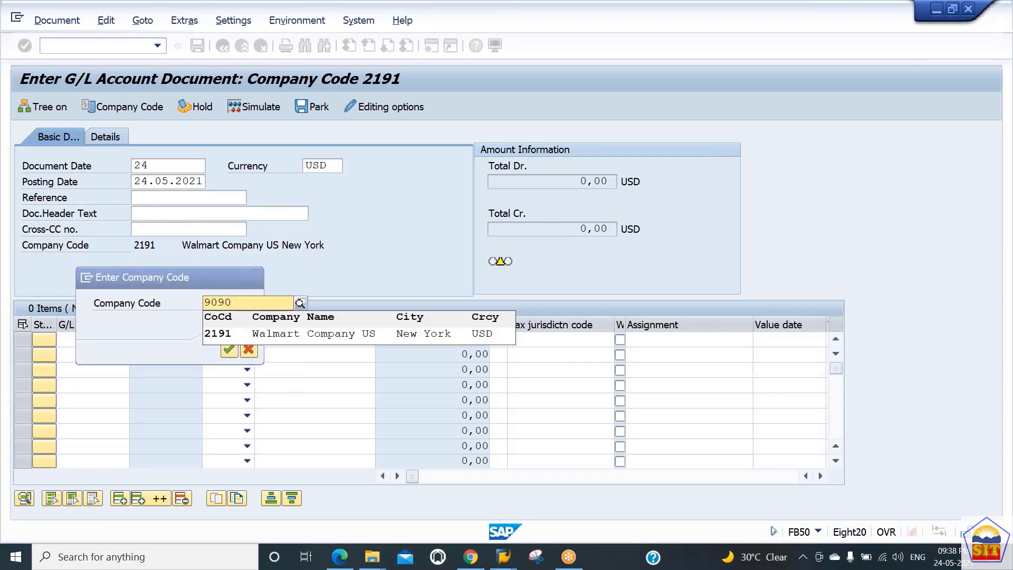
key("Down")
key("Return")
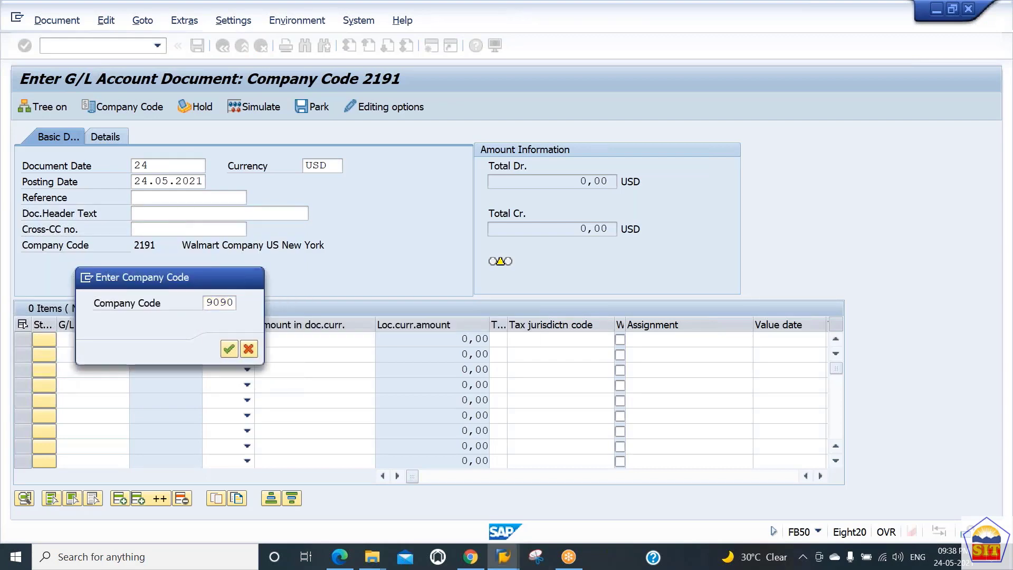
key("Return")
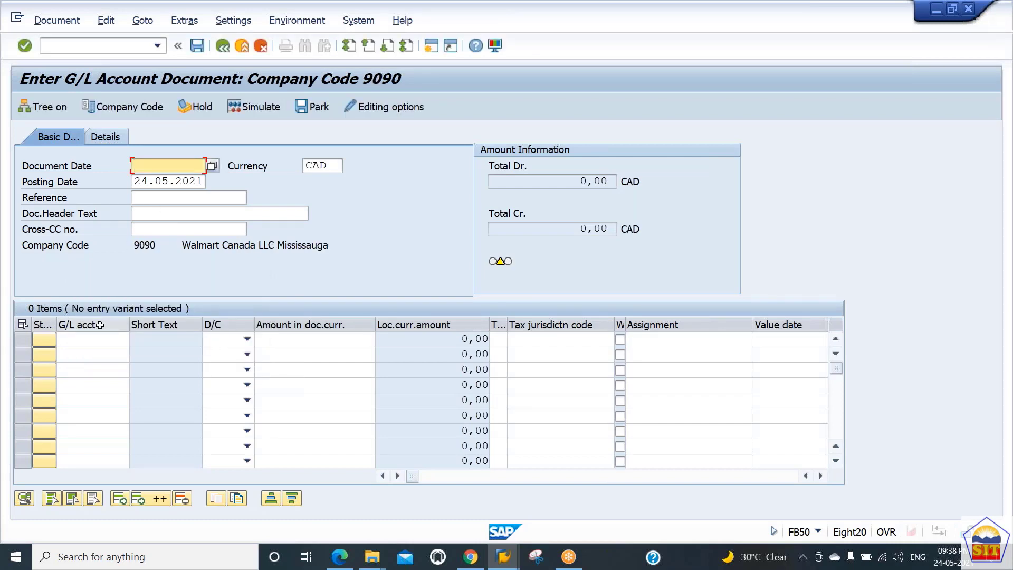
Set the document date to 24.05.2021 and highlight the document currency
type("24.05.20")
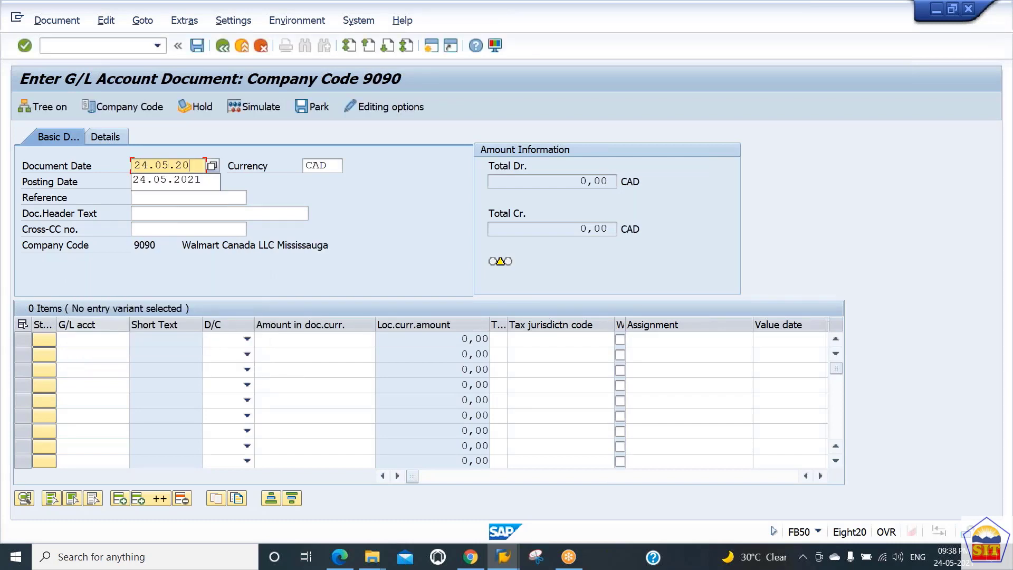
type("21")
key("Tab")
key("Tab")
key("Tab")
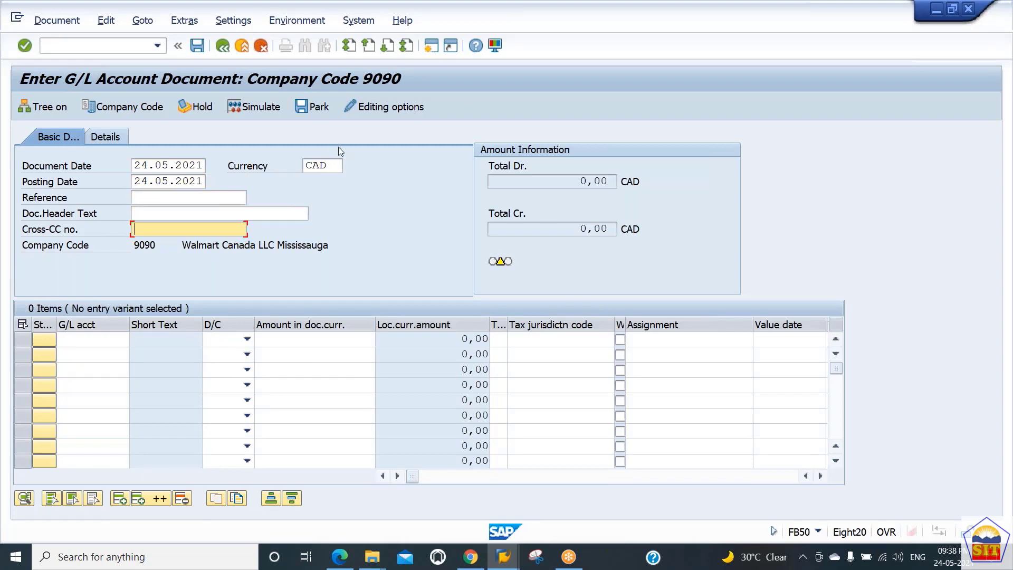
double_click(327, 164)
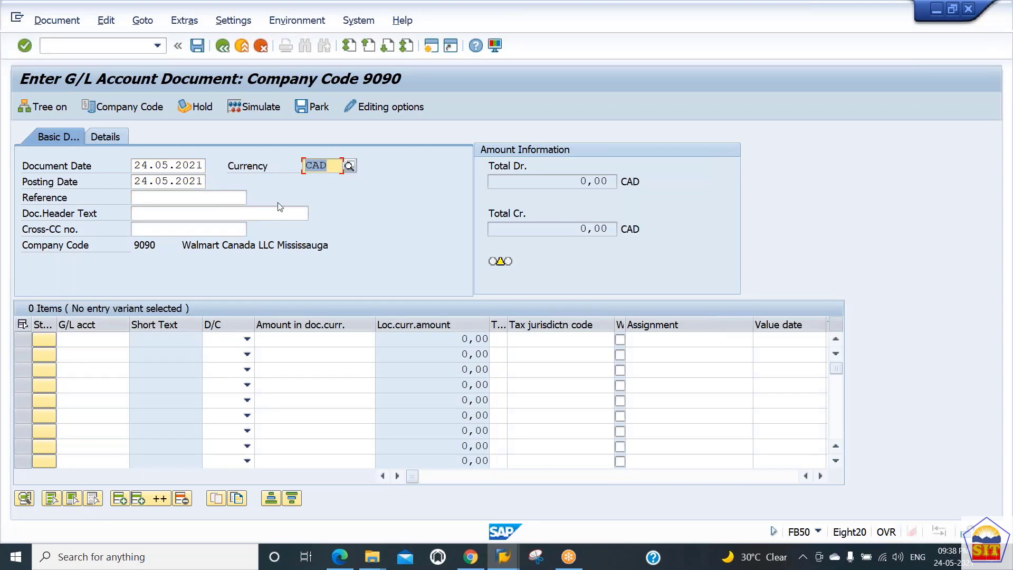
Enter G/L accounts 400100 and 200101 in the first two line items
left_click(109, 343)
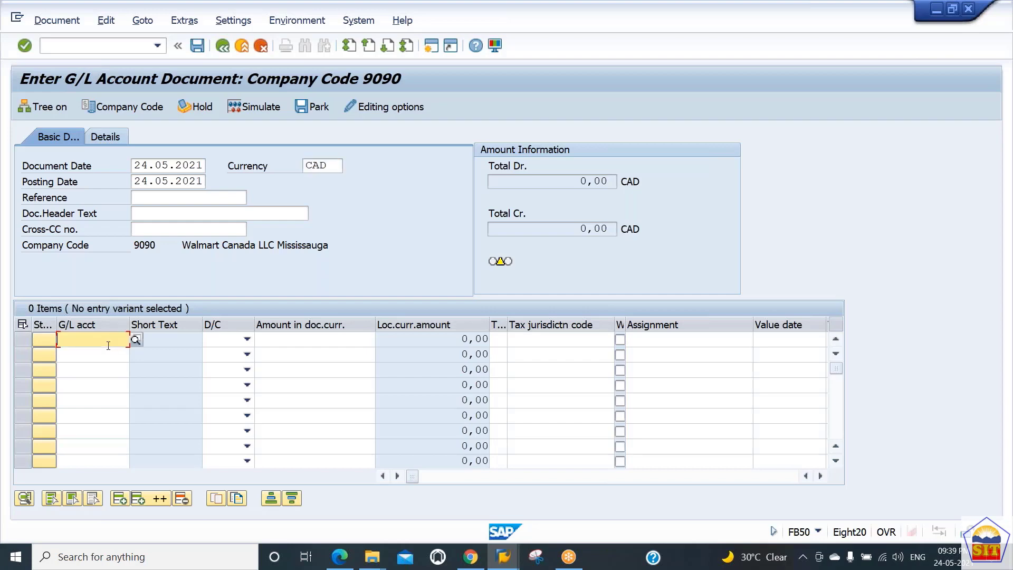
type("4000")
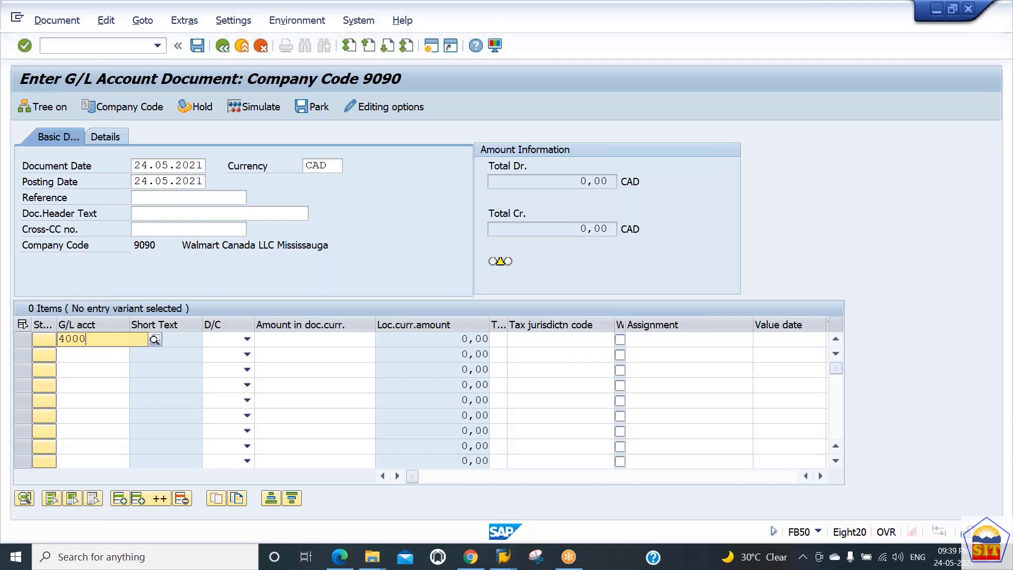
key("BackSpace")
type("100")
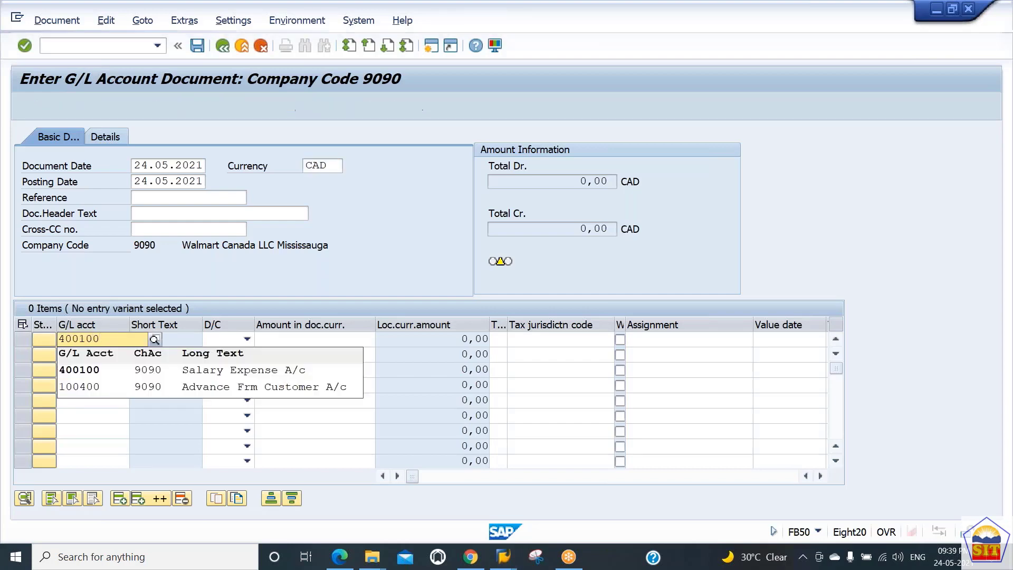
key("Tab")
key("shift+Tab")
key("Down")
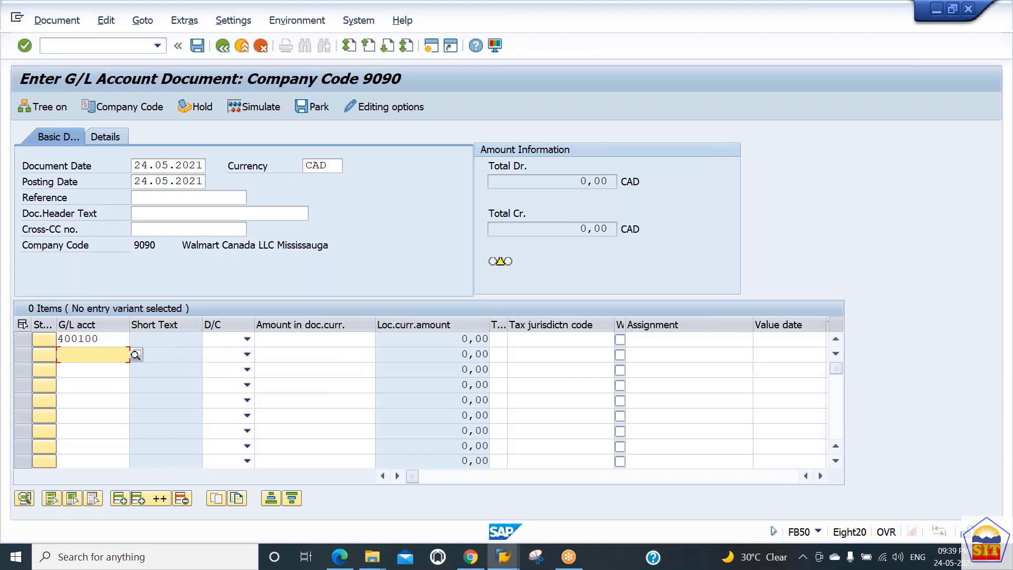
type("200101")
key("Tab")
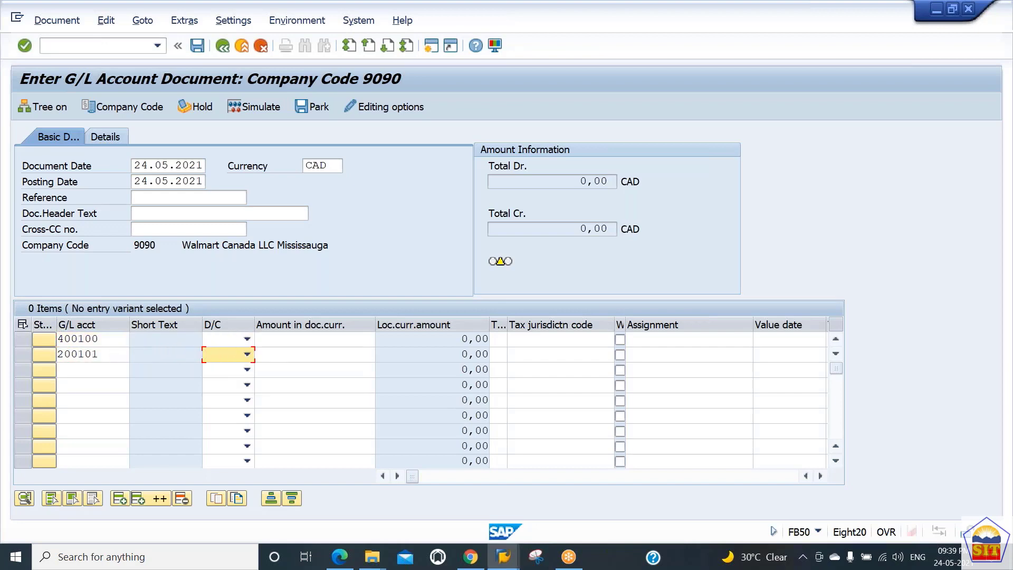
Mark the 400100 line item as Debit and the 200101 line item as Credit
key("Up")
key("d")
key("Down")
key("c")
key("Tab")
key("Up")
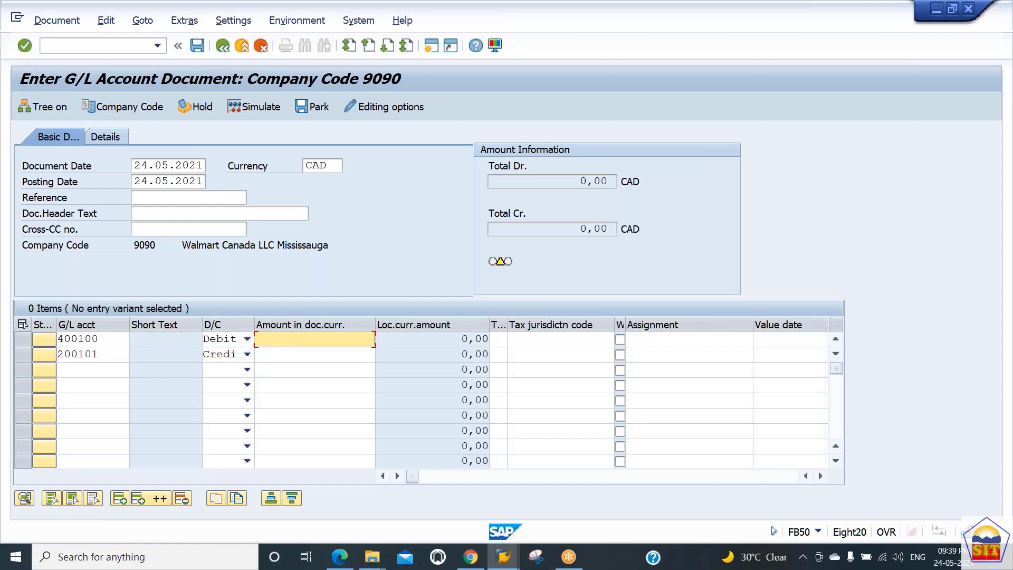
Enter an amount of 7777 for both line items and validate the document
type("7777")
key("Down")
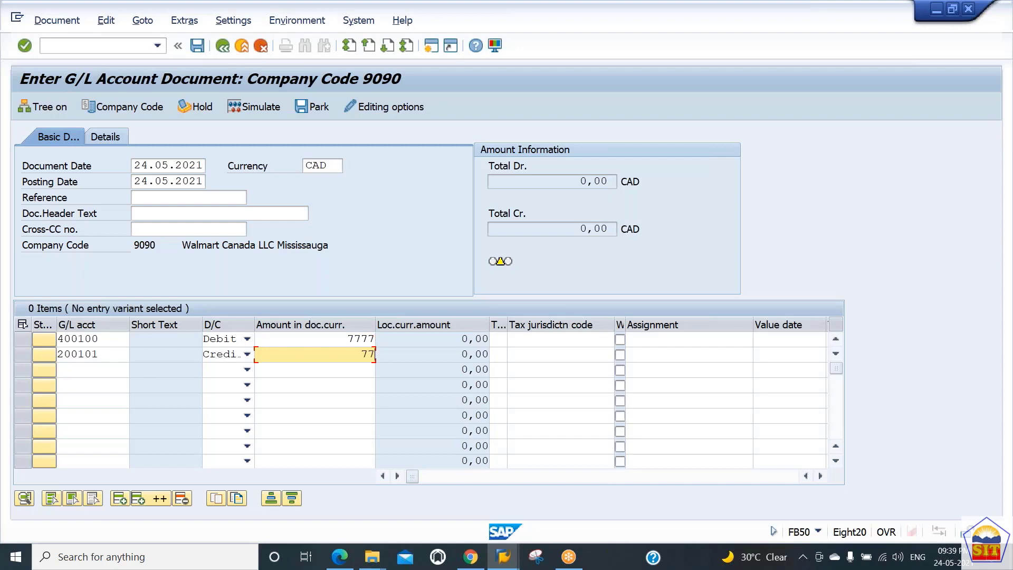
type("7777")
key("Return")
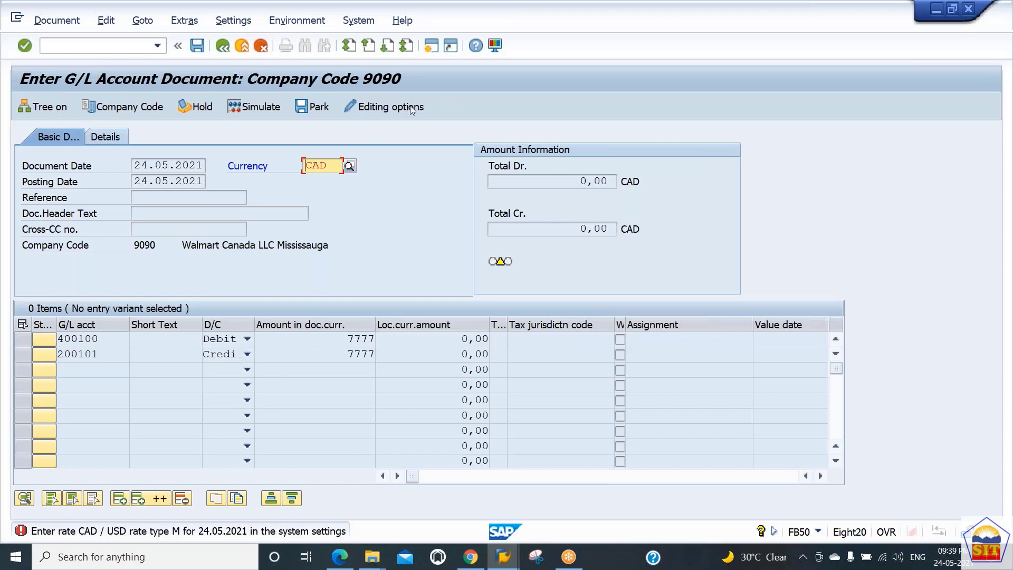
Open a new session and start transaction OB08 to maintain the currency exchange rates
left_click(431, 46)
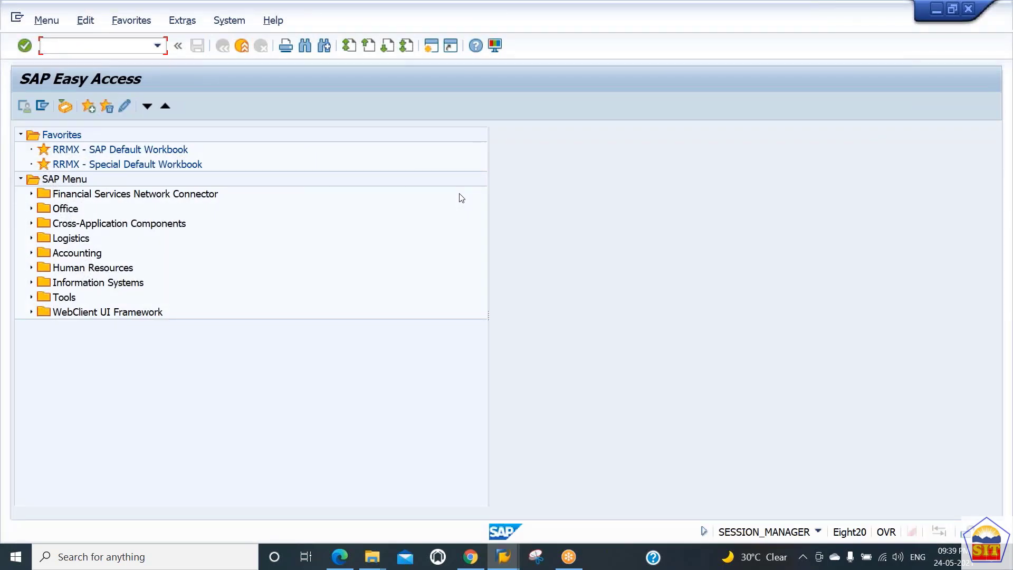
key("alt+Tab")
key("alt+Tab")
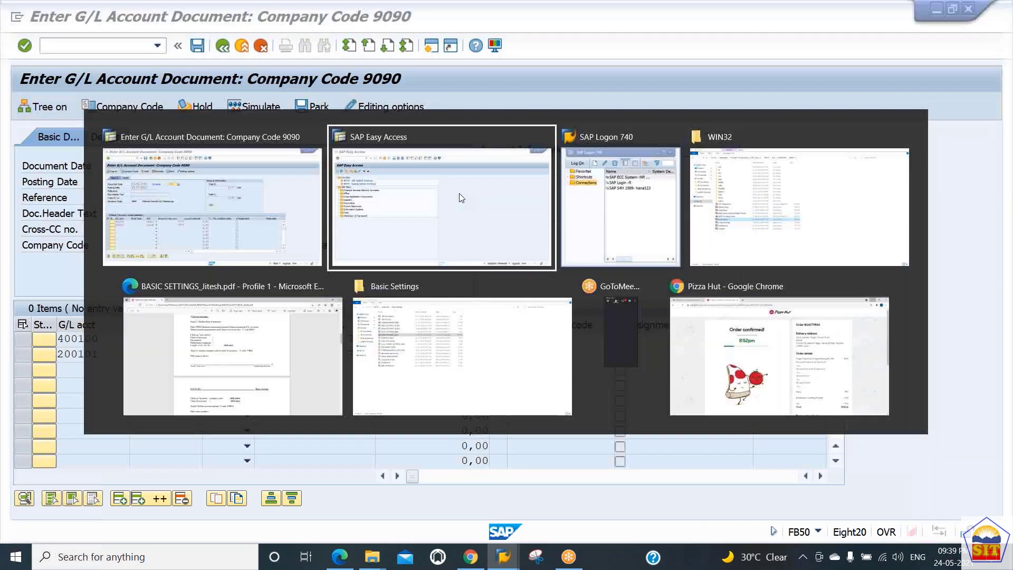
type("ob")
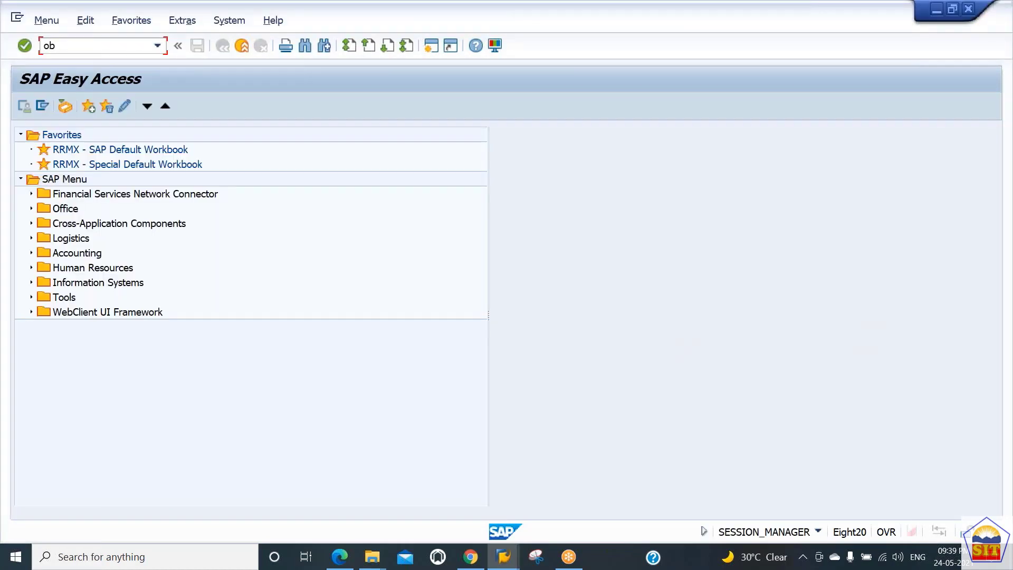
type("08")
key("Return")
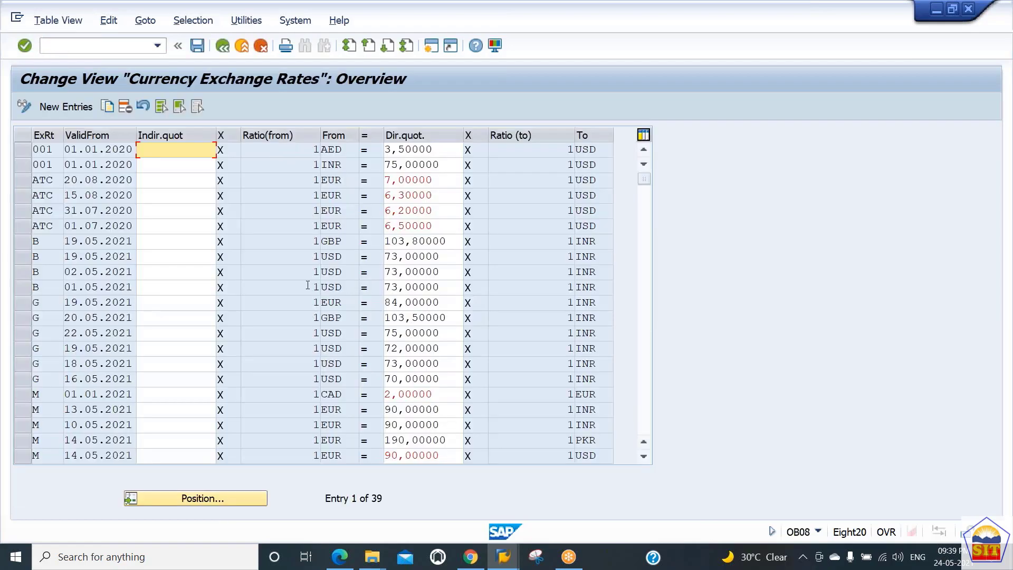
Switch to the G/L document, validate it again to read its exchange rate message, and return to the exchange rates table
key("alt+Tab")
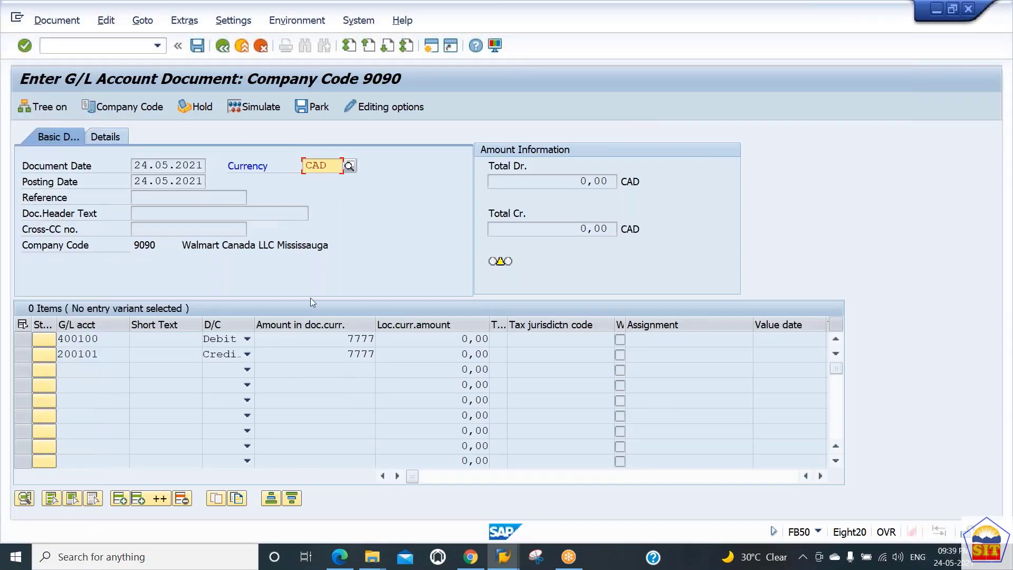
key("alt+Tab")
key("alt+Tab")
key("Return")
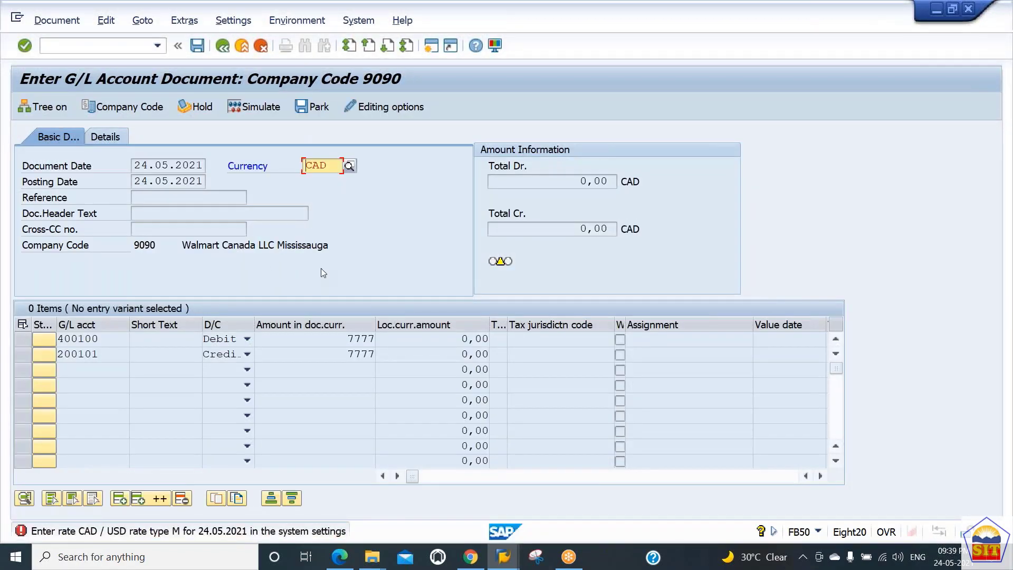
key("alt+Tab")
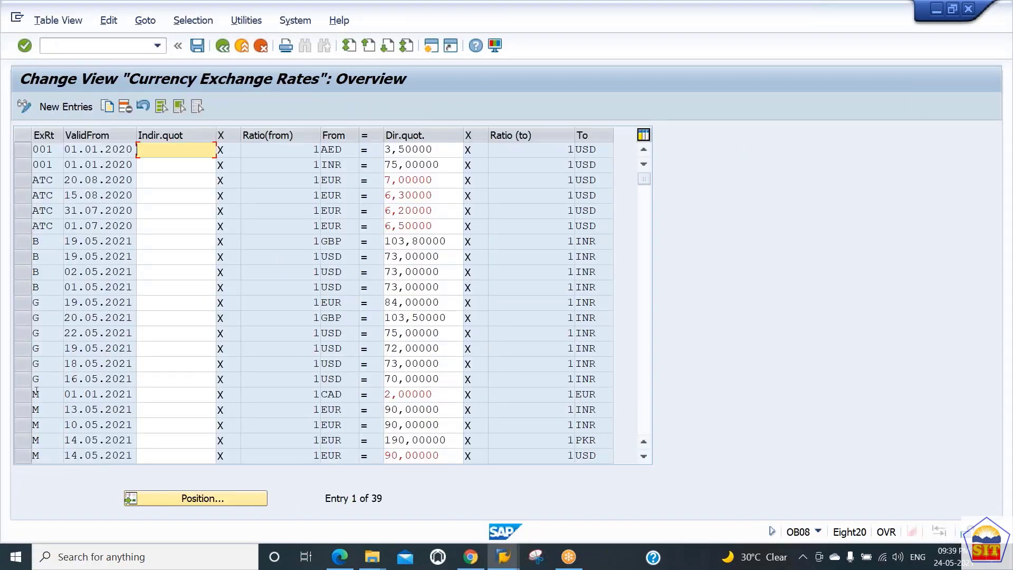
Copy the rate type M entry from CAD to EUR valid from 01.01.2021 and set the copy's From currency to USD
left_click(30, 400)
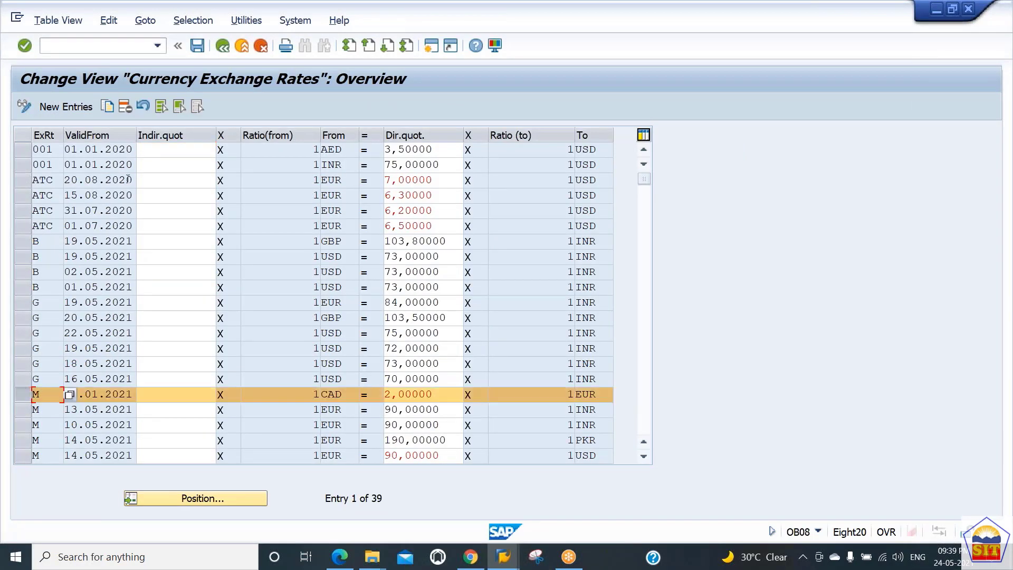
left_click(110, 106)
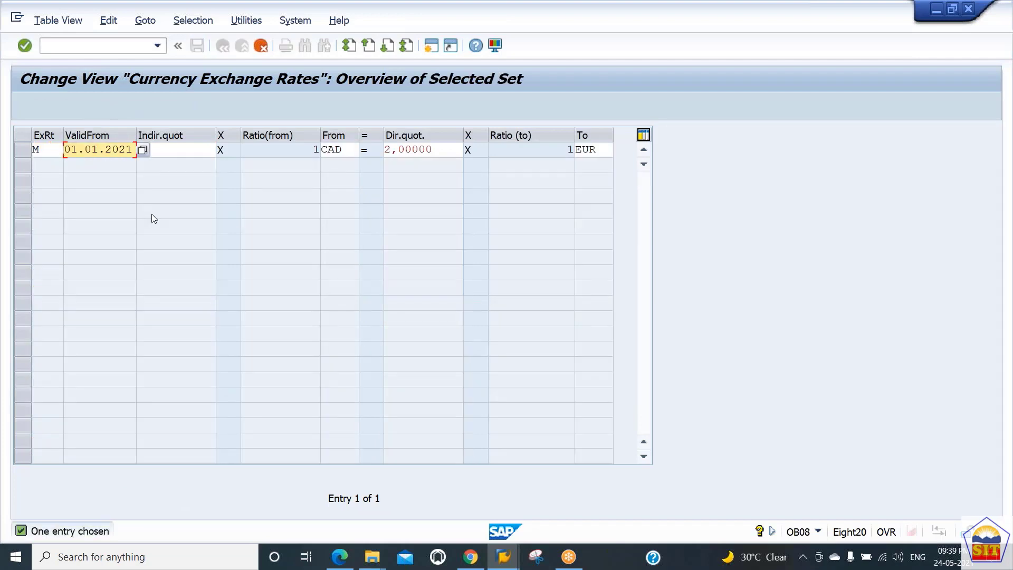
key("Tab")
key("Tab")
key("Tab")
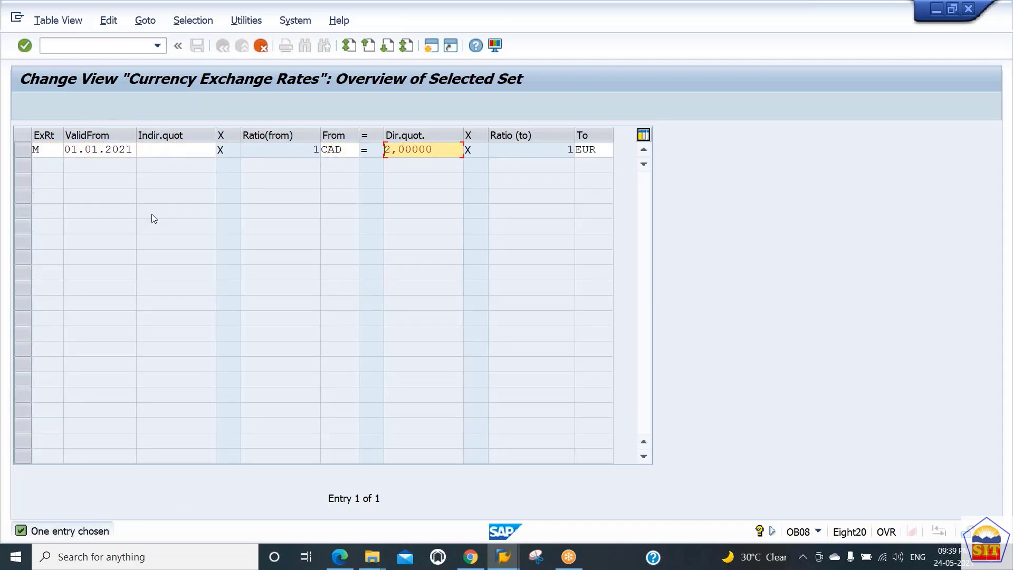
key("shift+Tab")
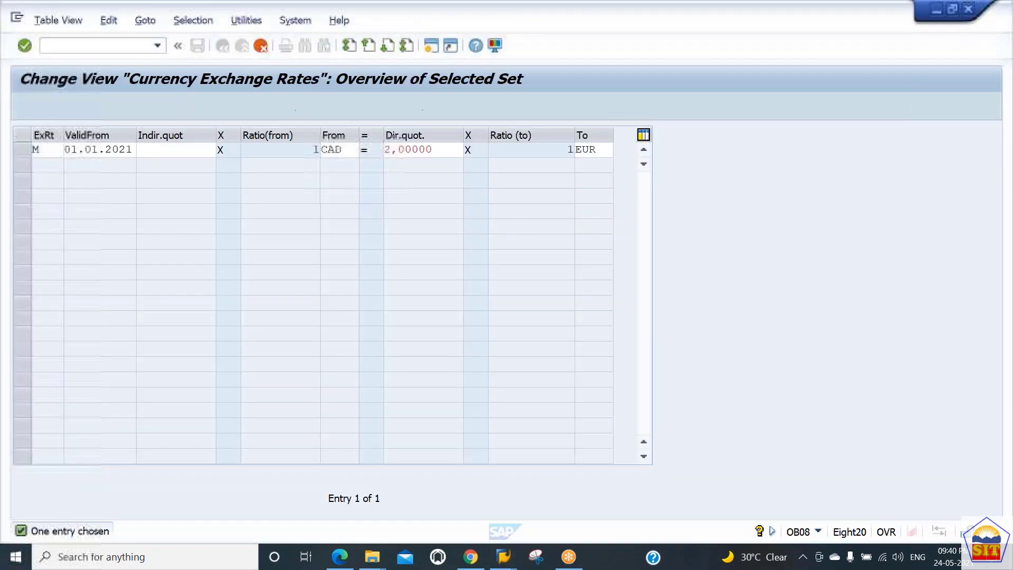
type("usdD")
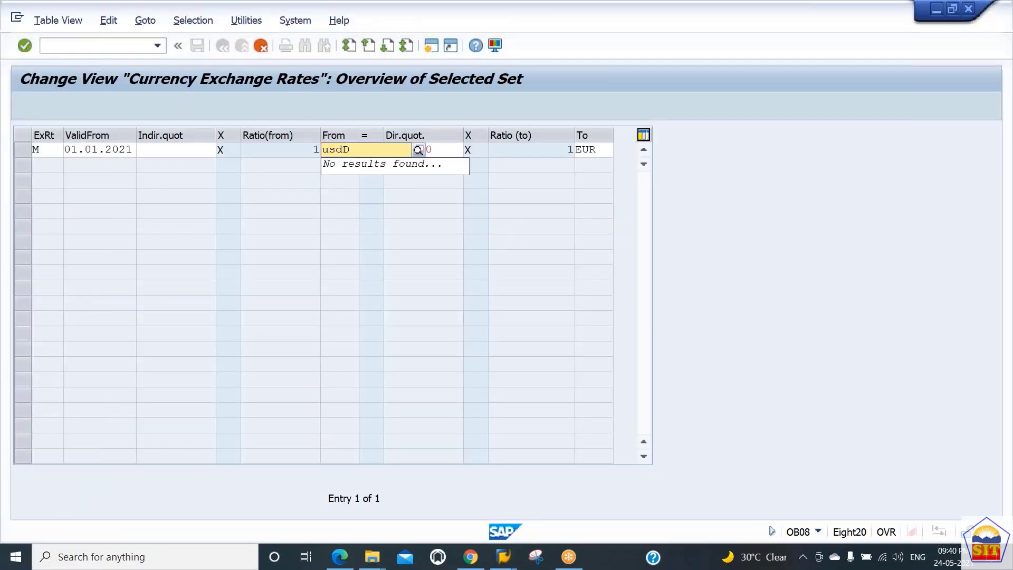
Set the copied rate's To currency to CAD and save the new entry in the proposed customizing request
key("Tab")
key("Tab")
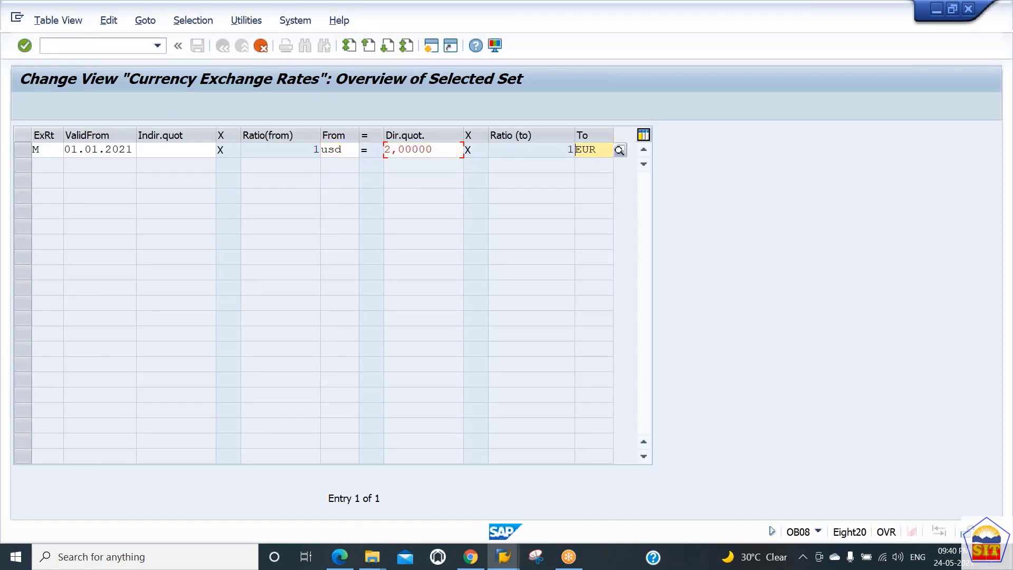
type("cadR")
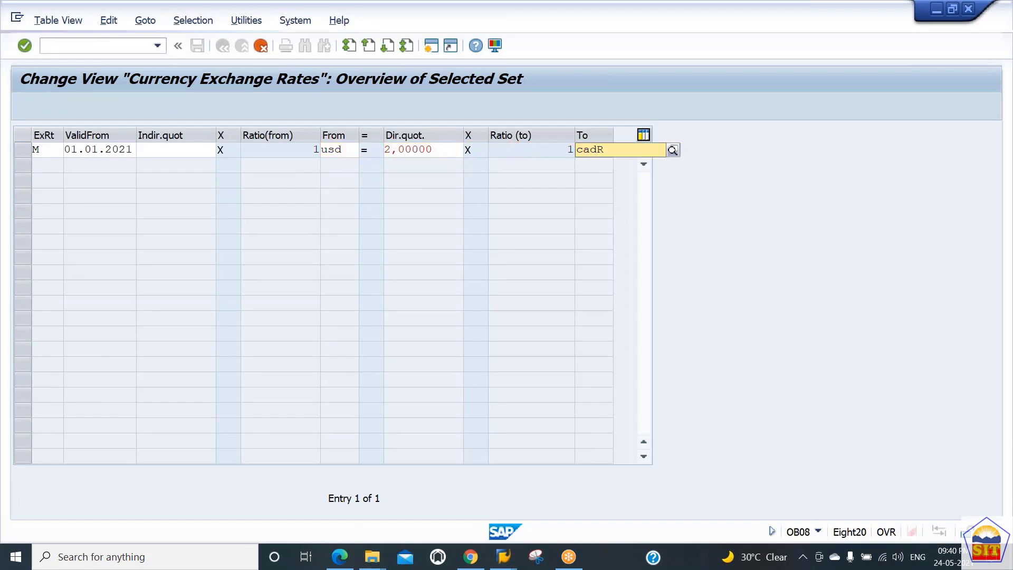
key("Down")
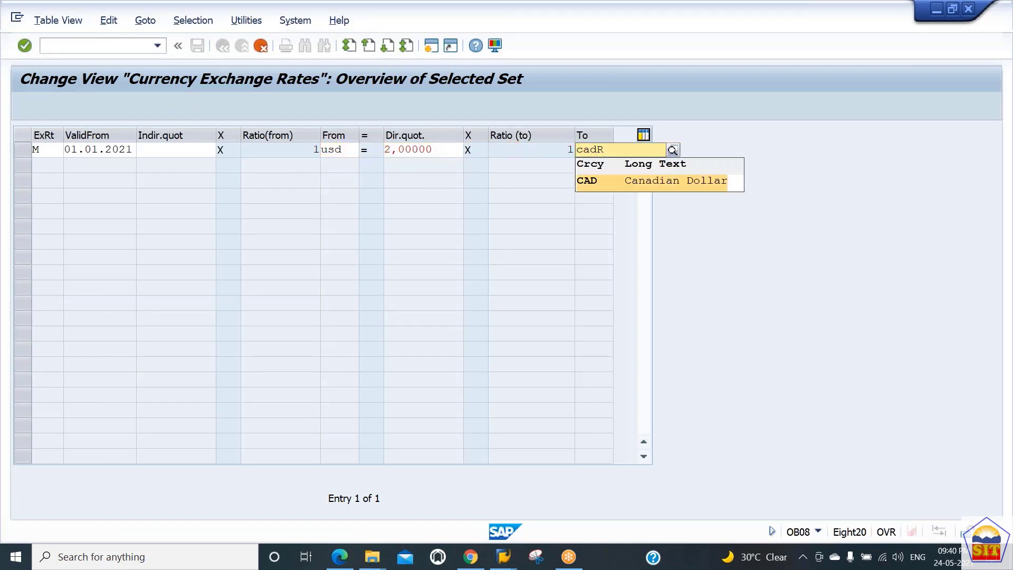
key("Return")
key("Return")
key("Return")
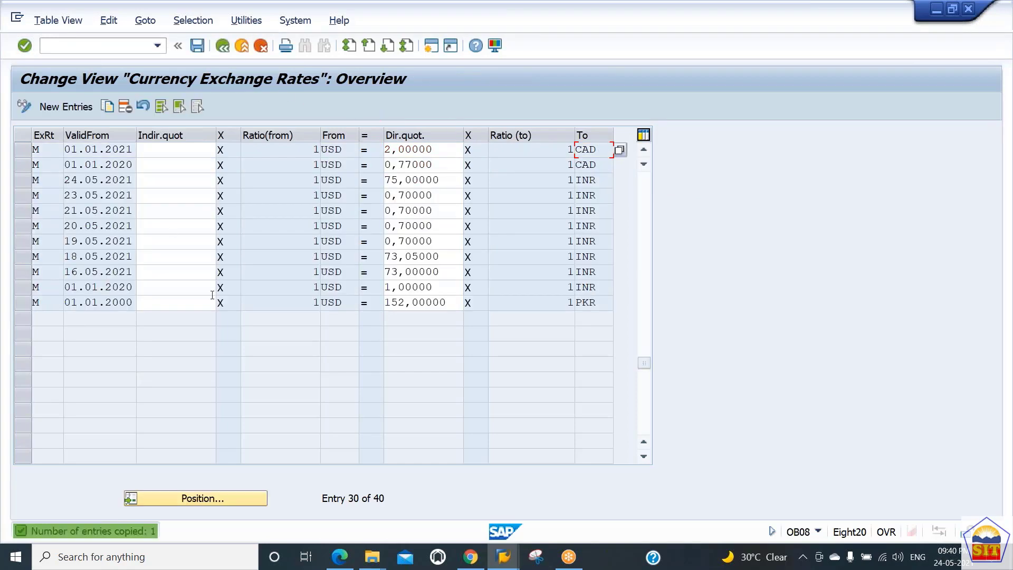
key("ctrl+s")
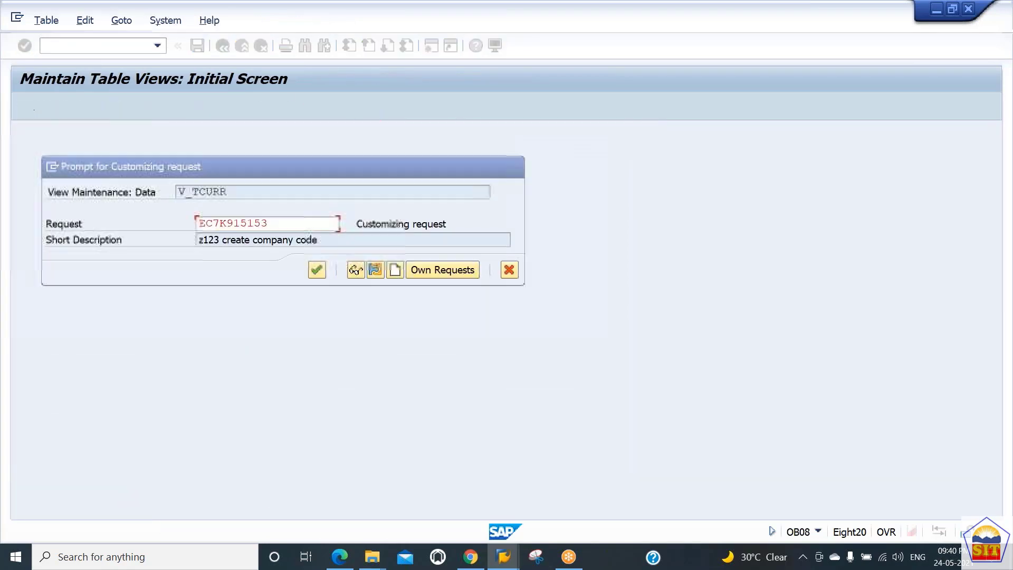
key("Return")
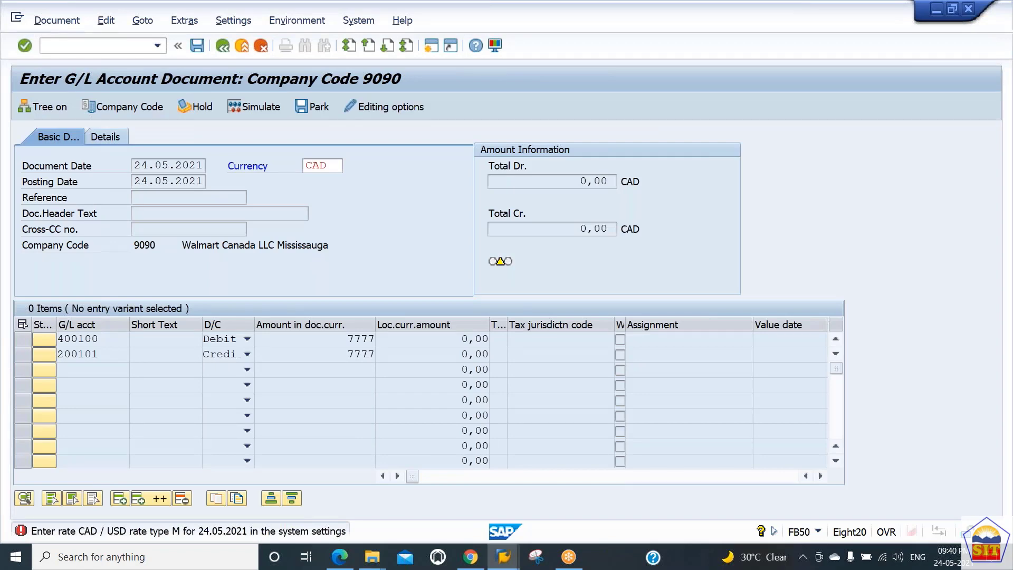
Validate the open G/L document again and restart transaction FB50 with a blank document
key("Return")
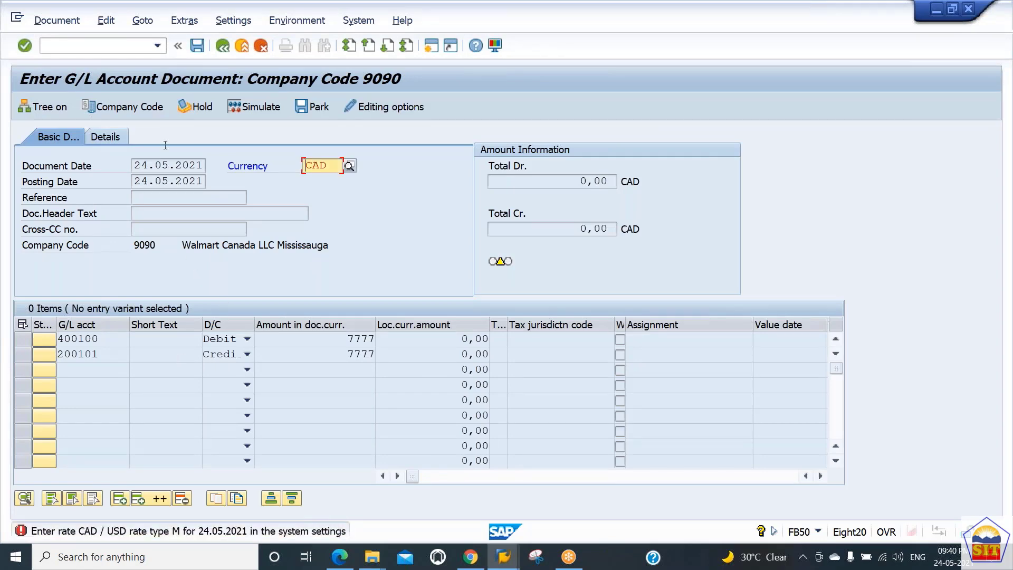
left_click(101, 47)
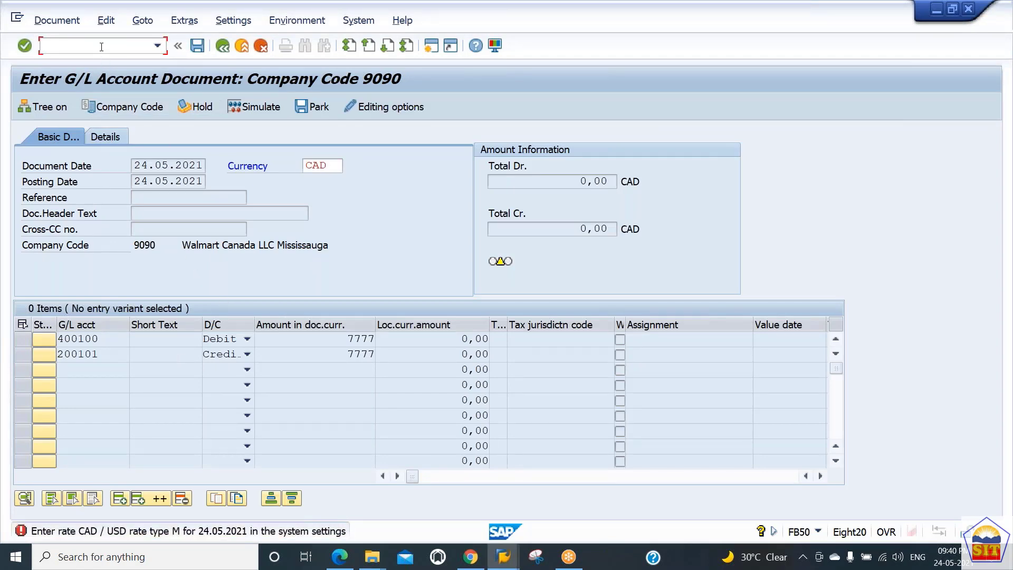
type("/nfb50")
key("Return")
Set the document date of the new G/L document to 24.05.2021
key("space")
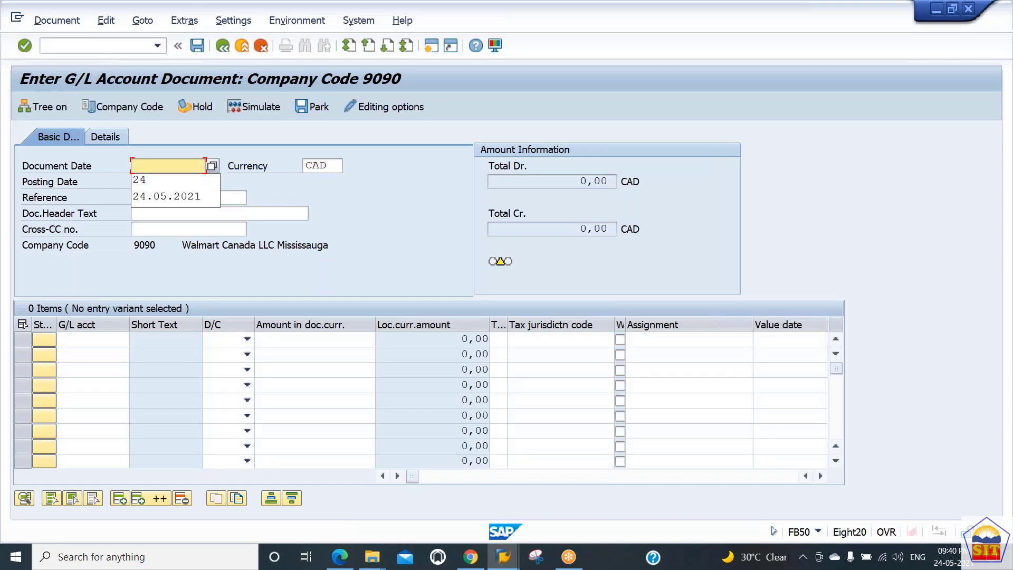
key("Down")
key("Down")
key("Tab")
key("Tab")
key("Tab")
key("Tab")
key("Tab")
key("Tab")
key("Tab")
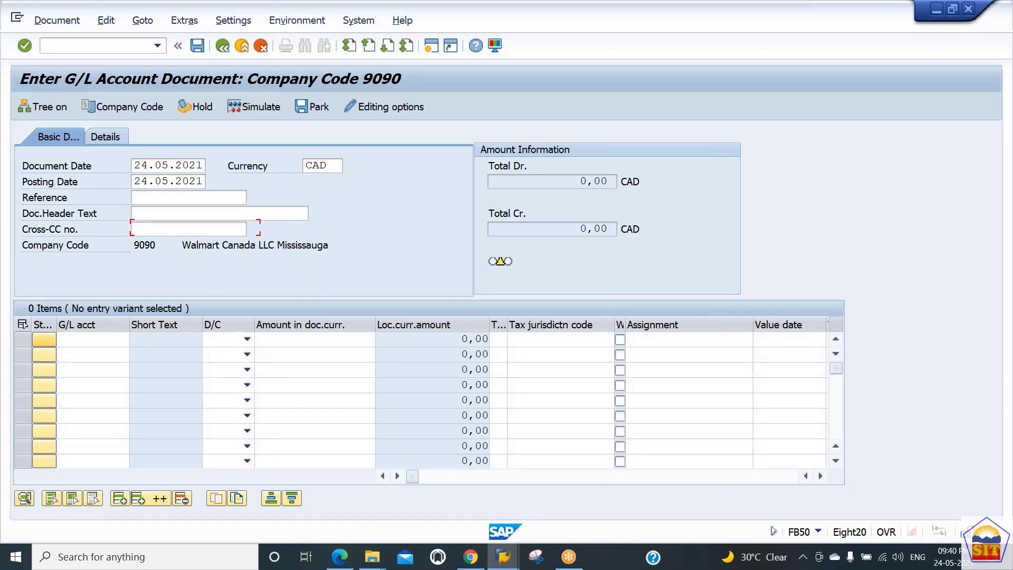
Enter G/L account 400100 as a Debit in the first line item
key("space")
key("Down")
key("Down")
key("Tab")
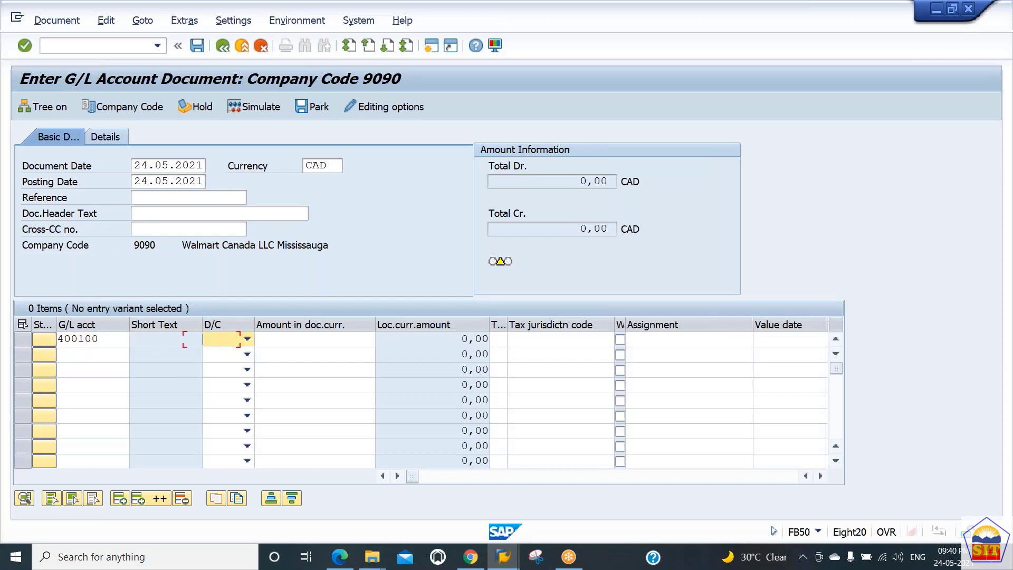
key("d")
key("Down")
key("Left")
key("Left")
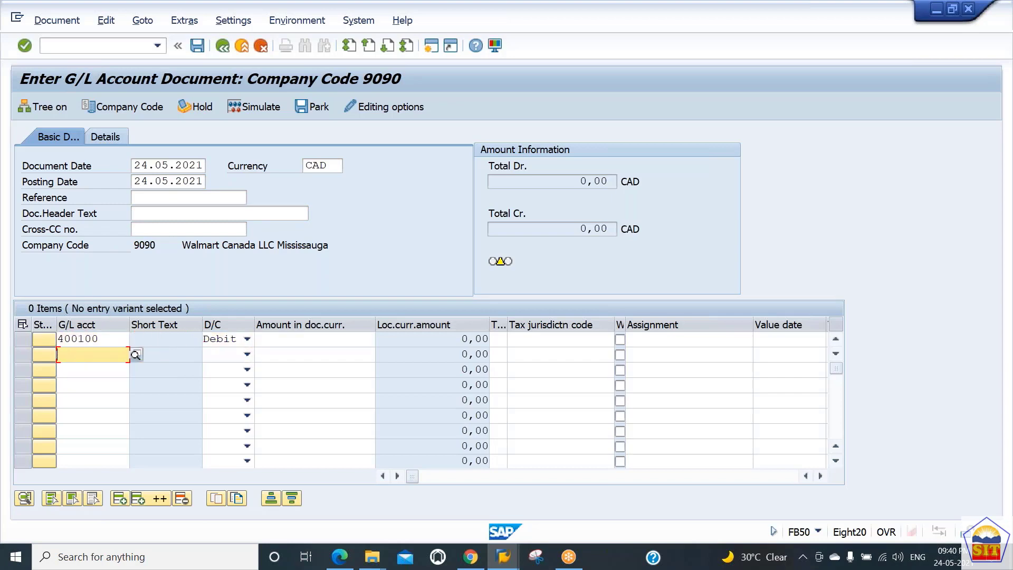
Enter G/L account 200101 as a Credit in the second line item
type("4")
key("BackSpace")
type("2")
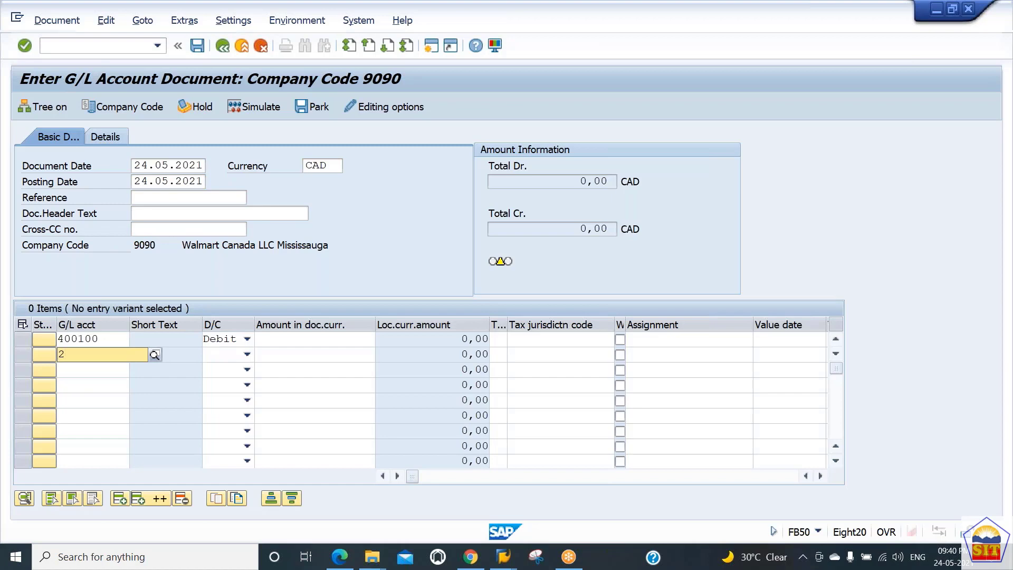
type("00101")
key("Tab")
key("c")
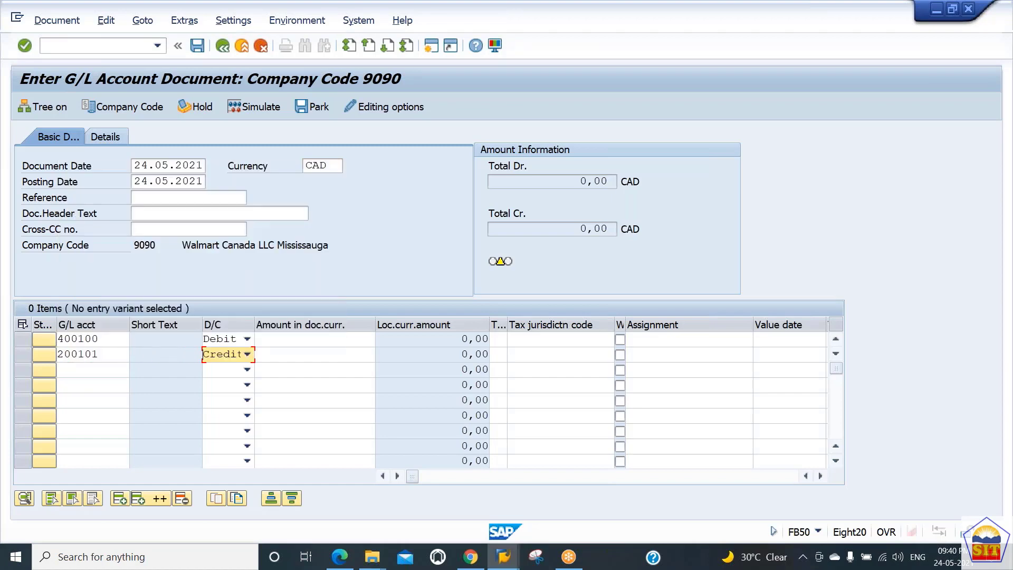
Set the amount of both line items to 7777 and simulate the document
key("Up")
key("Tab")
type("777")
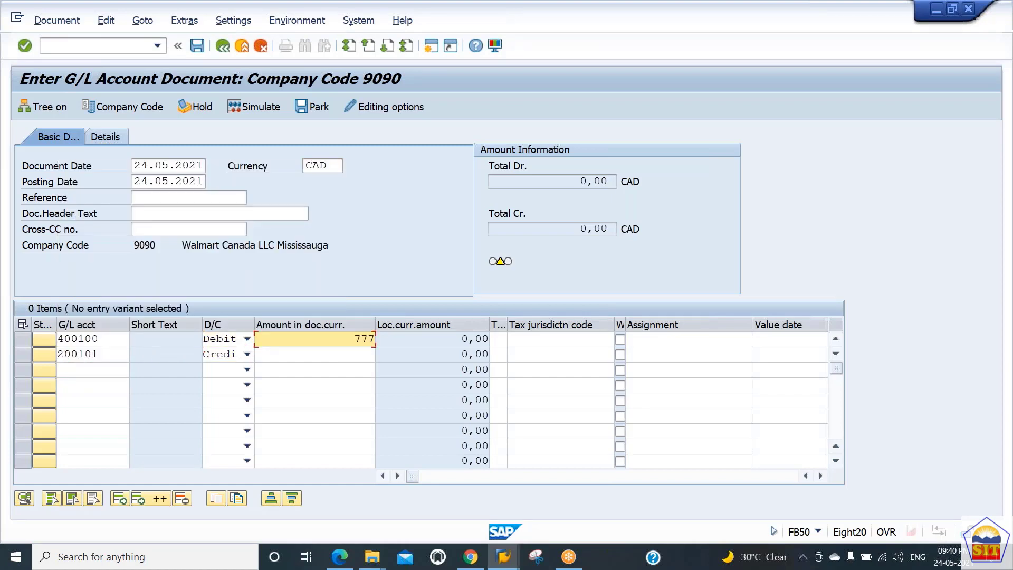
key("Down")
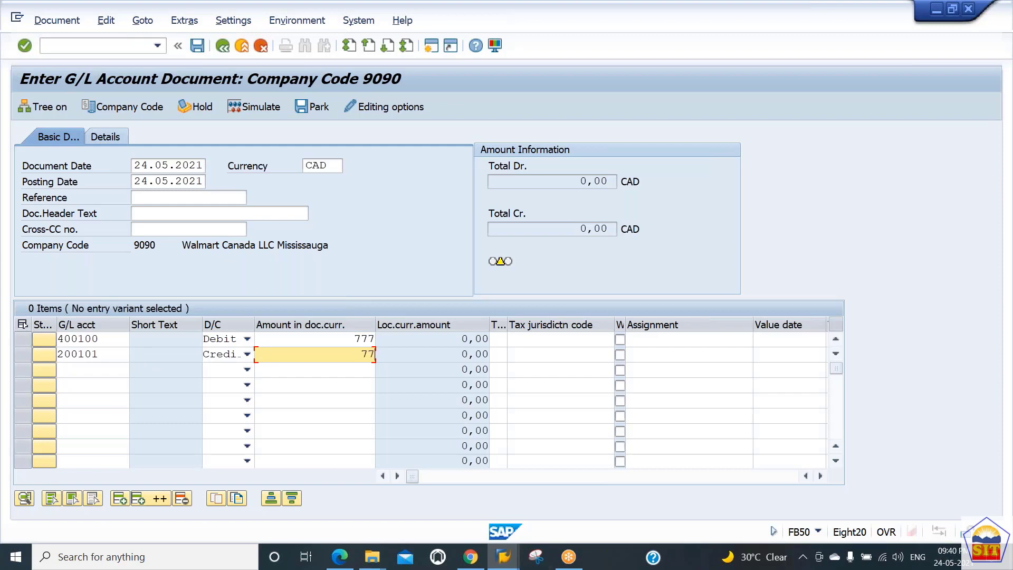
key("Up")
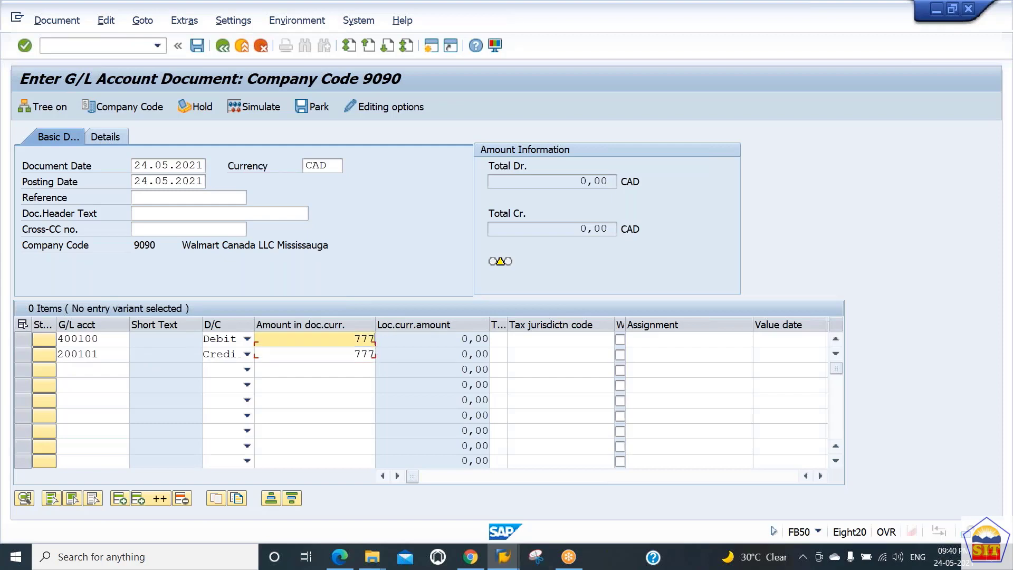
type("7")
key("Down")
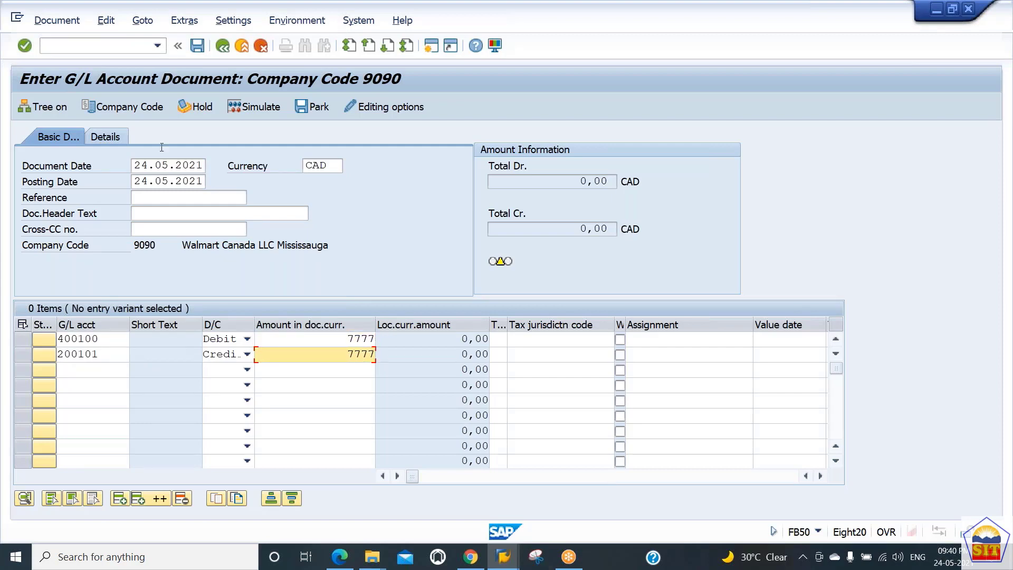
left_click(254, 107)
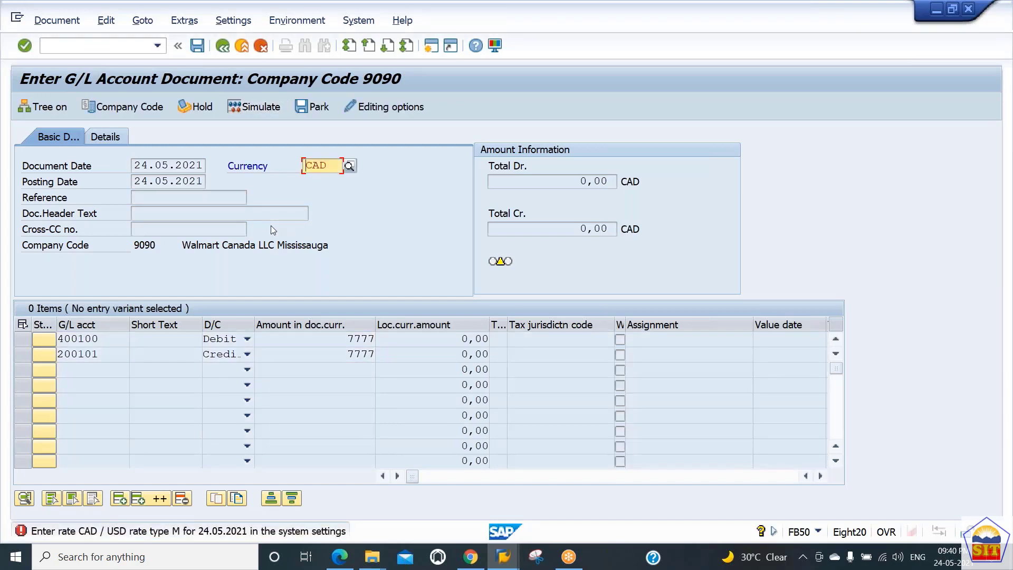
Return to the exchange rates table, copy the USD to CAD entry valid from 01.01.2021, and set the copy's From currency to CAD
key("alt+Tab")
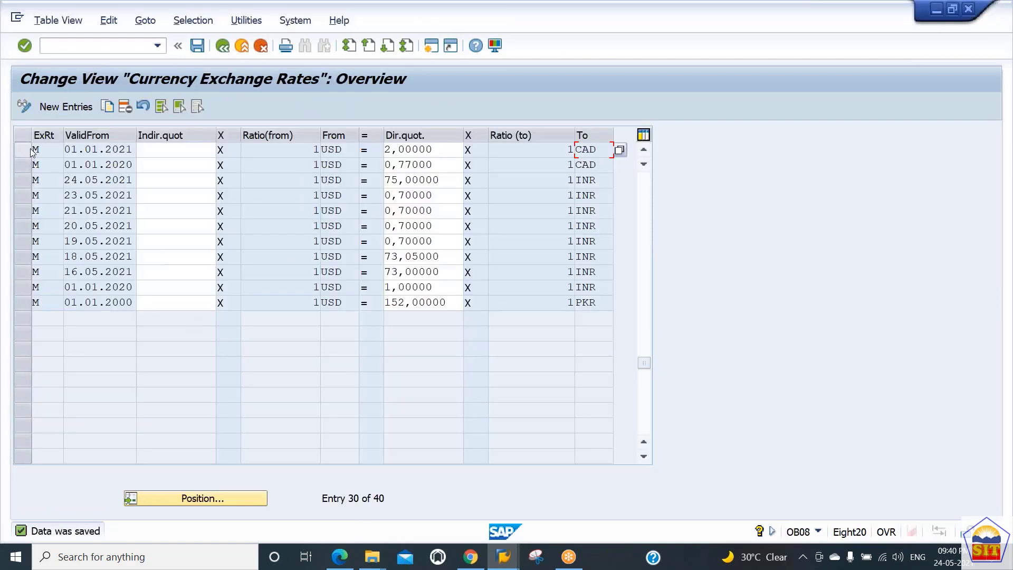
left_click(25, 150)
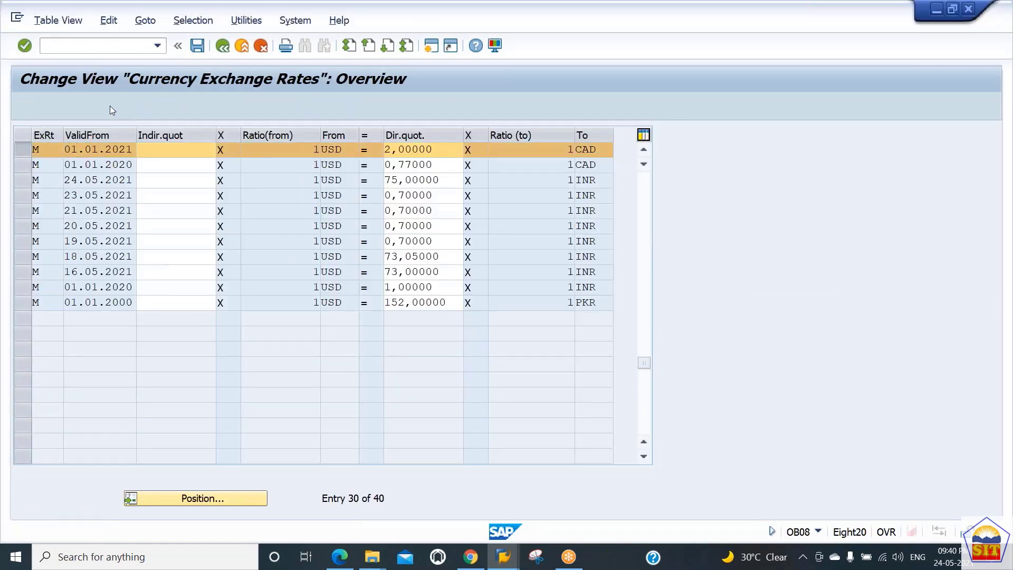
left_click(109, 106)
key("Tab")
key("Tab")
key("Tab")
key("Tab")
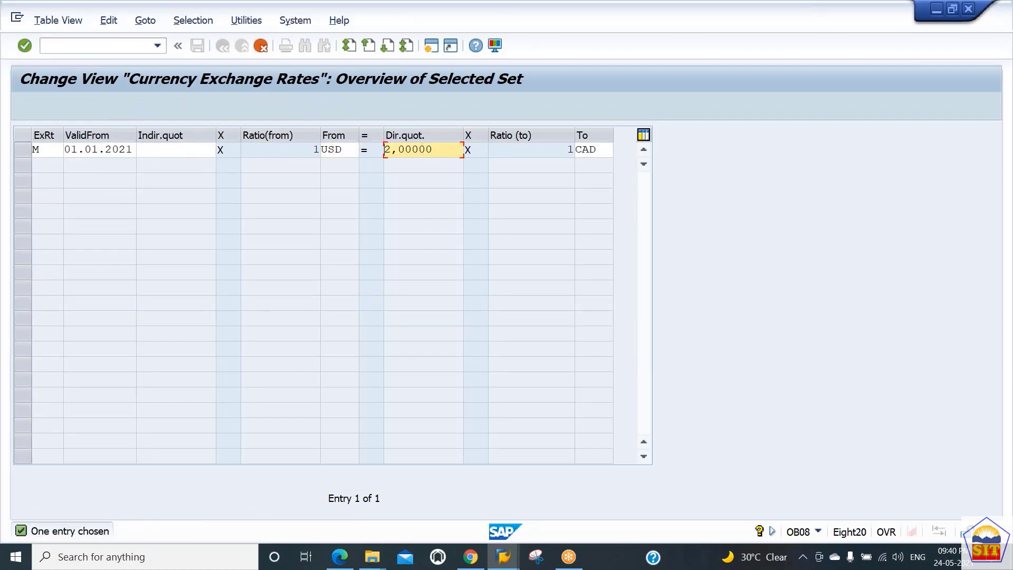
key("shift+Tab")
type("cad")
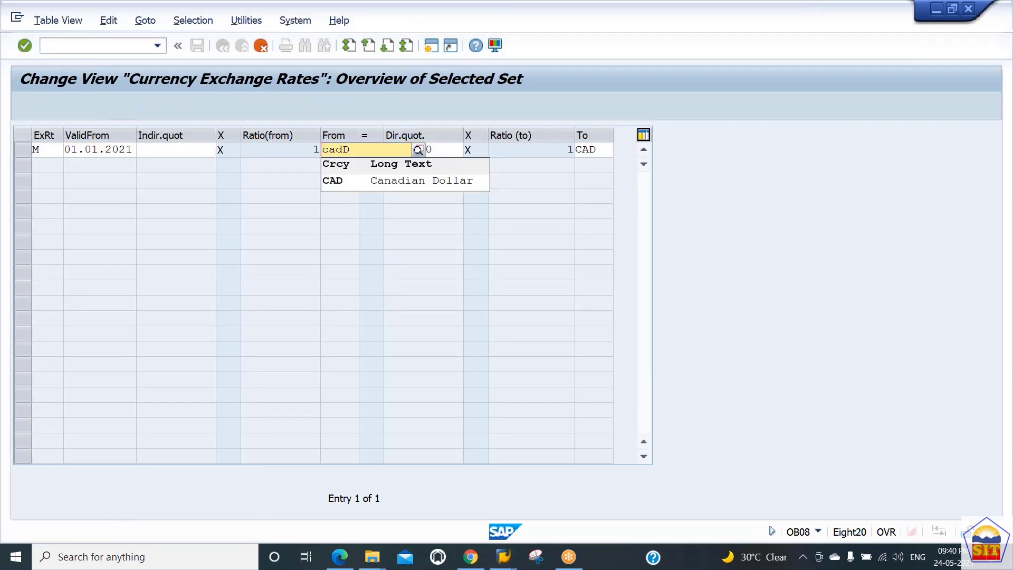
key("Delete")
Set the copied rate's To currency to USD and accept the new entry
key("Tab")
key("Tab")
type("usd")
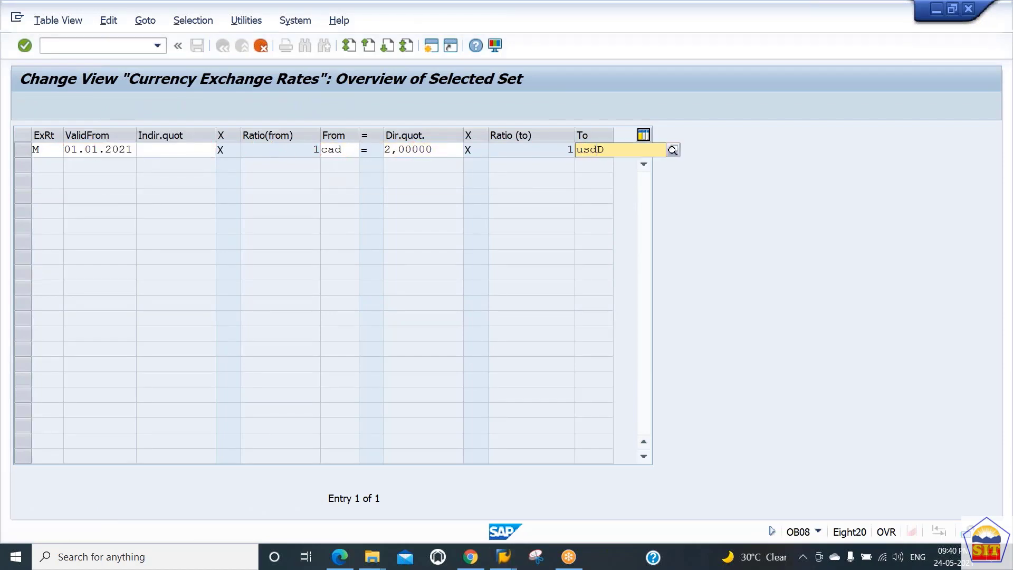
key("Return")
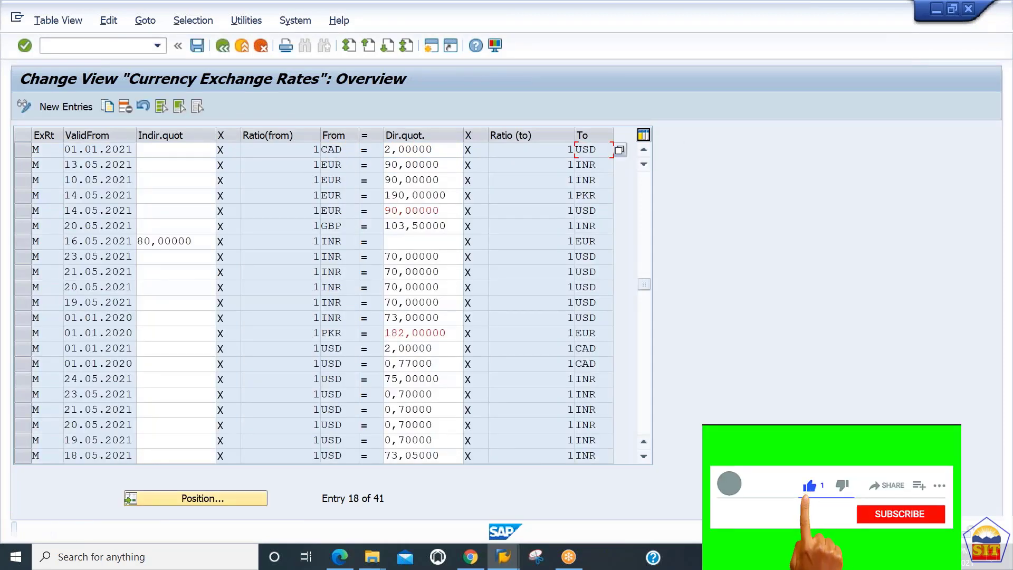
Switch back to the G/L document, revalidate it to reach the document overview, and post it
key("alt+Tab")
key("Return")
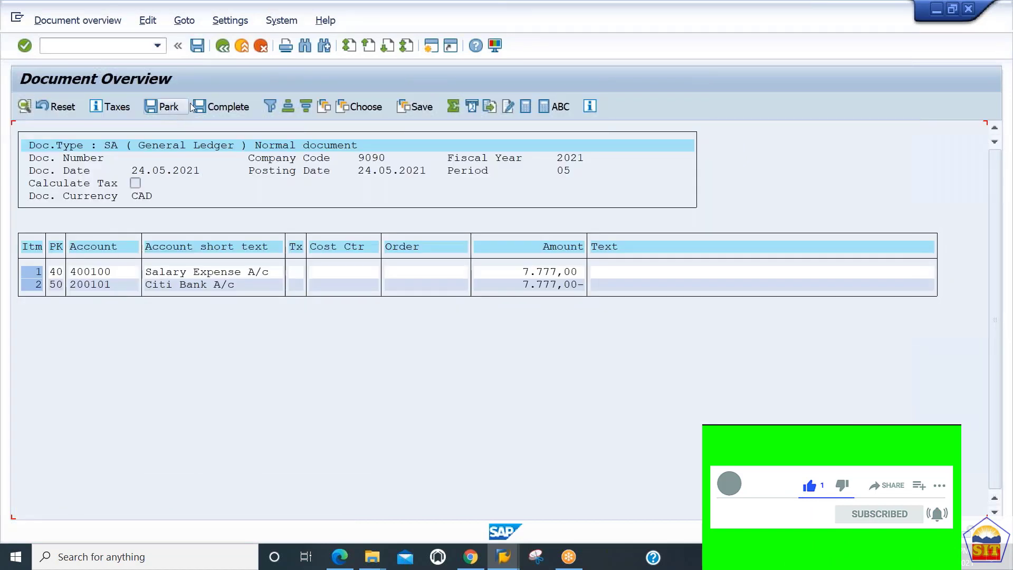
left_click(197, 46)
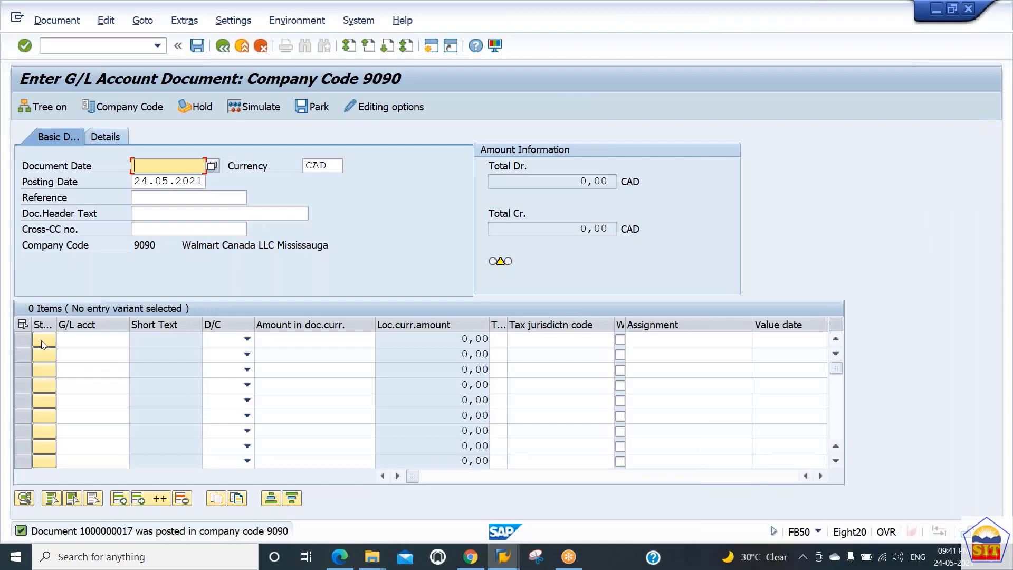
Display the document just posted in company code 9090 and show its amounts in local currency
left_click(54, 25)
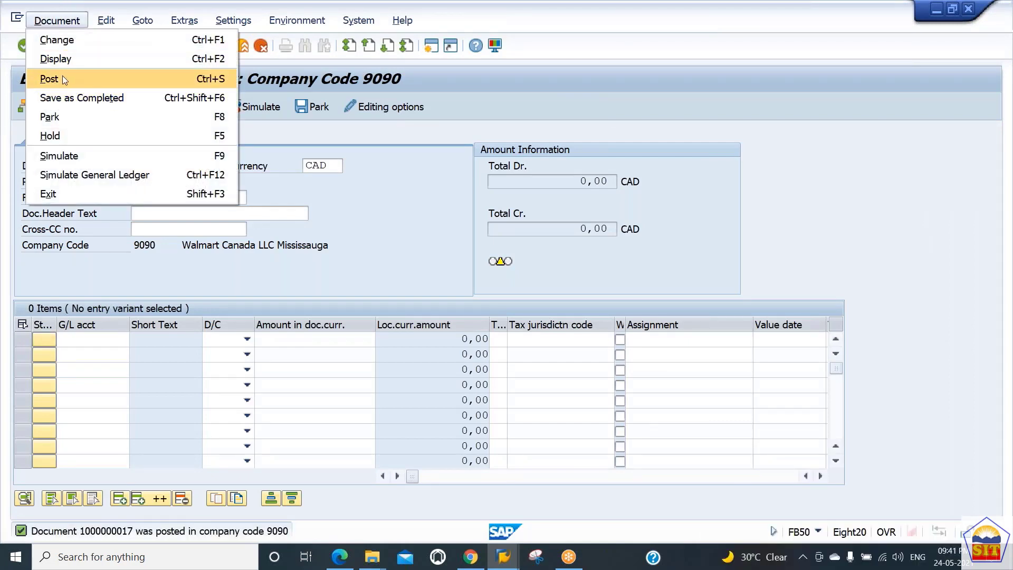
left_click(59, 63)
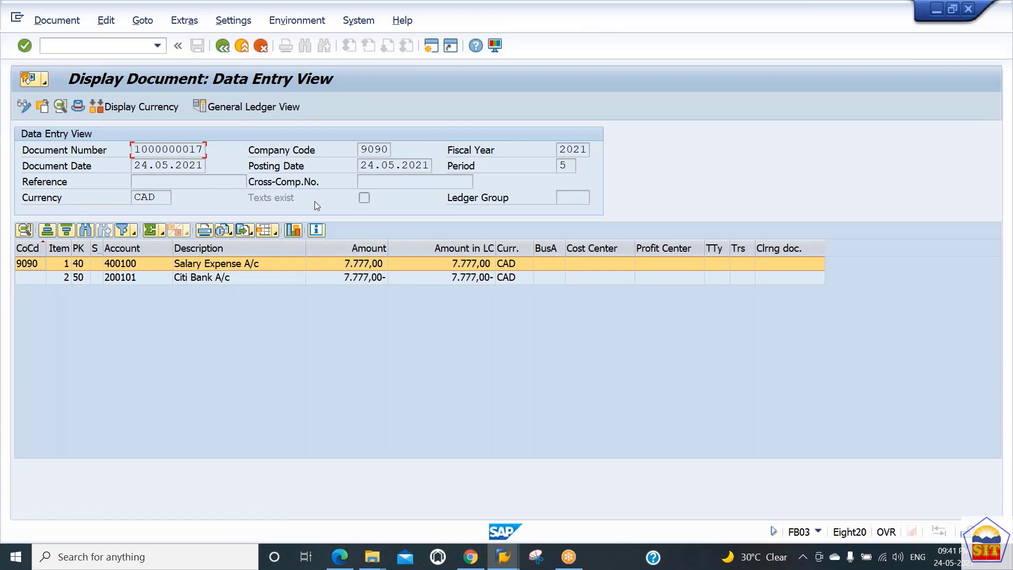
left_click(154, 108)
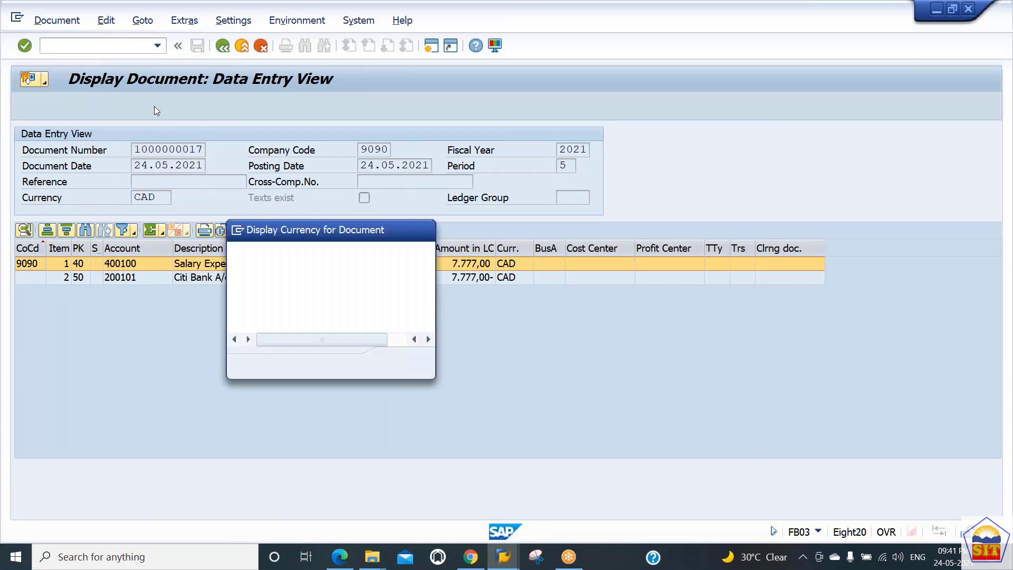
left_click(271, 288)
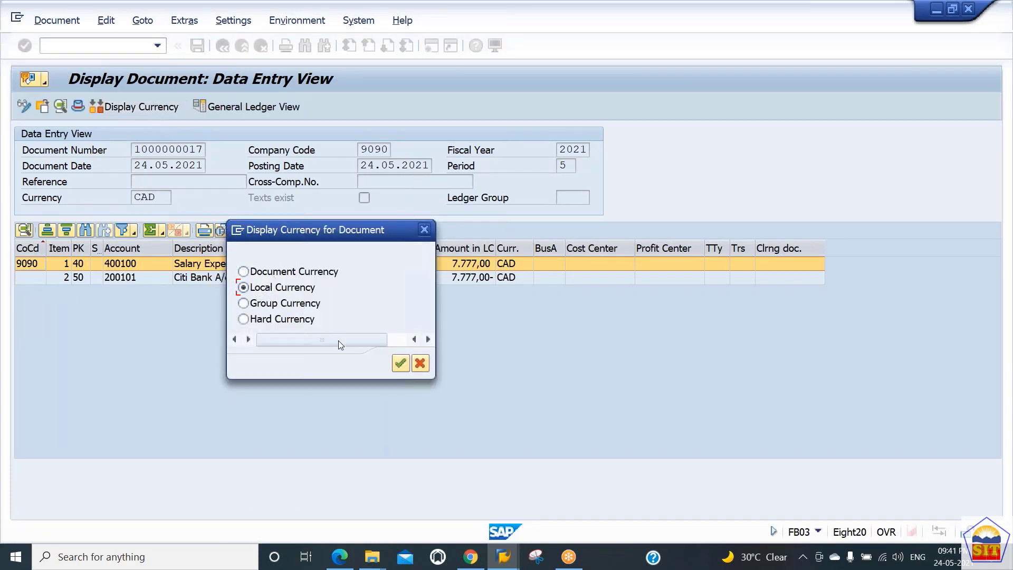
left_click(400, 364)
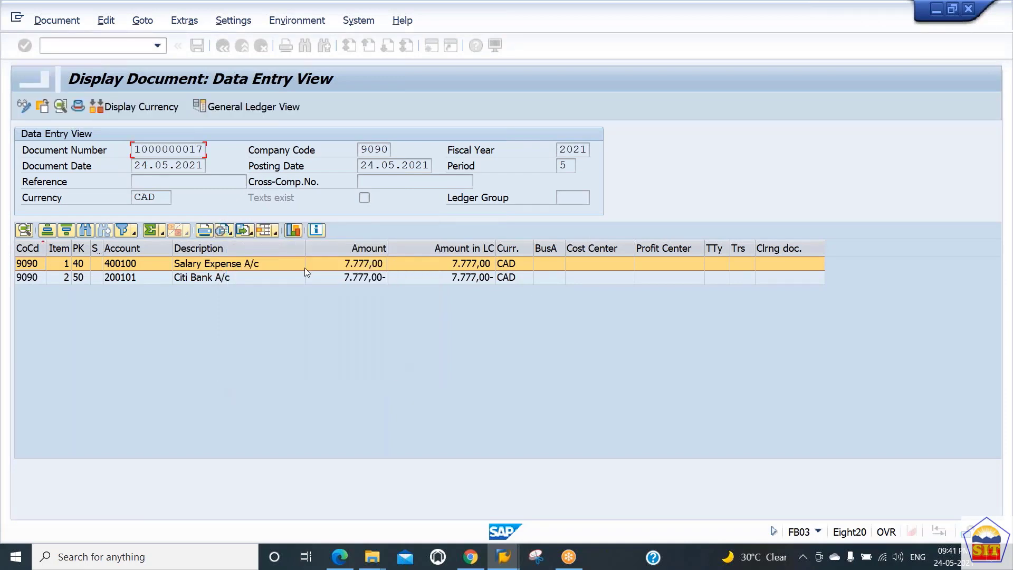
Show the document's amounts in group currency and in hard currency
left_click(143, 108)
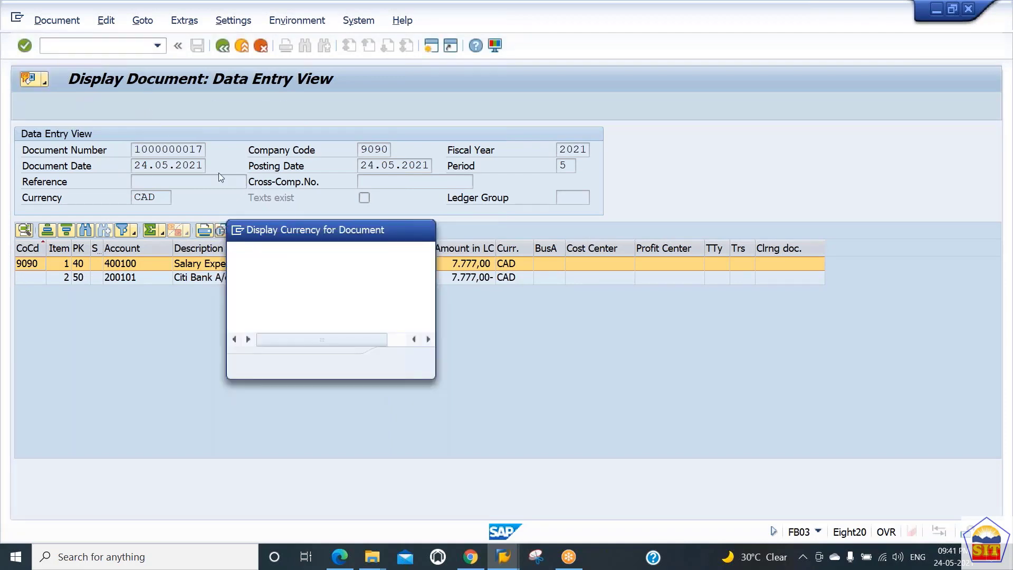
left_click(275, 309)
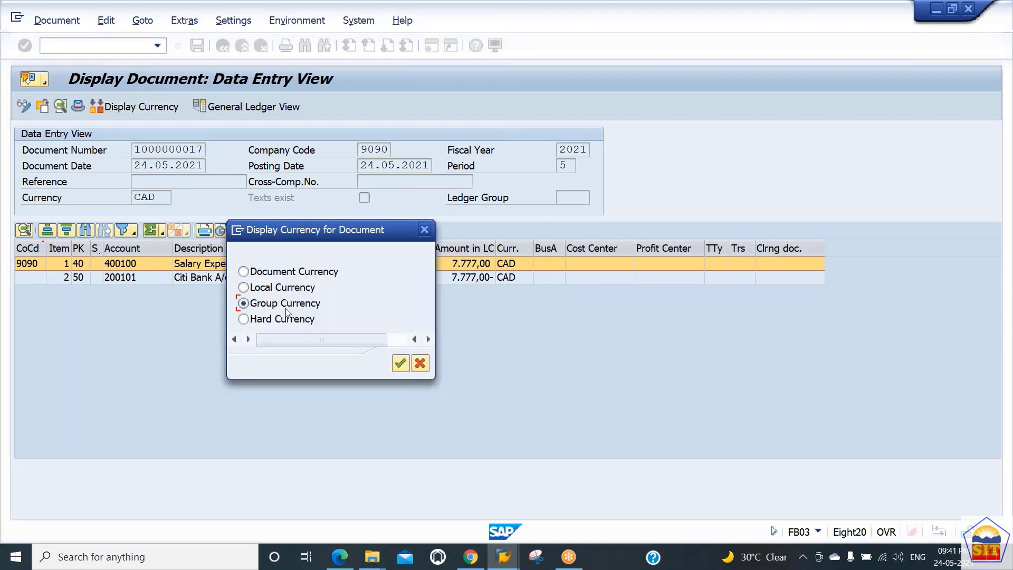
left_click(400, 364)
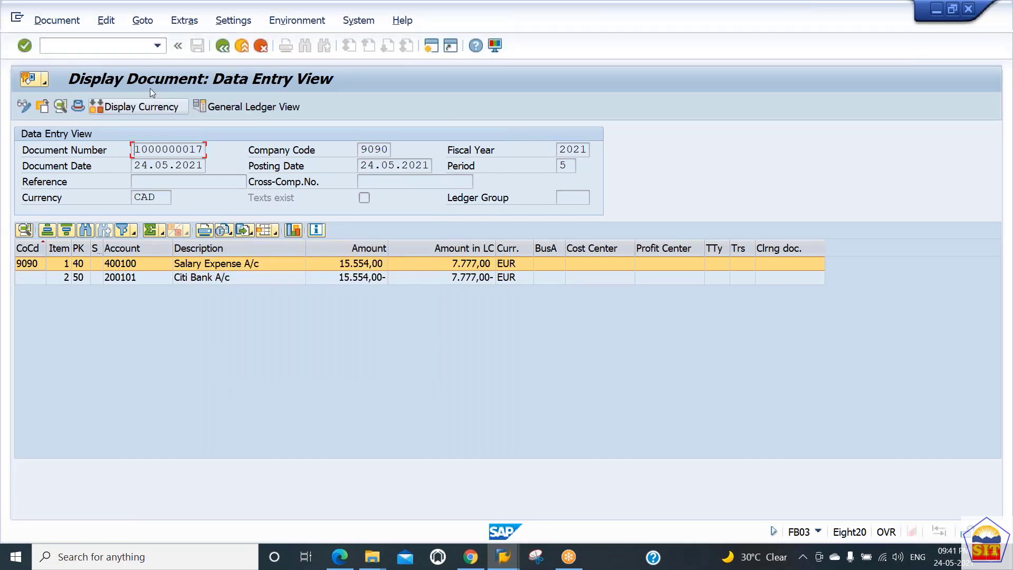
left_click(141, 108)
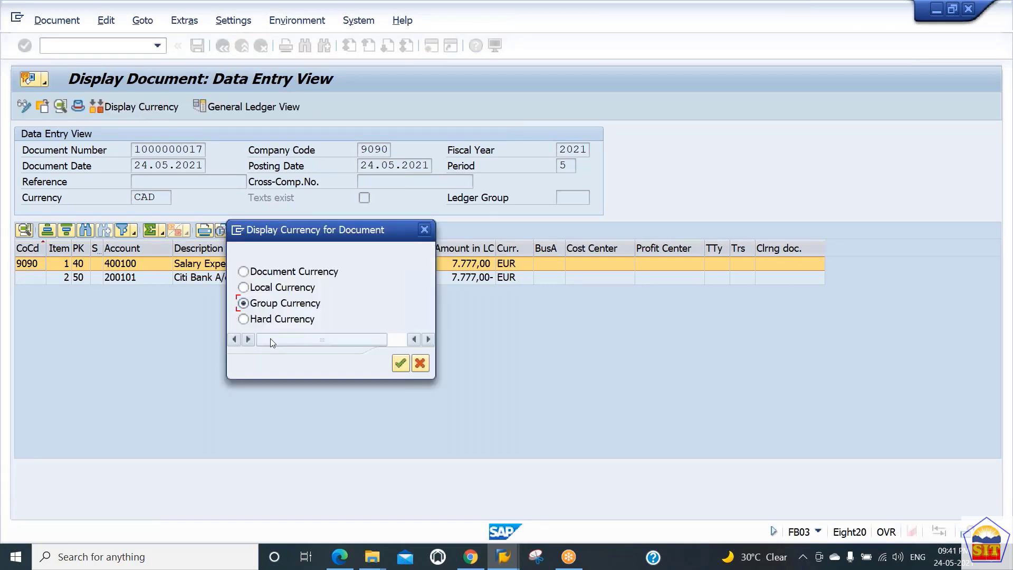
left_click(262, 320)
left_click(401, 363)
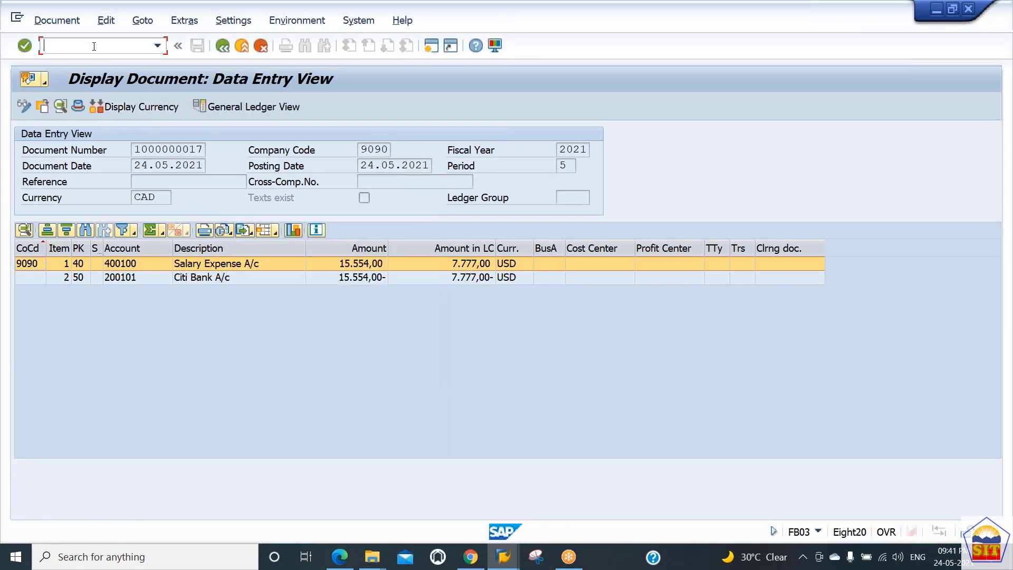
Leave the document display and open the SAP Reference IMG in transaction SPRO
type("/n")
key("Return")
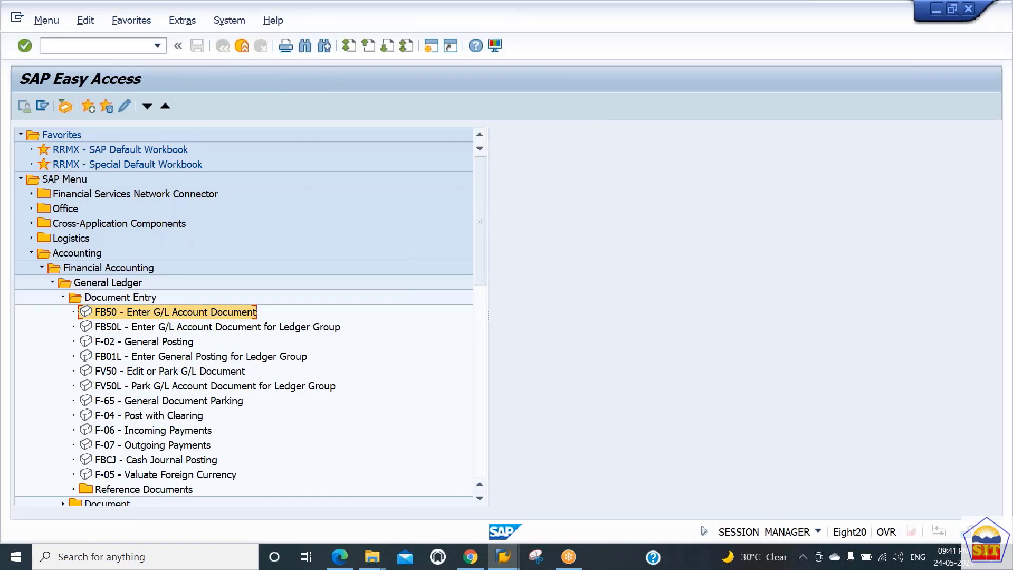
left_click(89, 45)
type("spro")
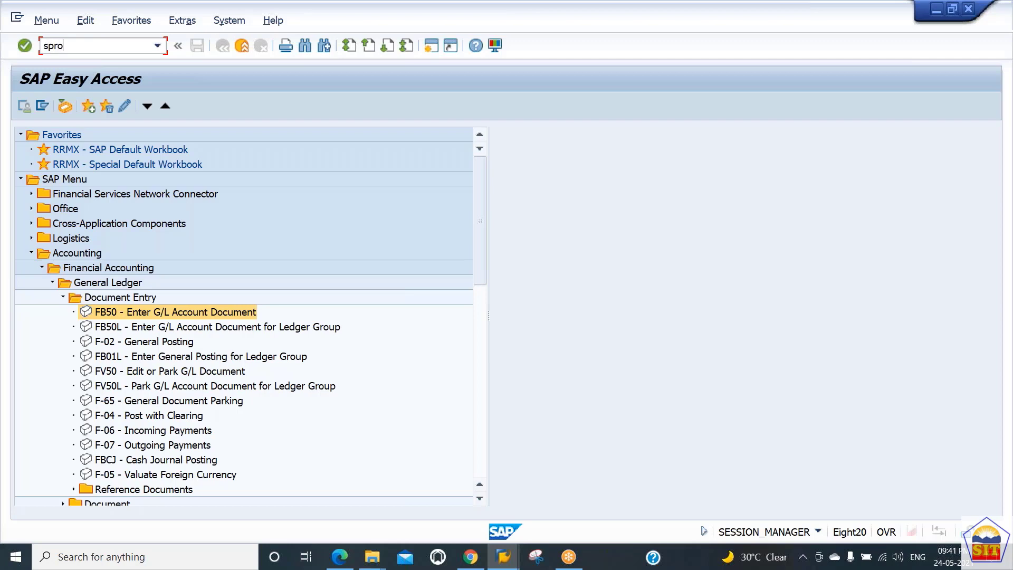
key("Return")
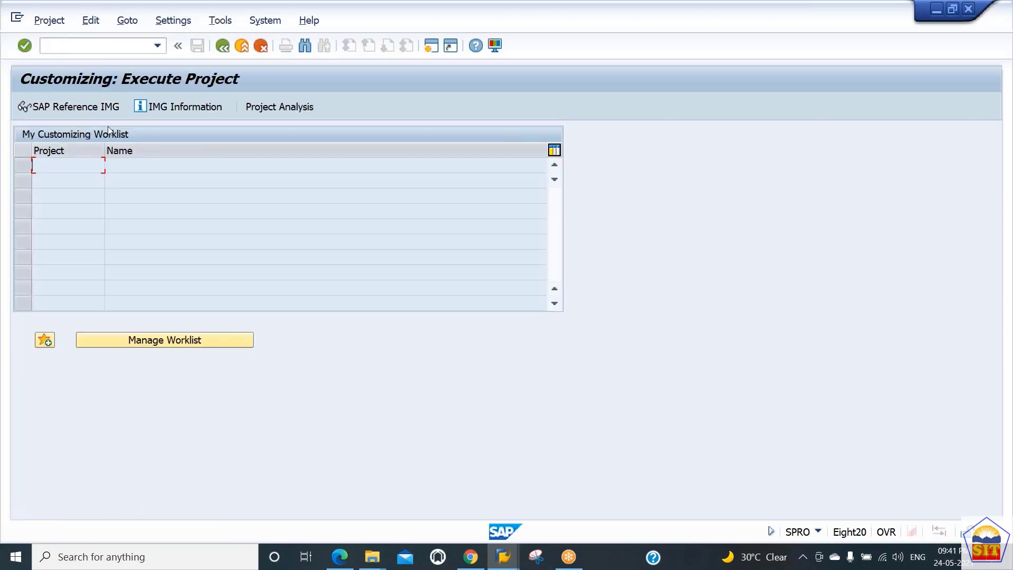
left_click(85, 108)
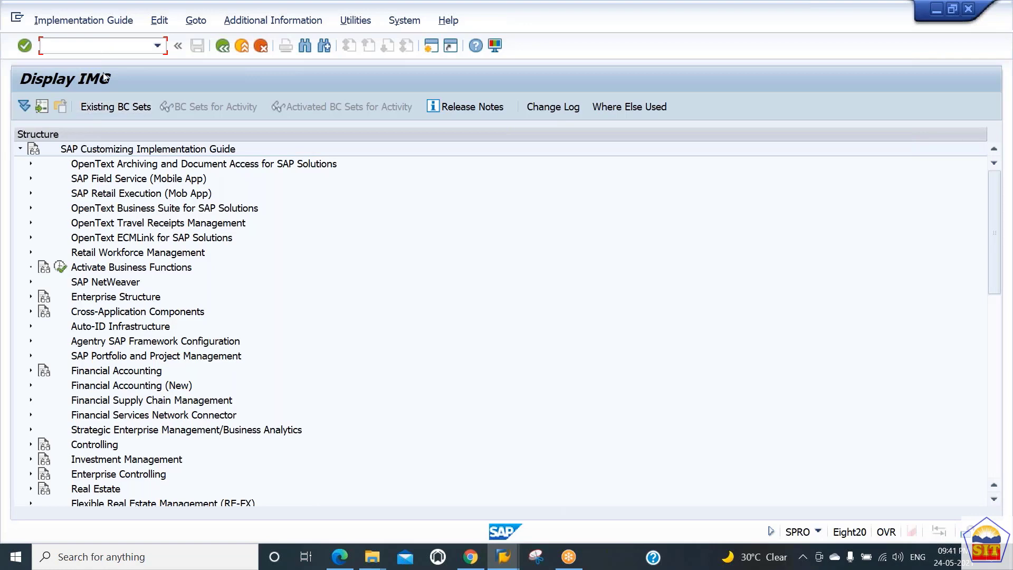
Expand Financial Accounting in the IMG, look through its Financial Accounting Global Settings node, and collapse that node
left_click(101, 370)
double_click(101, 371)
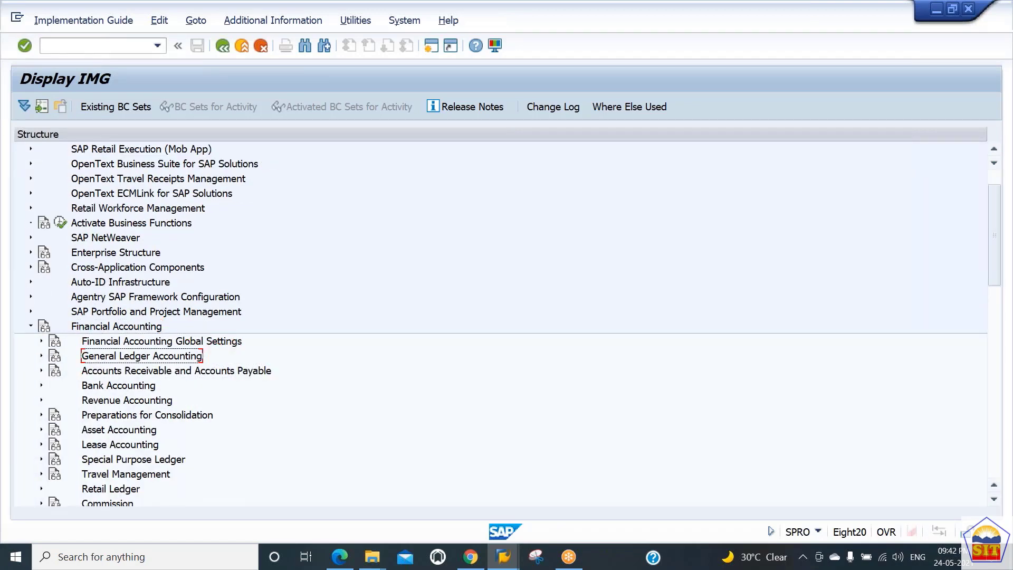
left_click(161, 341)
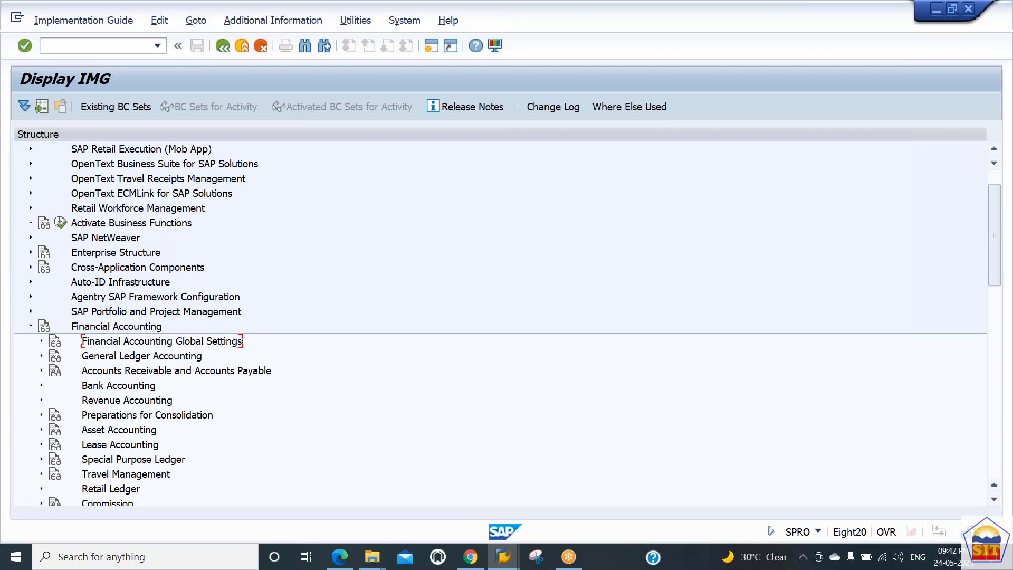
key("Right")
key("Down")
key("Down")
key("Down")
key("Down")
key("Down")
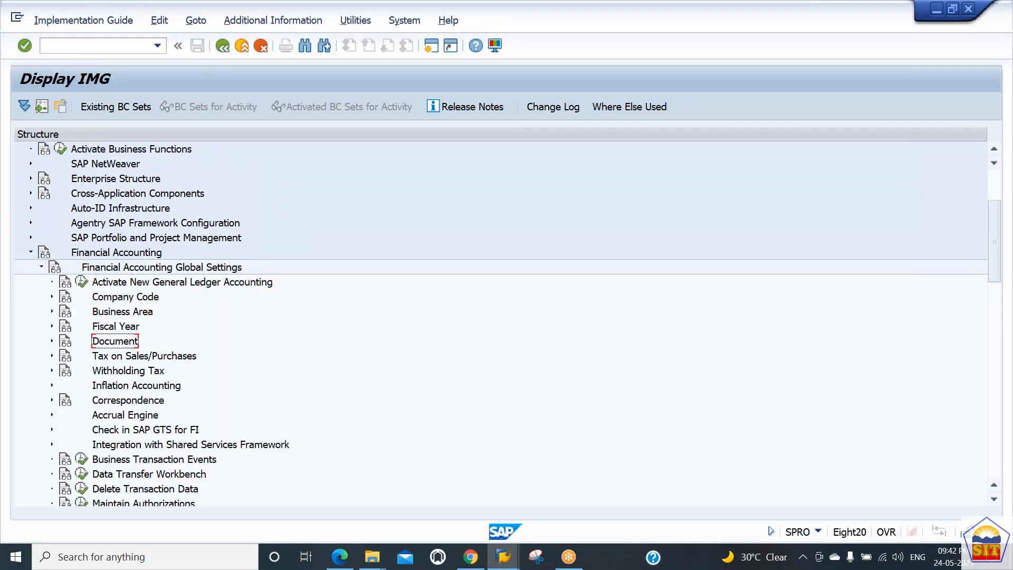
key("Down")
key("Up")
key("Up")
key("Up")
key("Up")
key("Up")
key("Up")
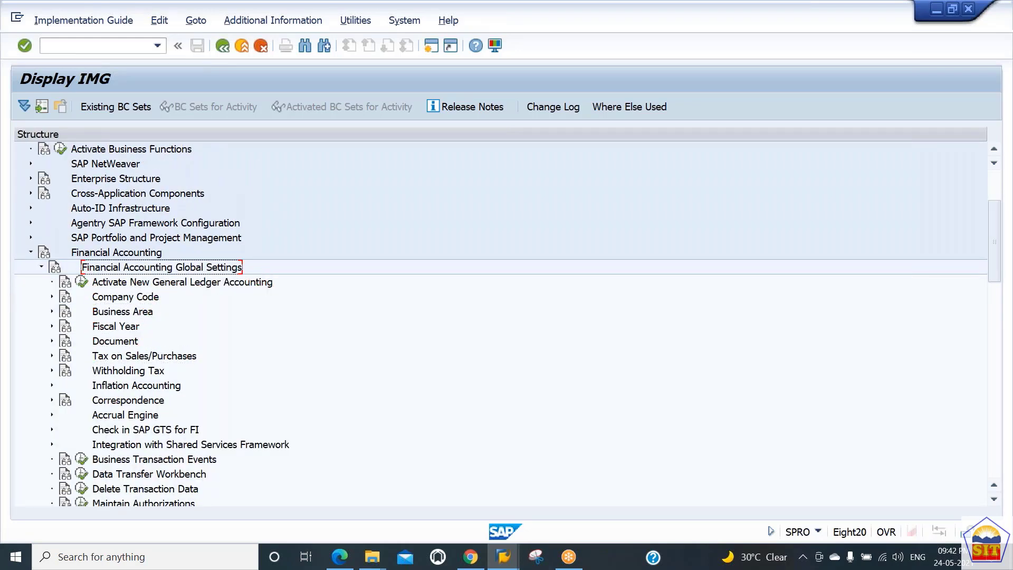
key("Left")
Look through the configuration areas under Financial Accounting, from Financial Accounting Global Settings to Asset Accounting
key("Down")
key("Down")
key("Down")
key("Down")
key("Up")
key("Up")
key("Up")
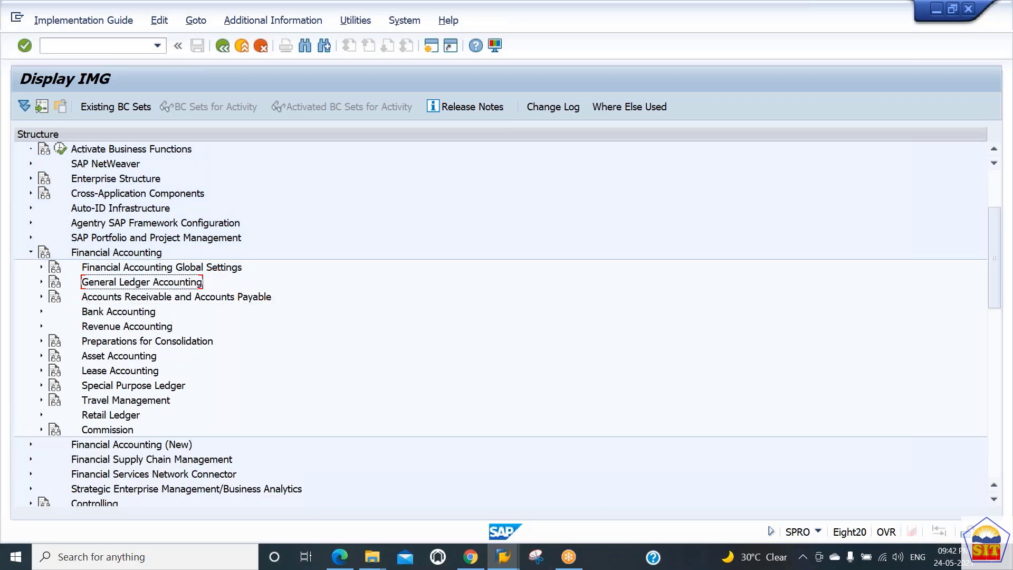
key("Up")
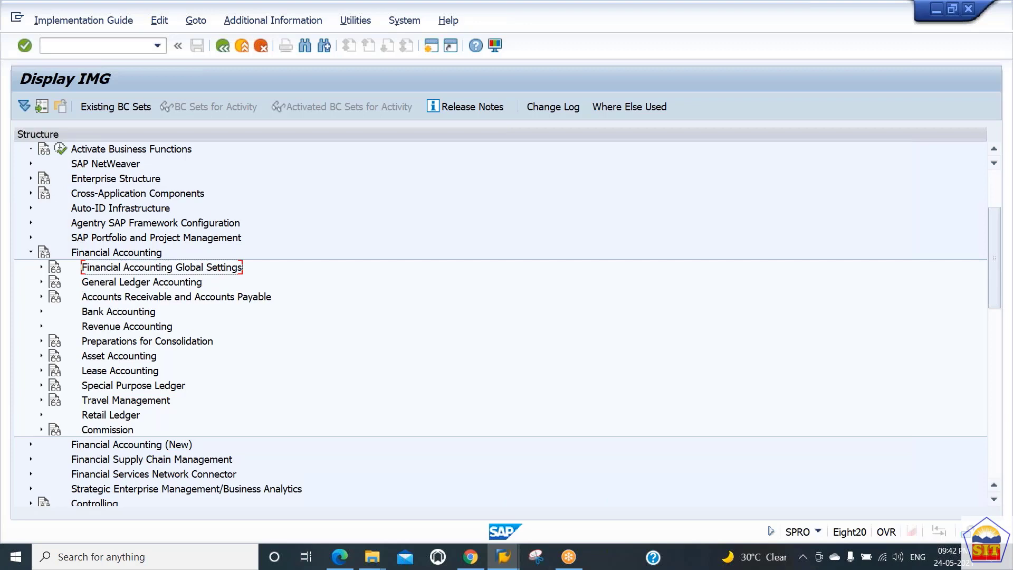
key("Down")
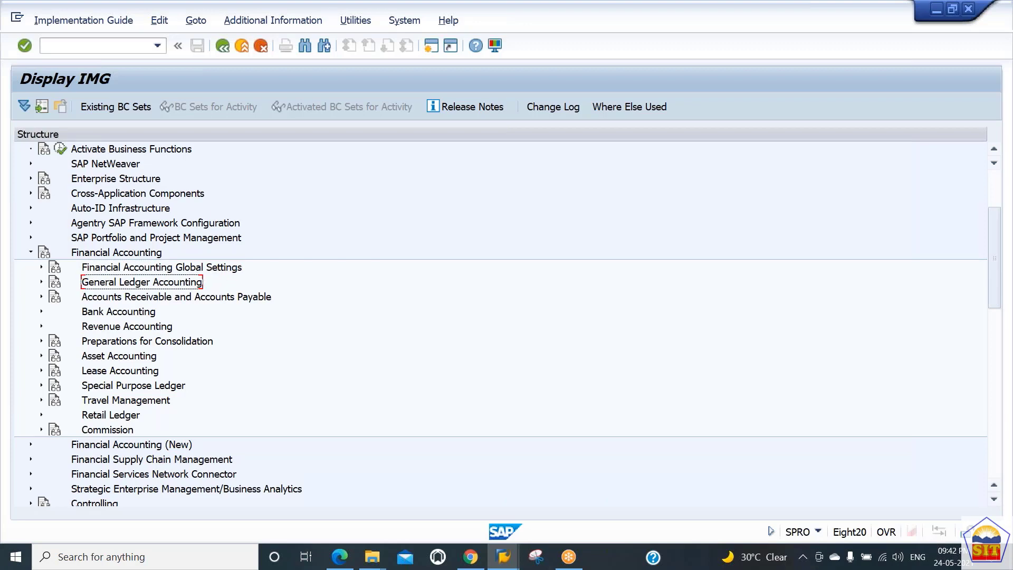
key("Down")
key("Down")
key("Down")
key("Down")
key("Down")
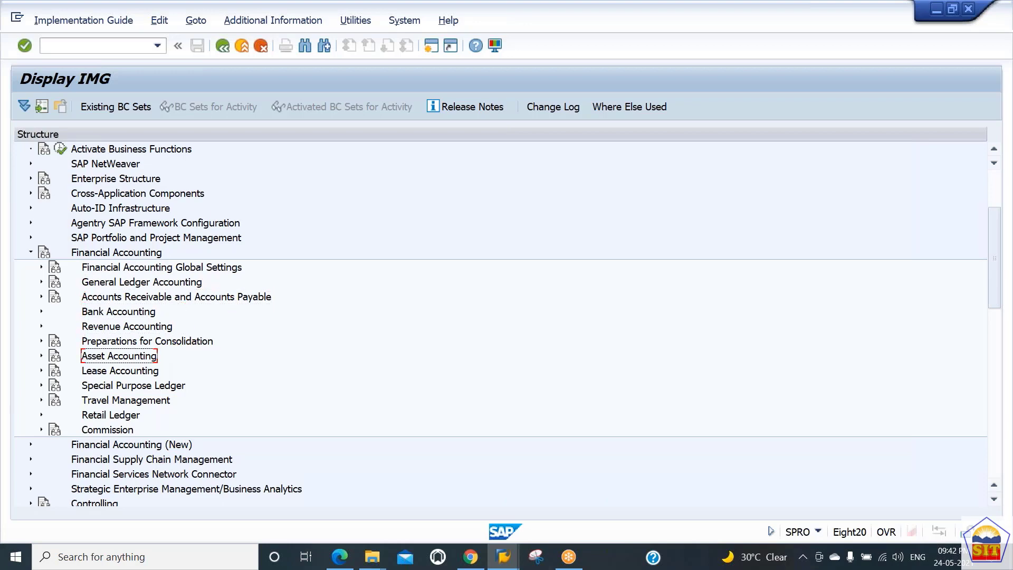
key("Up")
key("Up")
key("Up")
key("Up")
key("Down")
key("Down")
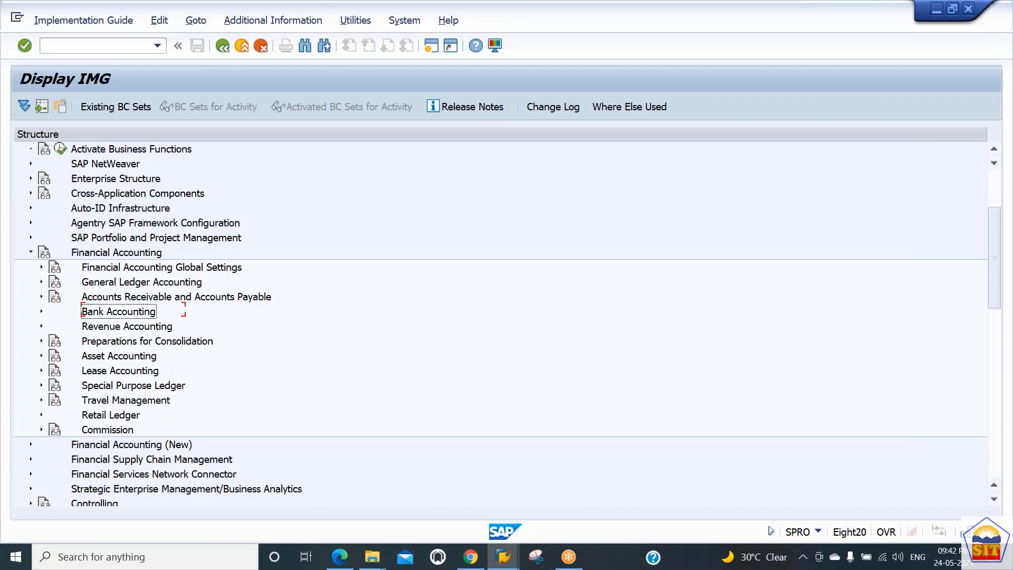
key("Down")
key("Down")
key("Up")
key("Up")
key("Up")
key("Down")
key("Down")
key("Down")
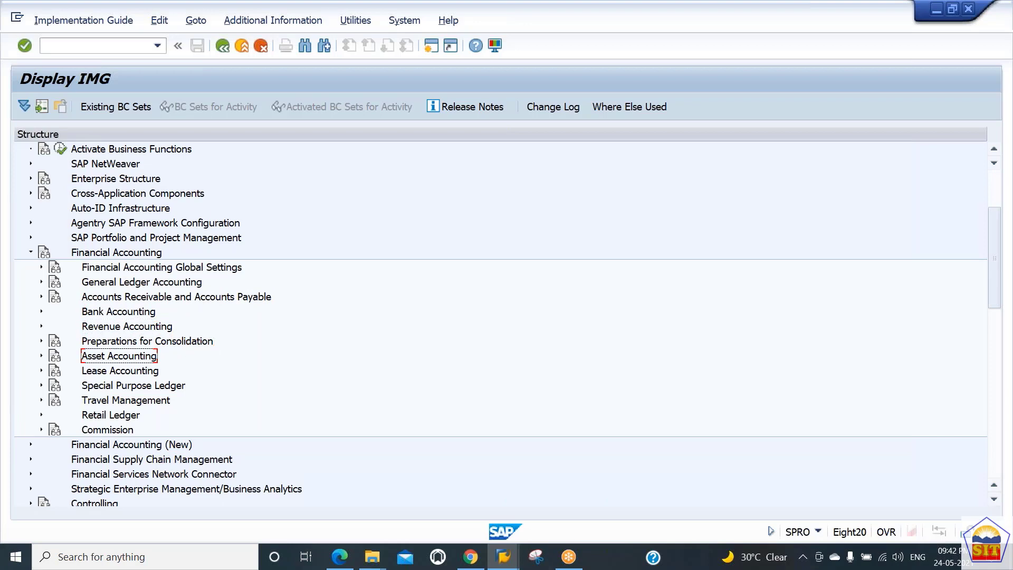
Expand Asset Accounting and look through its configuration nodes as far as Depreciation
key("Right")
key("Down")
key("Down")
key("Down")
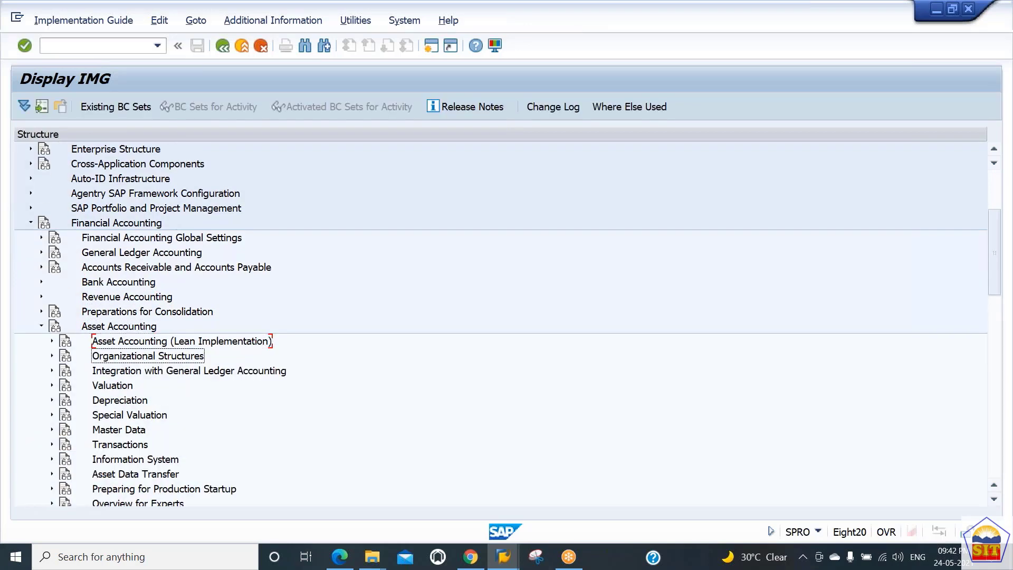
key("Up")
key("Right")
key("Left")
key("Down")
key("Down")
key("Down")
key("Right")
key("Left")
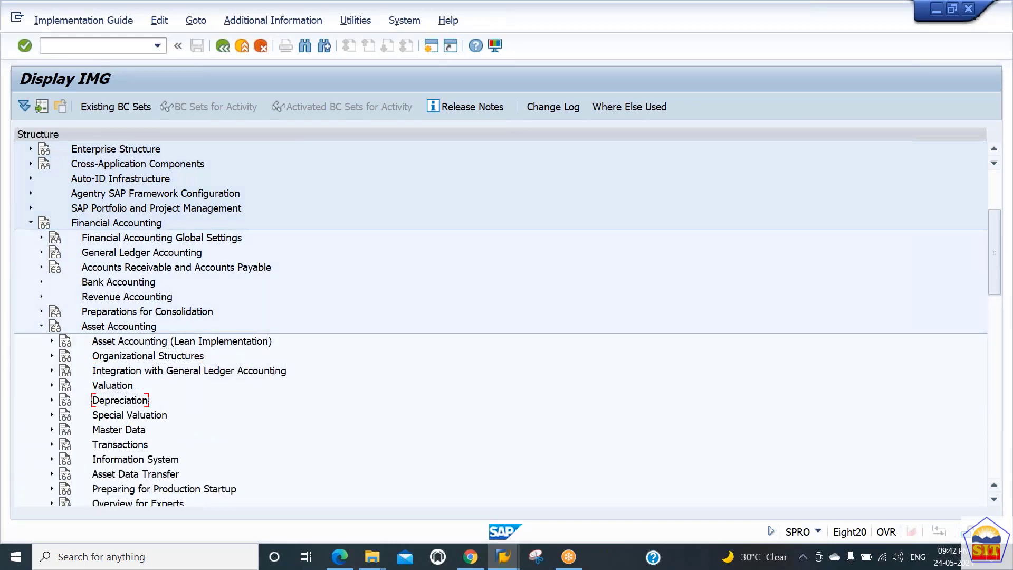
Expand Depreciation to examine its depreciation settings nodes, and collapse Depreciation and Asset Accounting again
key("Right")
key("Down")
key("Down")
key("Right")
key("Left")
key("Up")
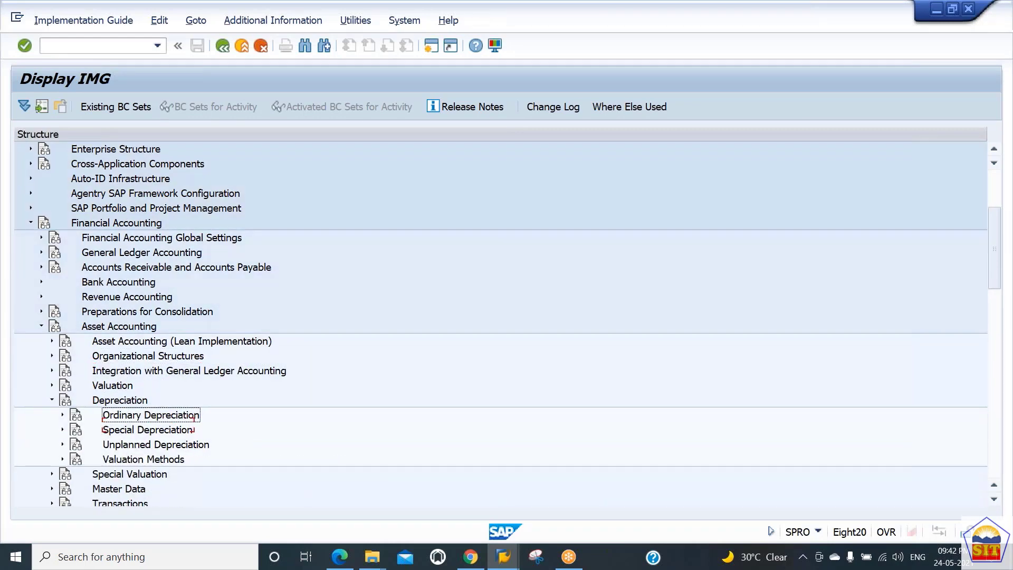
key("Up")
key("Up")
key("Down")
key("Left")
key("Up")
key("Up")
key("Up")
key("Up")
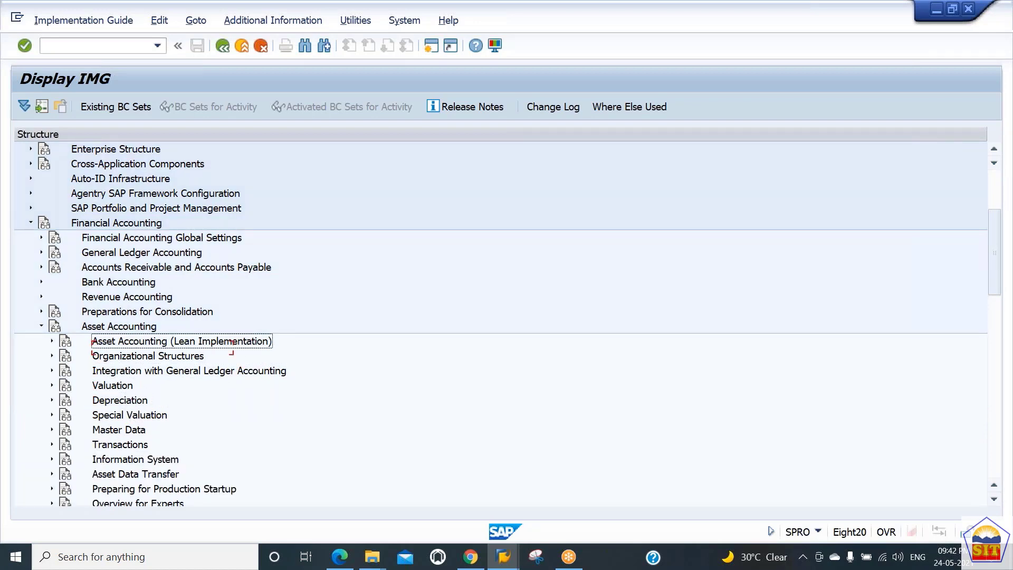
key("Up")
key("Left")
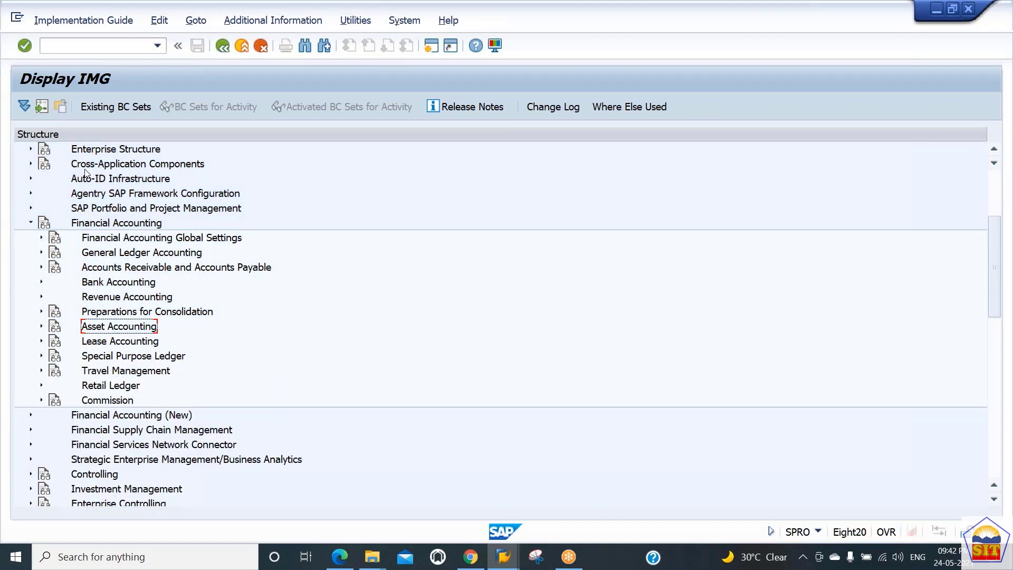
Leave the Implementation Guide with the /n command
left_click(88, 48)
type("/n")
key("Return")
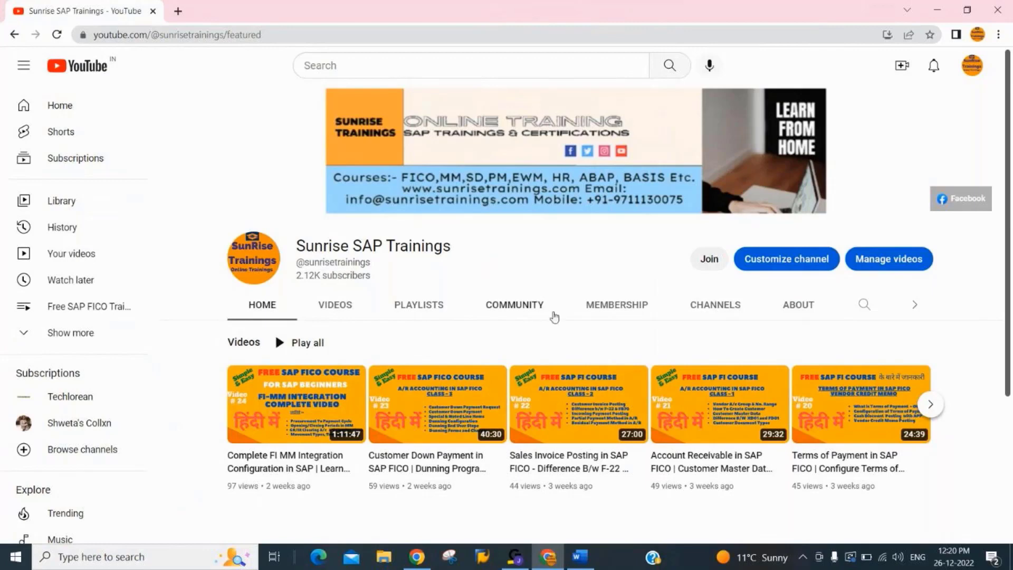
View the purchase form for the Sunrise SAP Trainings channel membership on YouTube and close it without buying
left_click(716, 265)
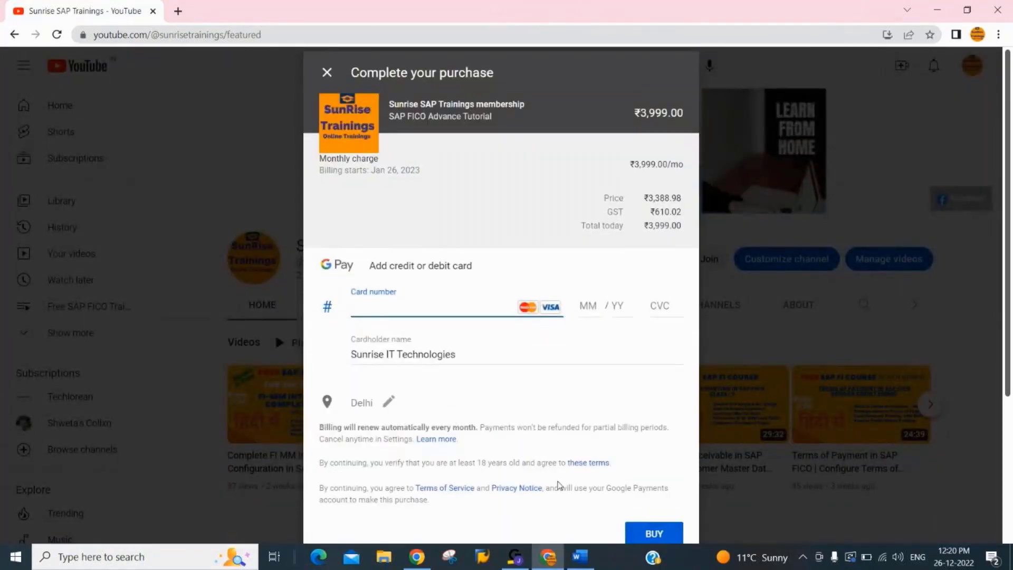
left_click(327, 74)
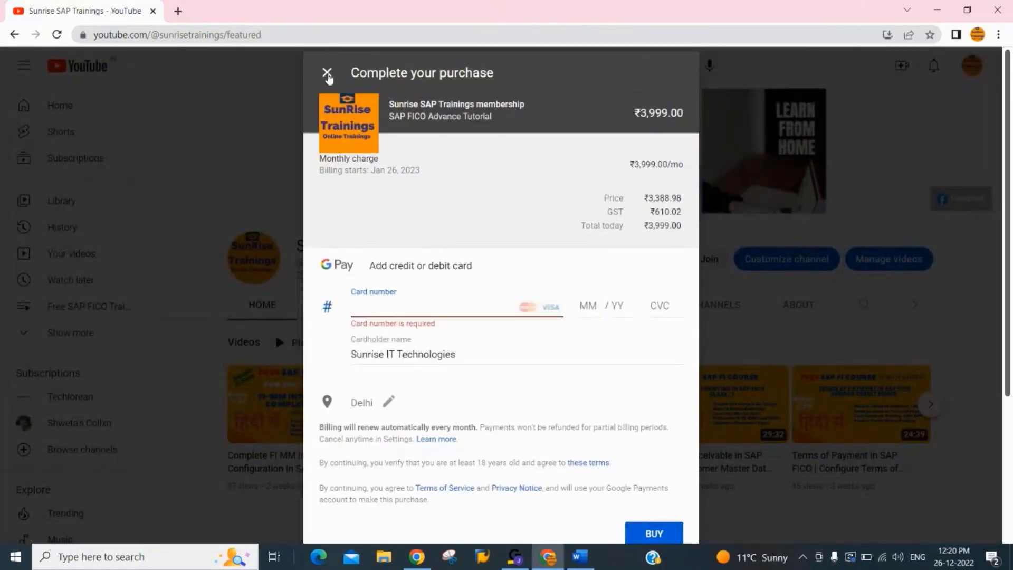
Look through the members-only SAP FICO Advance Course class videos in the channel's membership section
left_click(1008, 504)
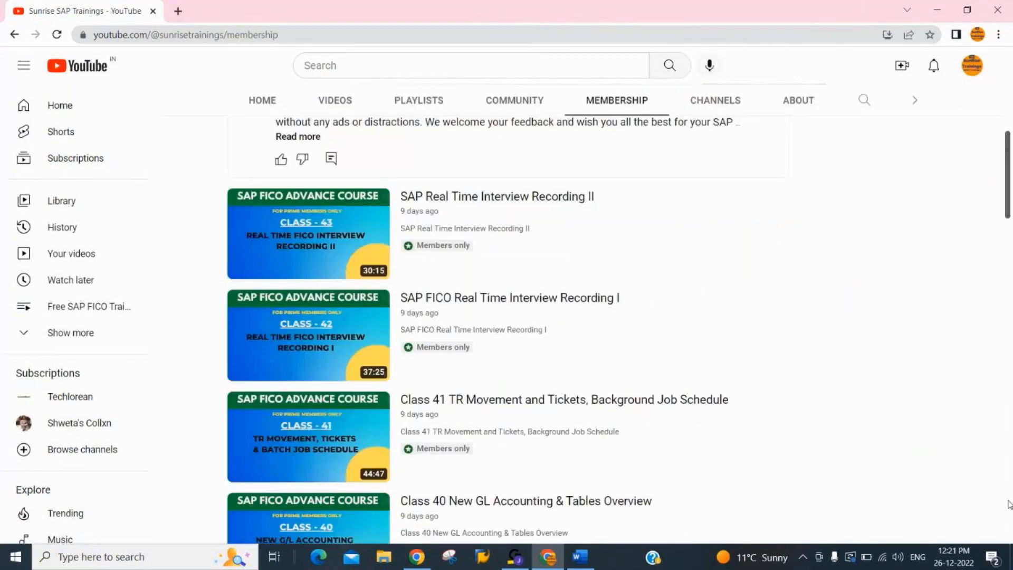
left_click(1008, 504)
left_click(1008, 504)
left_click(1009, 504)
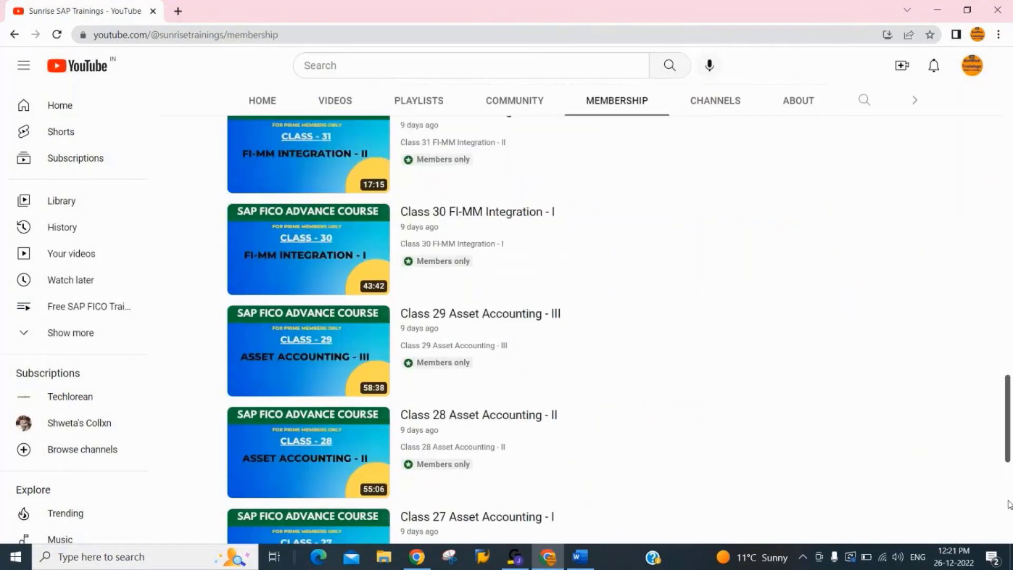
left_click(1008, 505)
left_click_drag(1008, 504, 1011, 531)
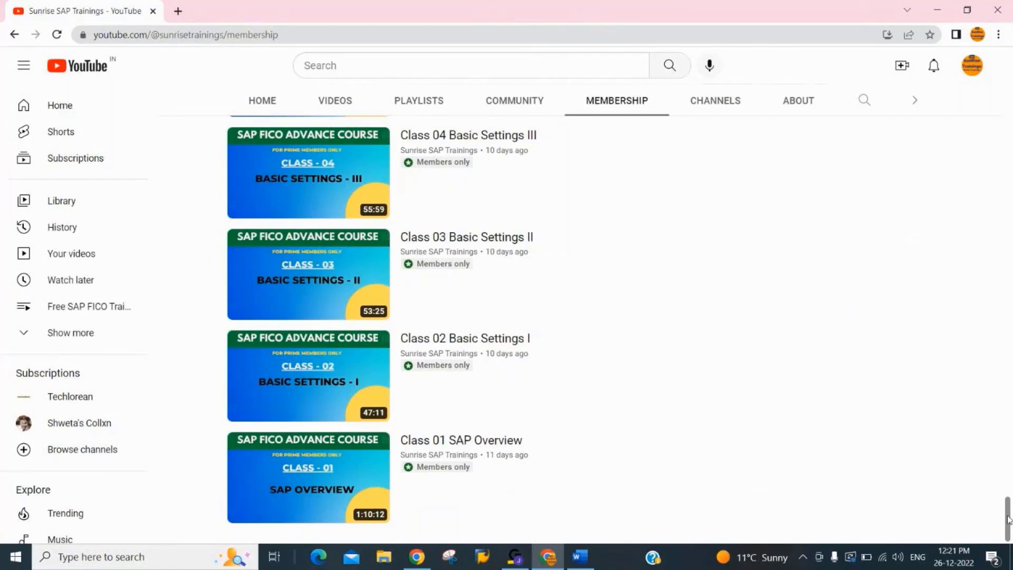
left_click_drag(1010, 525, 1011, 509)
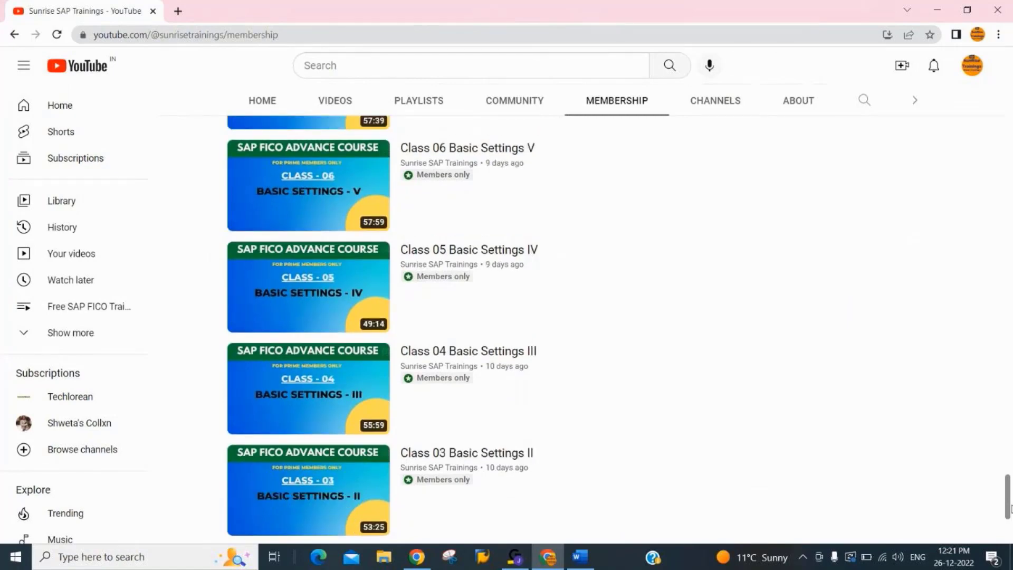
Review the members-only financial accounting classes, from Class 06 Basic Settings V up to Class 34 FI-SD Integration - II
left_click_drag(1010, 509, 1010, 432)
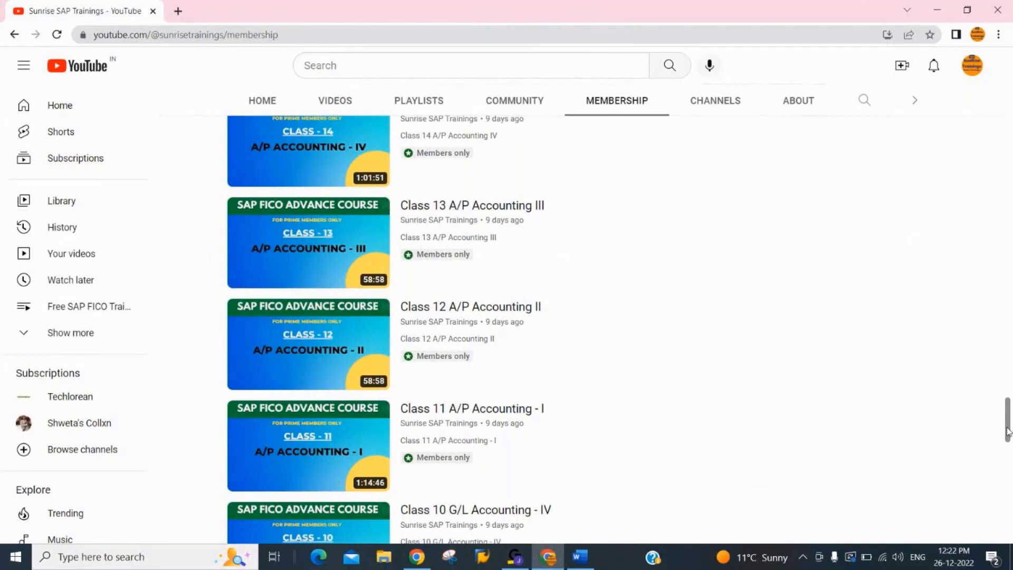
left_click_drag(1009, 432, 1010, 391)
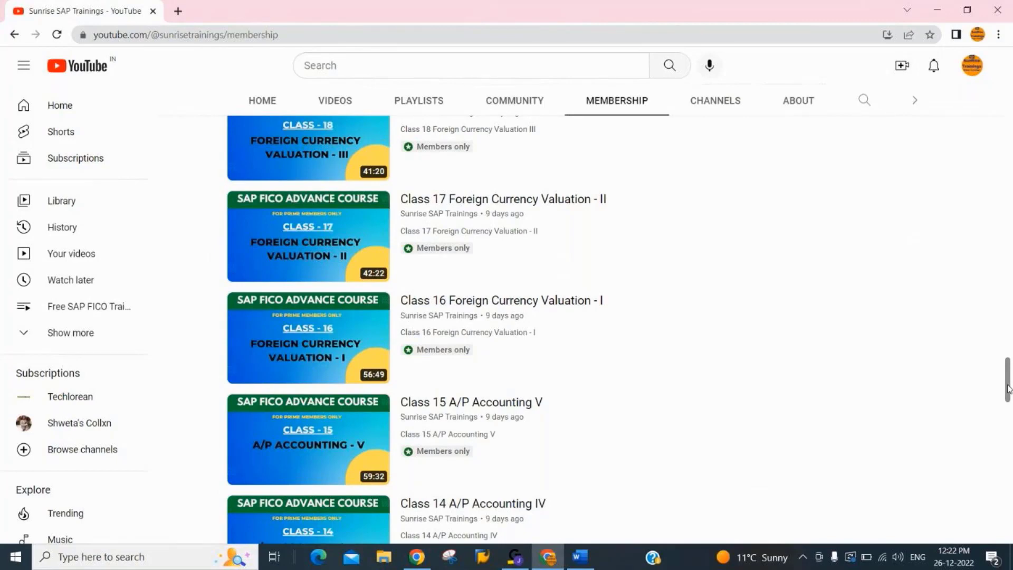
left_click_drag(1008, 389, 1008, 354)
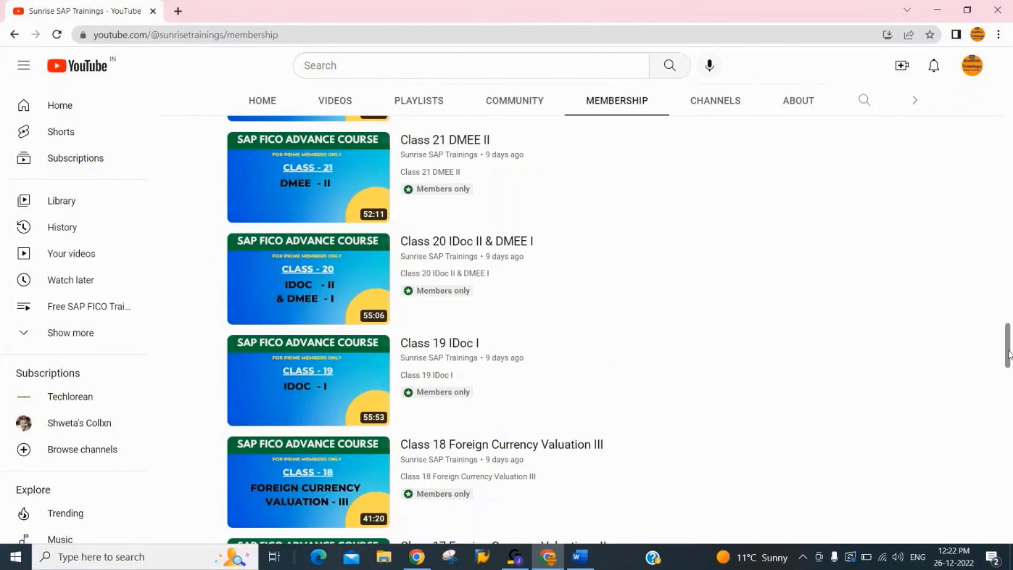
left_click_drag(1008, 355, 1009, 343)
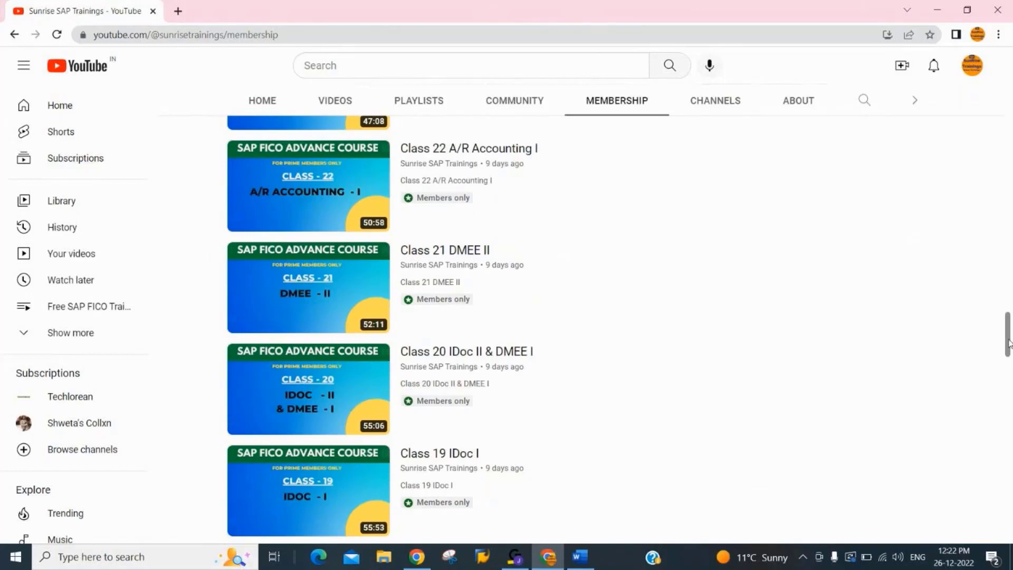
left_click_drag(1009, 344, 1008, 339)
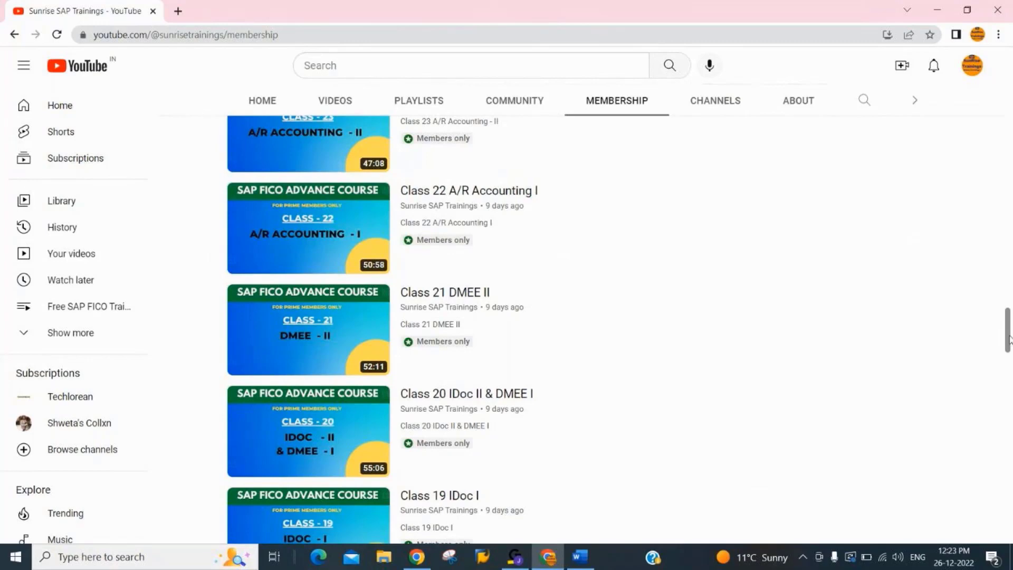
left_click_drag(1008, 340, 1010, 302)
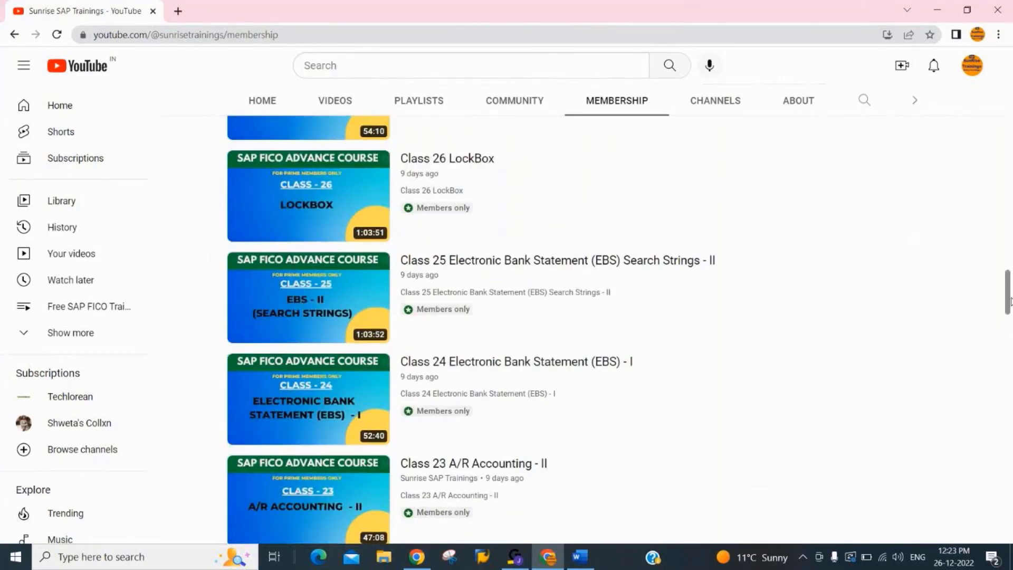
left_click_drag(1010, 300, 1009, 282)
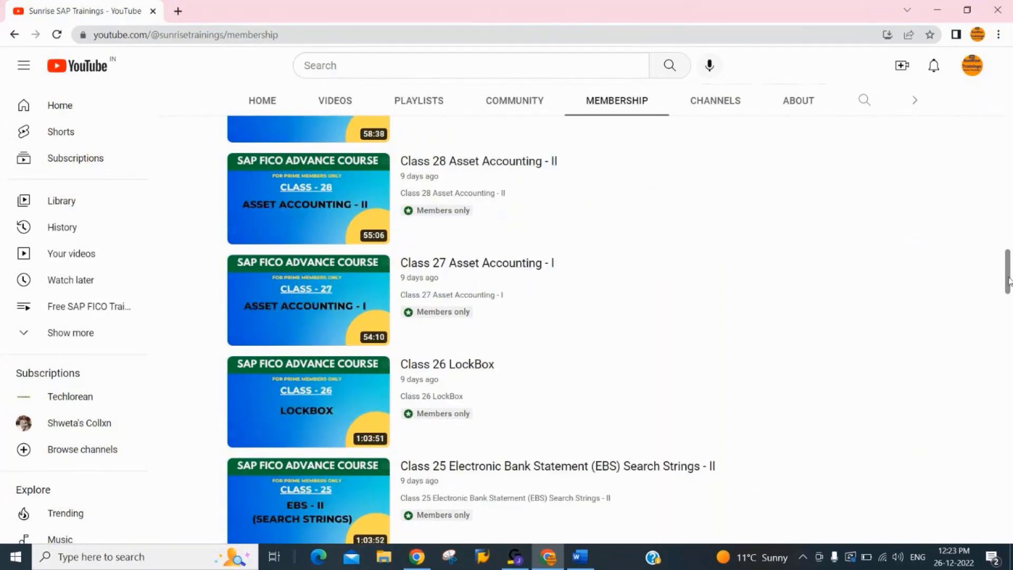
left_click_drag(1009, 281, 1010, 219)
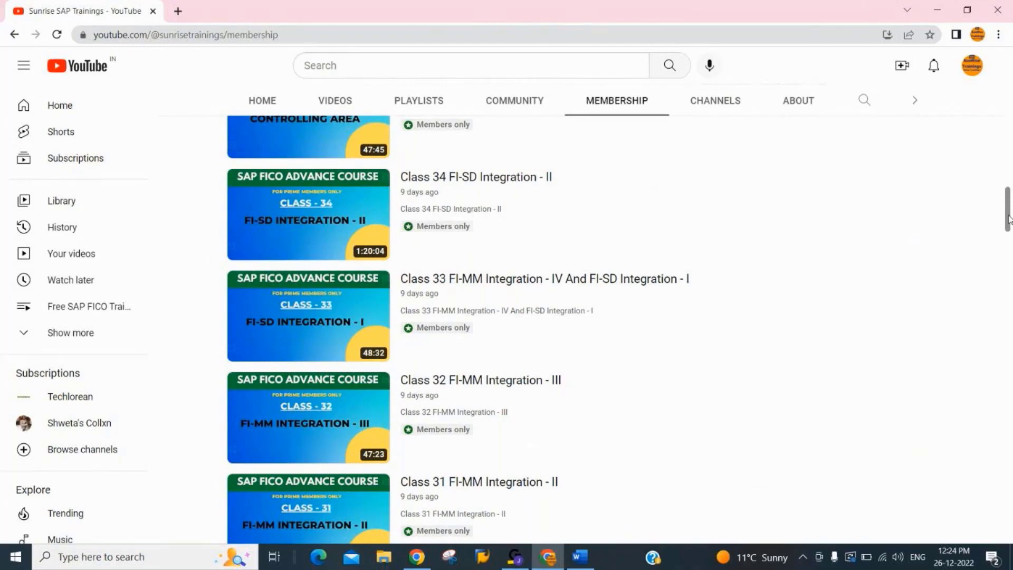
Review the remaining members-only videos, from Class 35 Controlling Area up to the real time interview recordings and the members' welcome post
left_click_drag(1009, 220, 1008, 192)
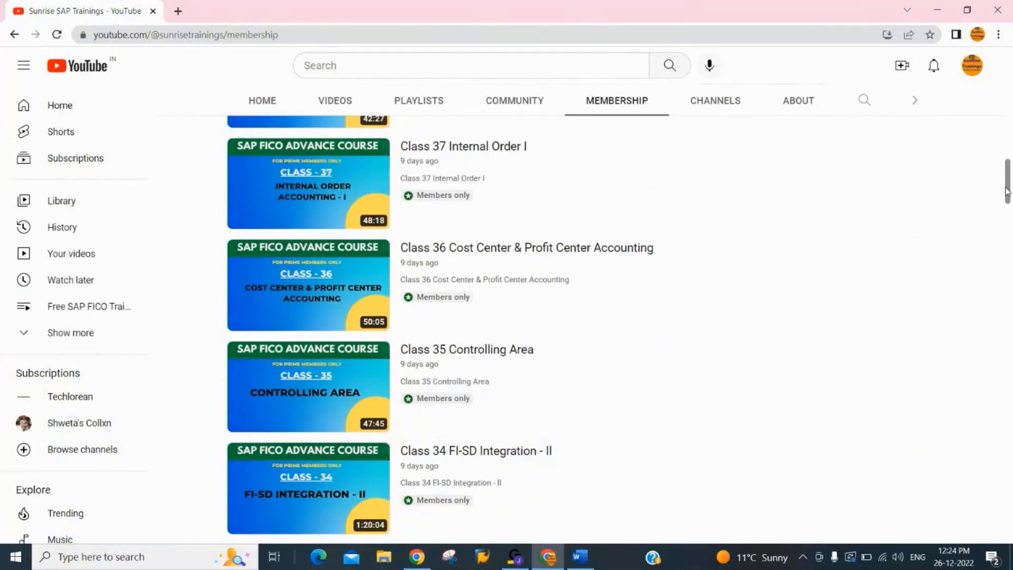
left_click_drag(1008, 187, 1008, 185)
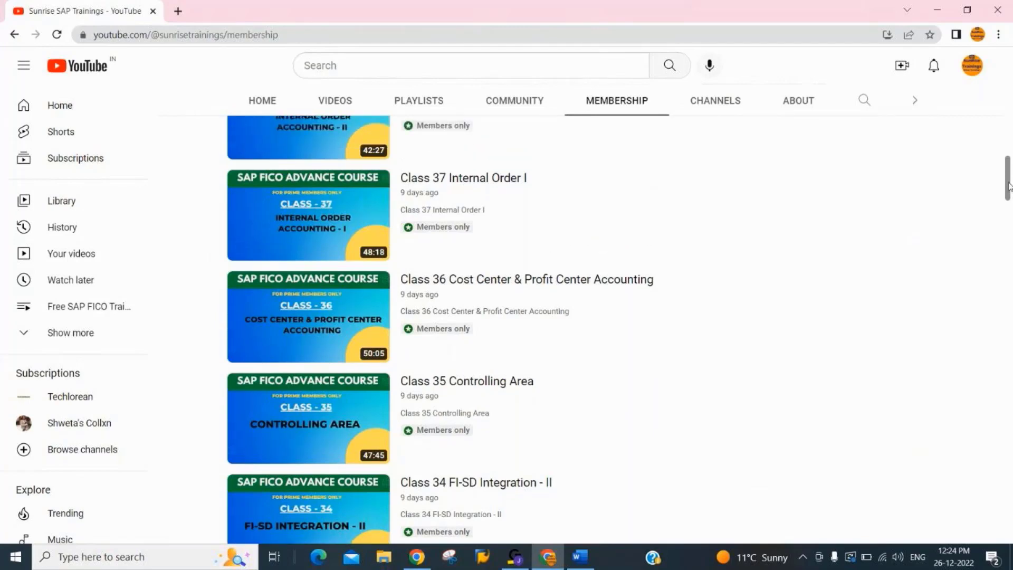
left_click_drag(1009, 186, 1008, 171)
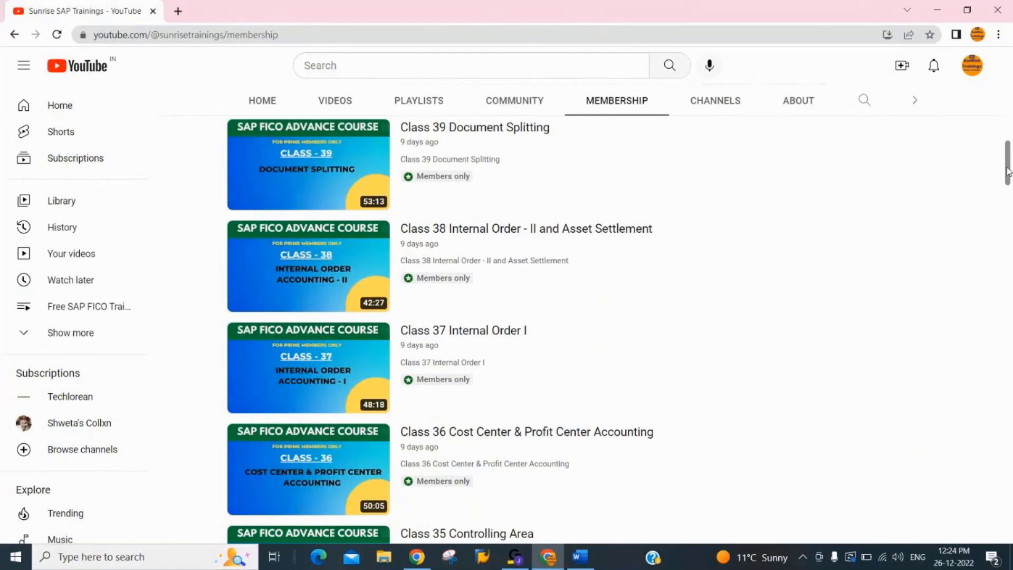
left_click_drag(1008, 171, 1007, 168)
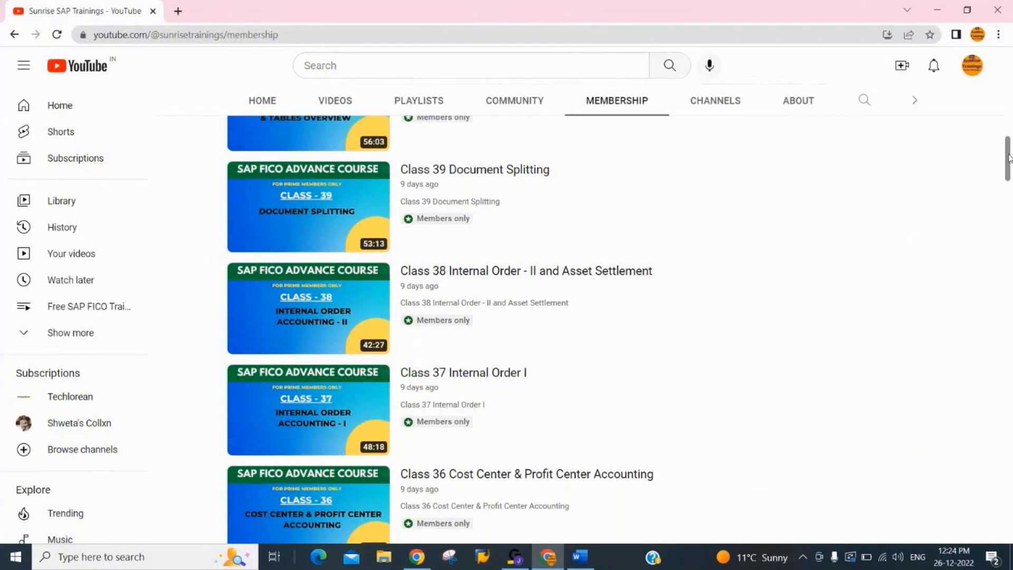
left_click_drag(1008, 158, 1009, 142)
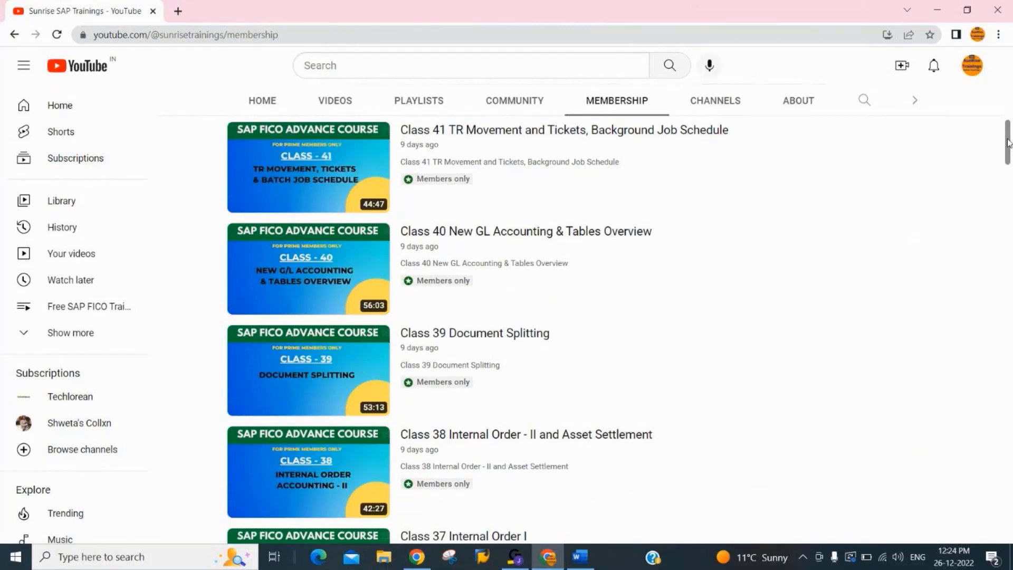
mouse_move(1009, 142)
left_mouse_down()
mouse_move(1008, 132)
mouse_move(1009, 144)
left_mouse_up()
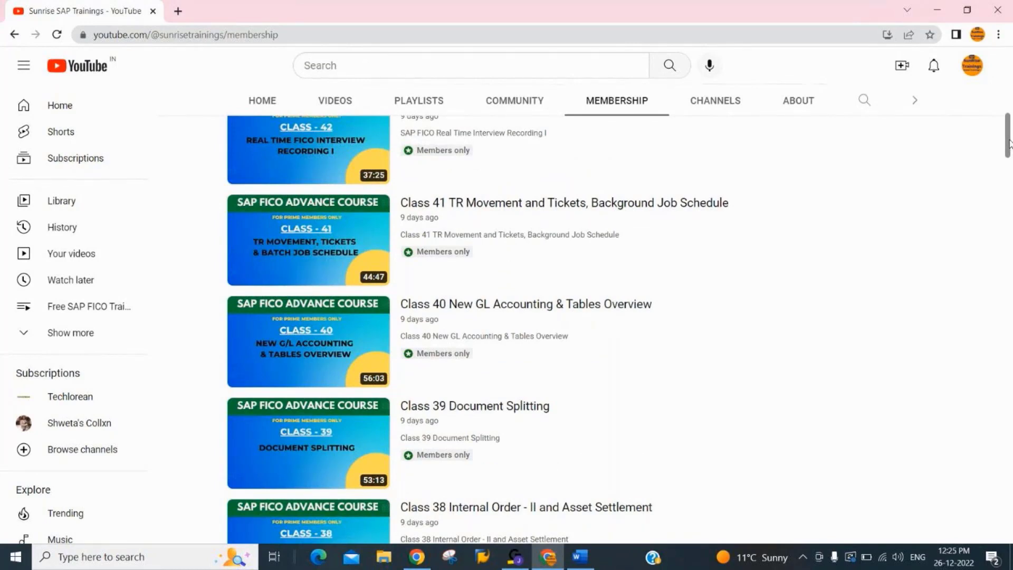
left_click_drag(1009, 142, 1009, 134)
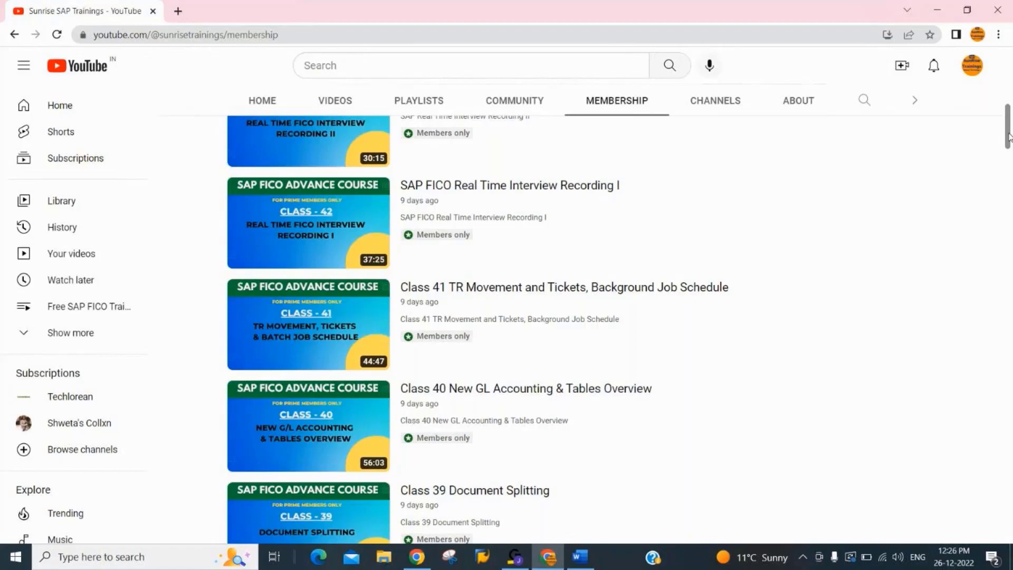
left_click_drag(1008, 137, 1008, 131)
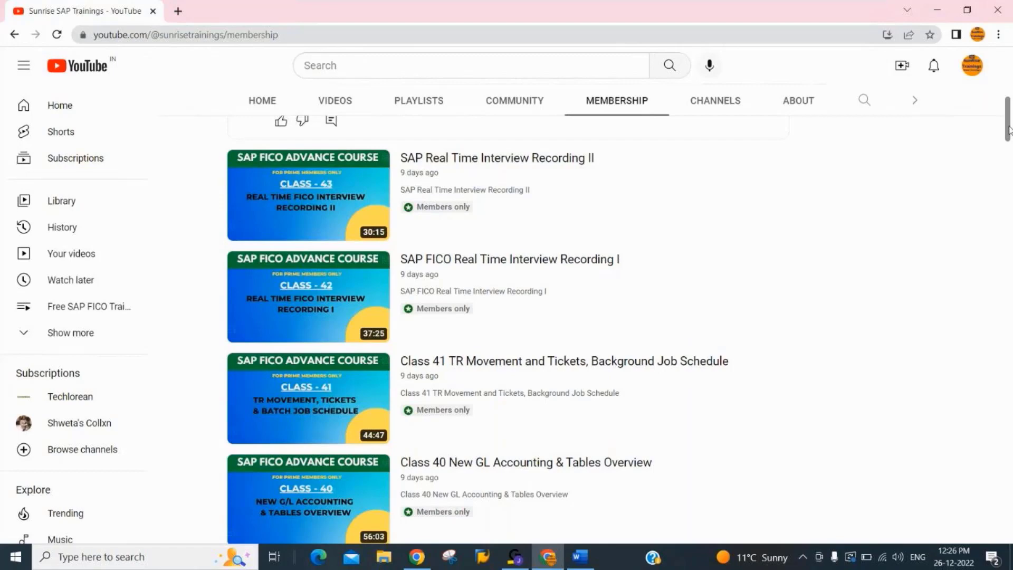
mouse_move(1009, 130)
left_mouse_down()
mouse_move(1009, 118)
mouse_move(1010, 129)
left_mouse_up()
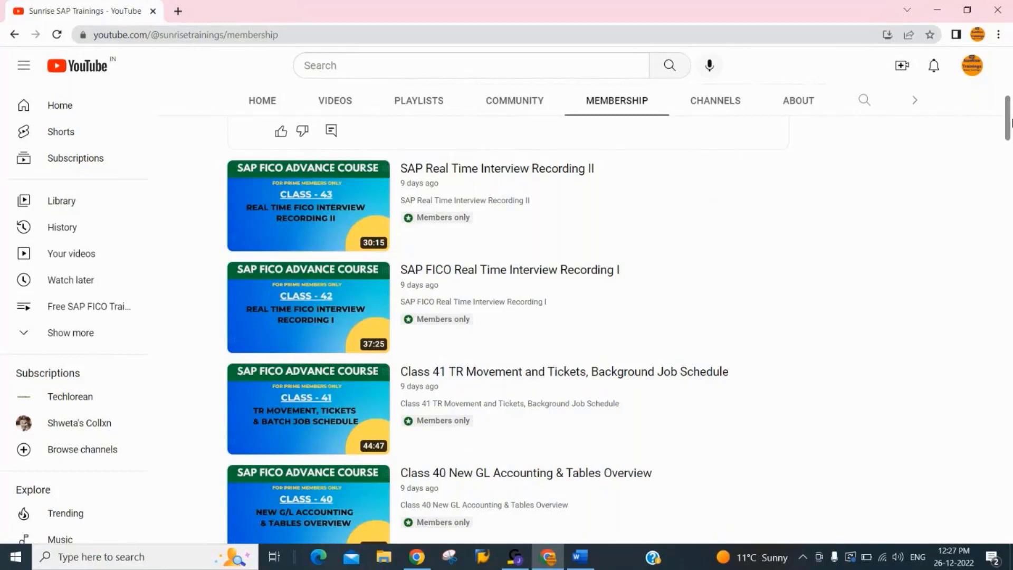
scroll(706, 500, "up", 2)
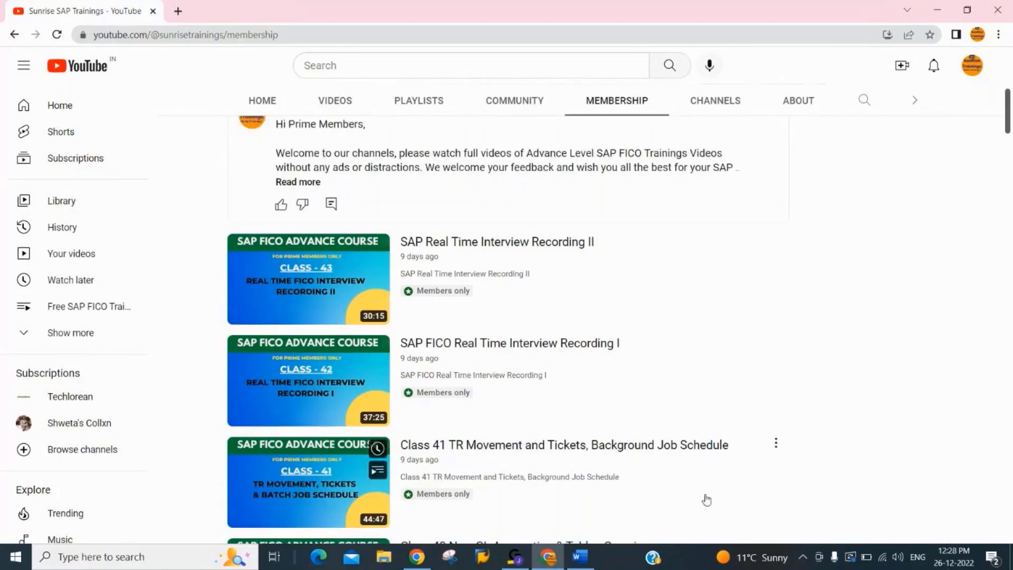